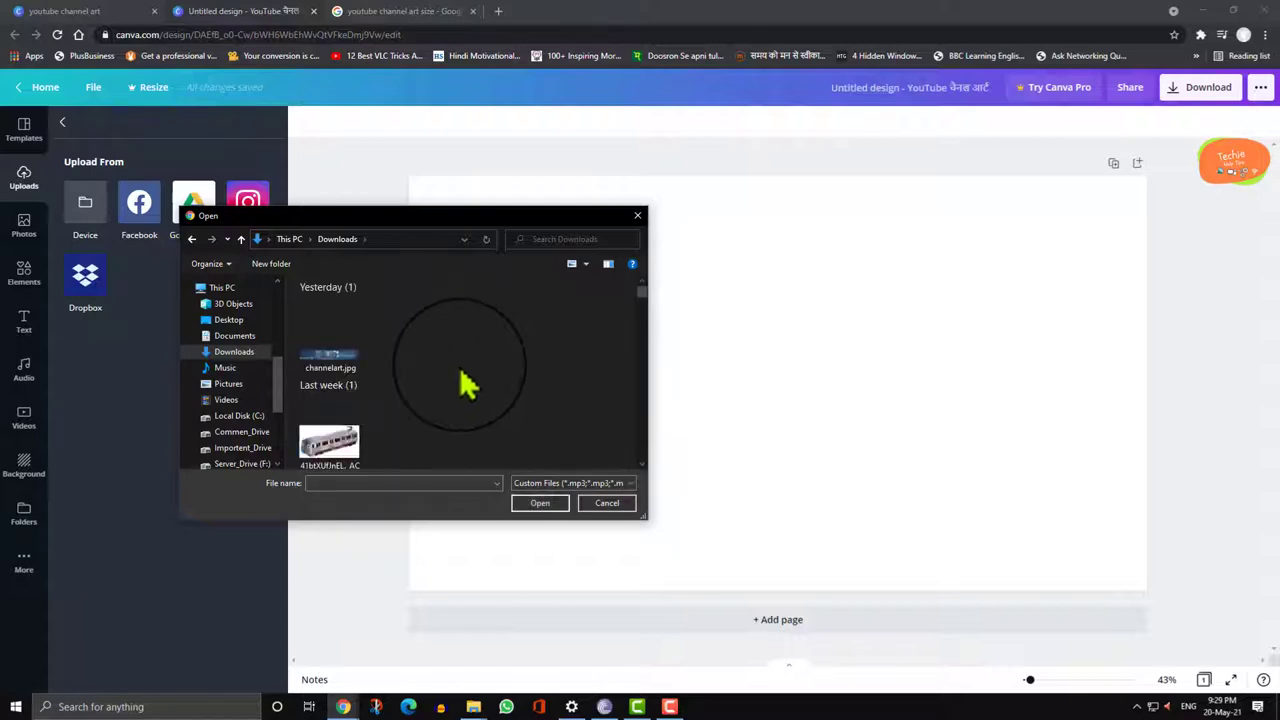
Upload youtube-channel-art-sizing-template.png, add the sizing template to the page and enlarge it to cover the whole canvas.
{"action": "left_click", "coordinate": [440, 445]}
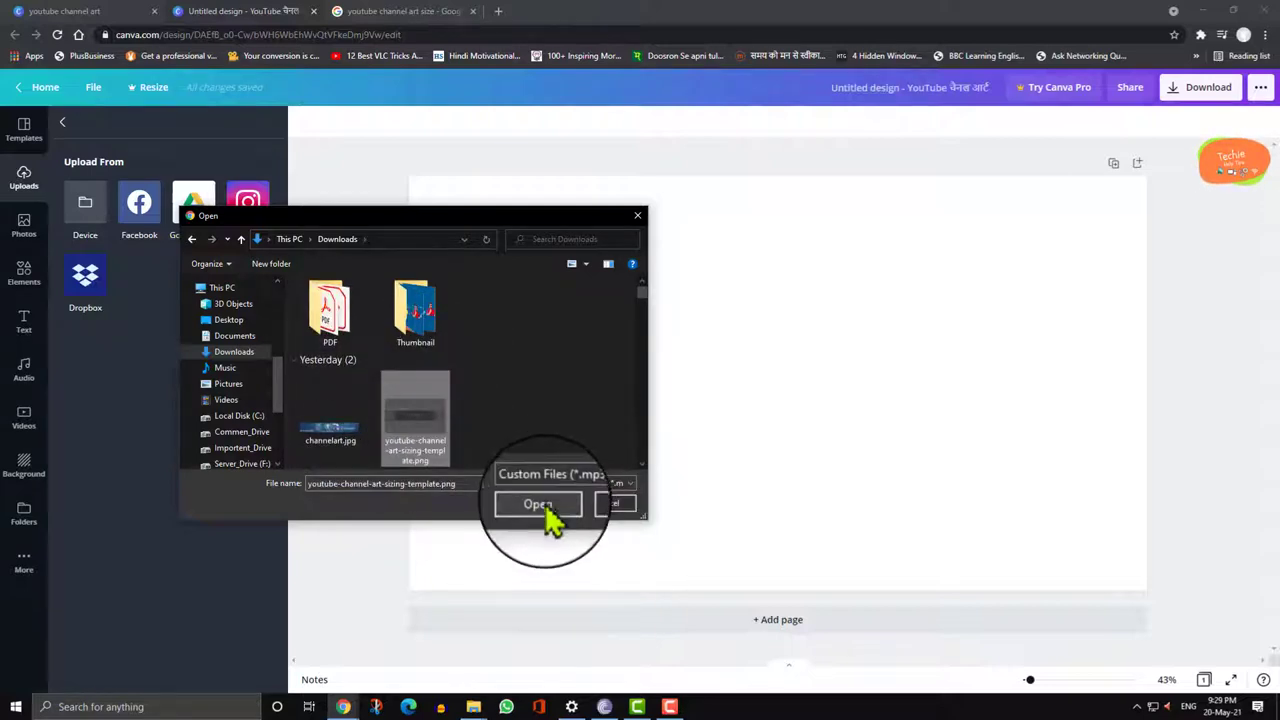
{"action": "left_click", "coordinate": [540, 503]}
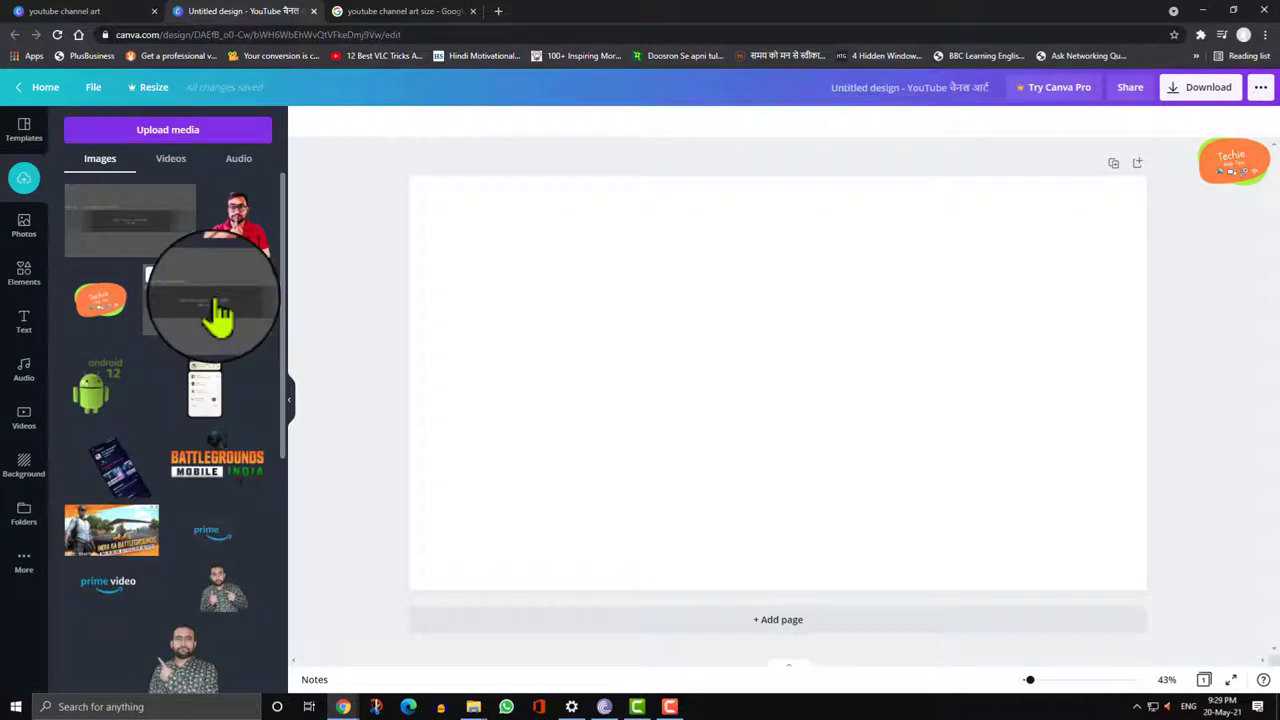
{"action": "left_click", "coordinate": [218, 315]}
{"action": "left_click_drag", "start_coordinate": [771, 366], "coordinate": [681, 307]}
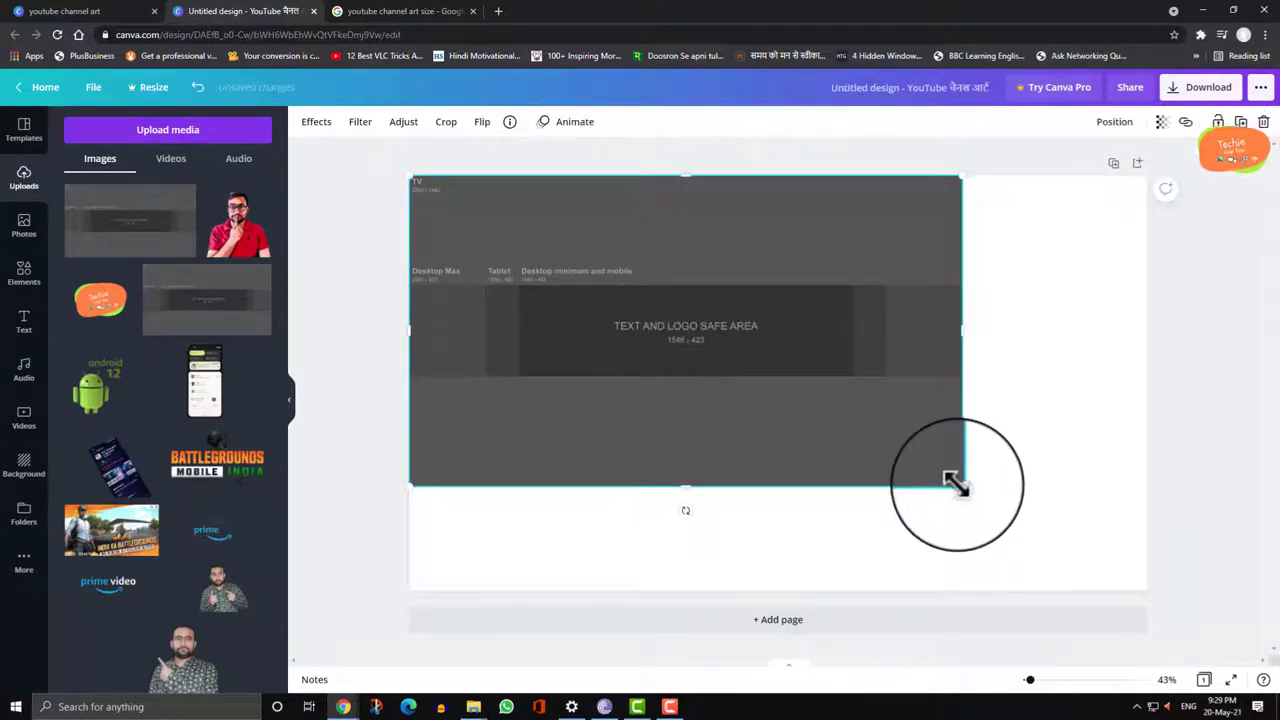
{"action": "left_click_drag", "start_coordinate": [955, 484], "coordinate": [1200, 497]}
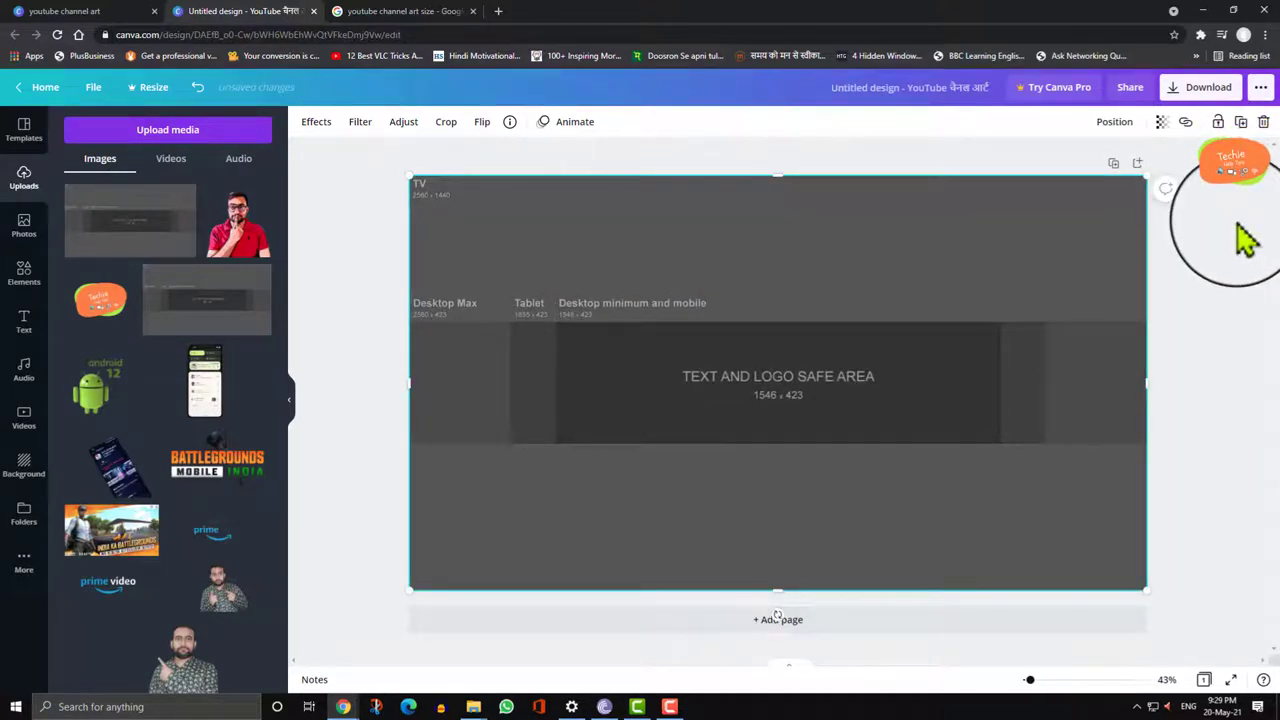
{"action": "left_click", "coordinate": [1245, 240]}
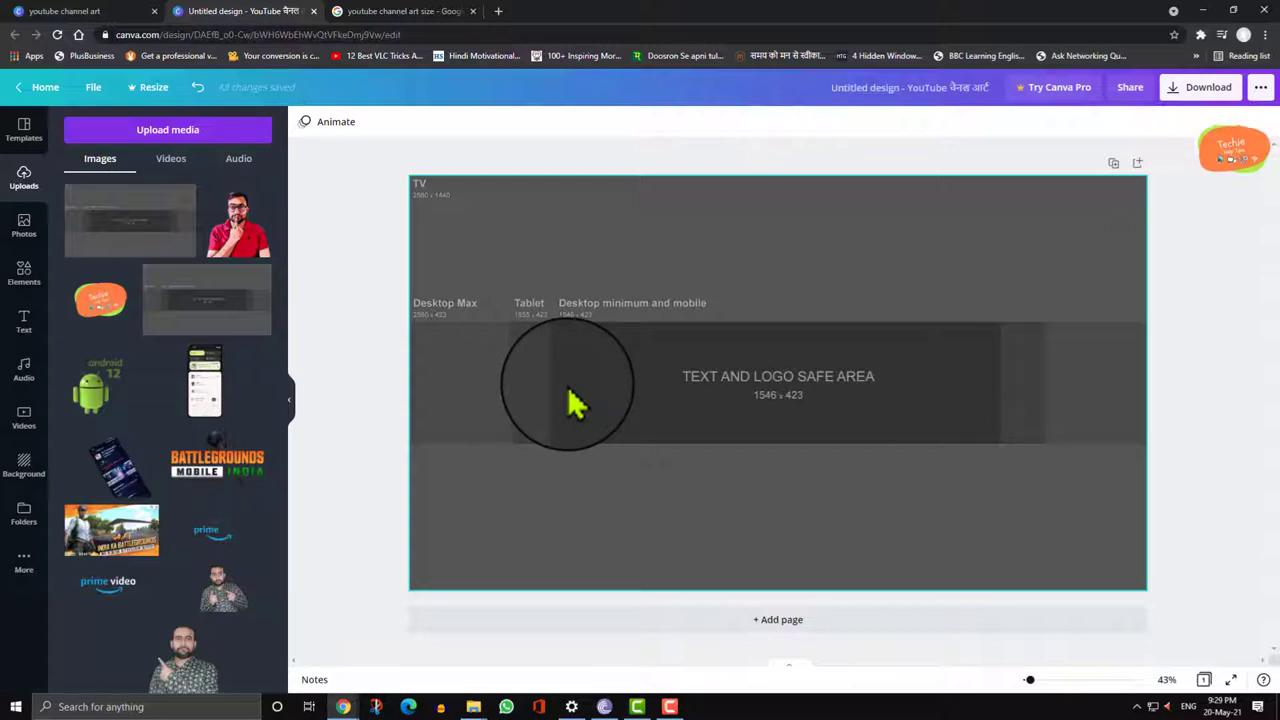
Show the rulers and place horizontal guides along the upper and lower edges of the template's text and logo safe area.
{"action": "left_click", "coordinate": [93, 89]}
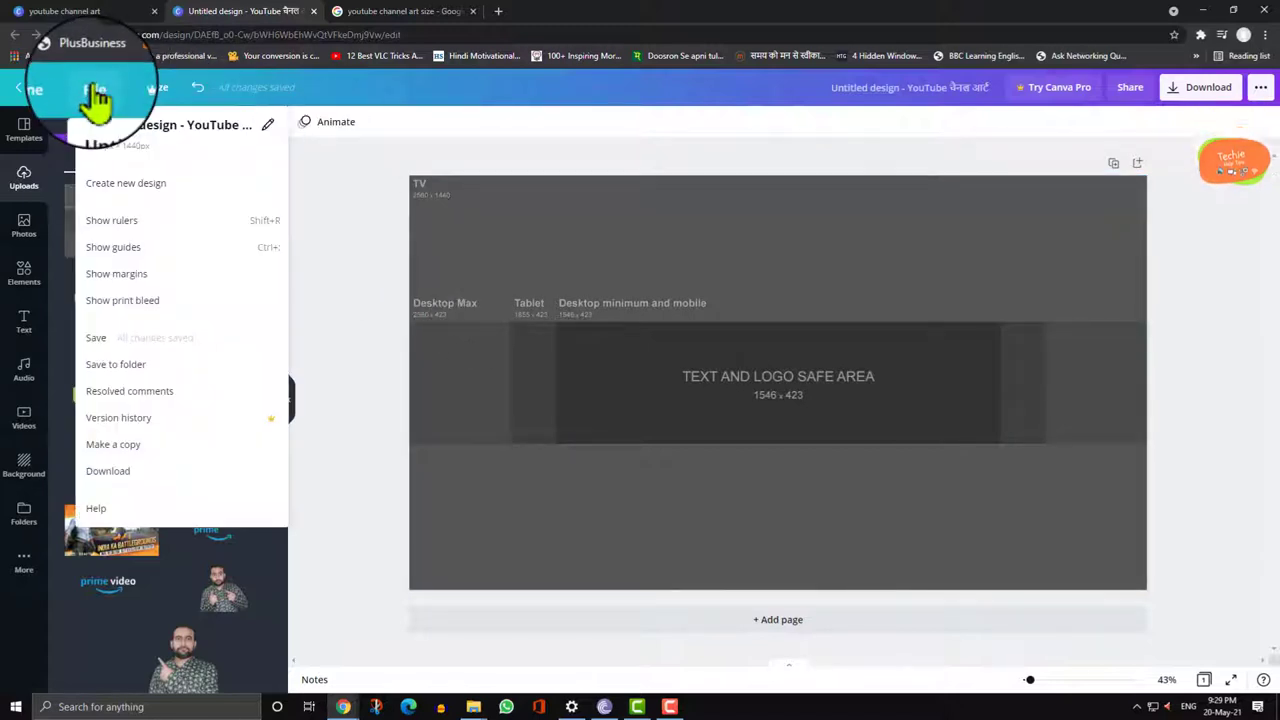
{"action": "left_click", "coordinate": [163, 241]}
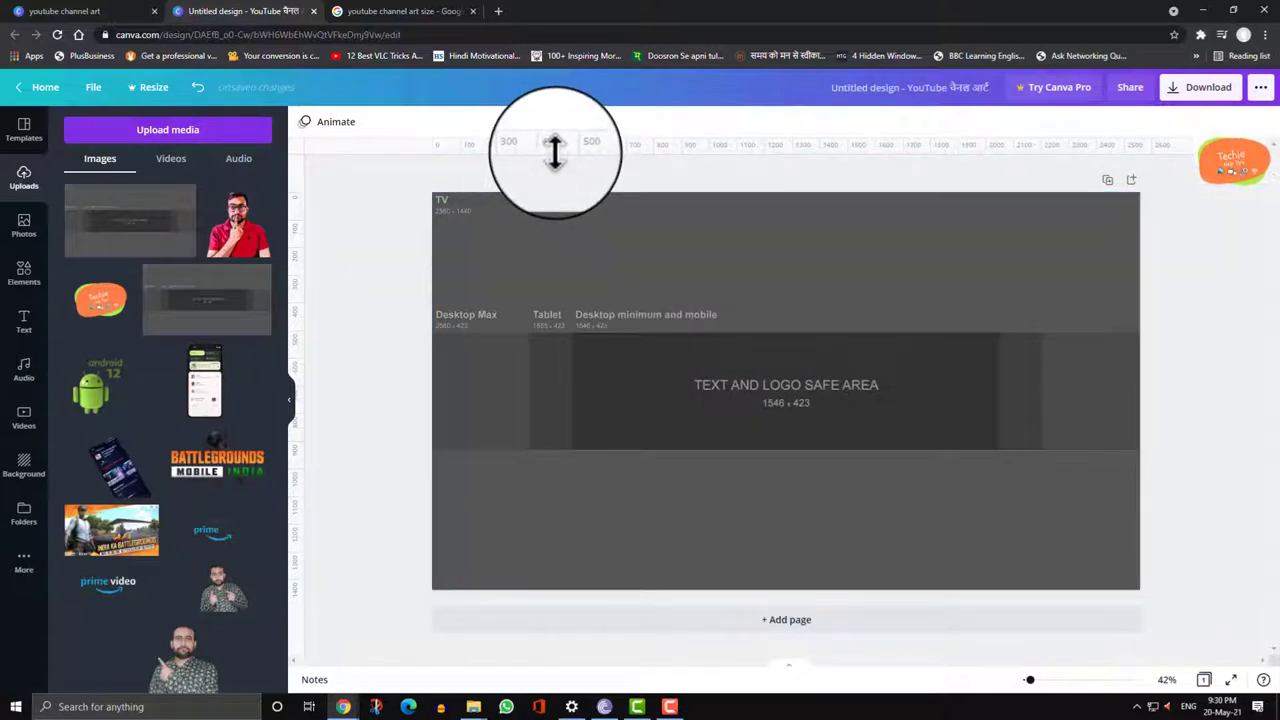
{"action": "left_click_drag", "start_coordinate": [554, 152], "coordinate": [574, 332]}
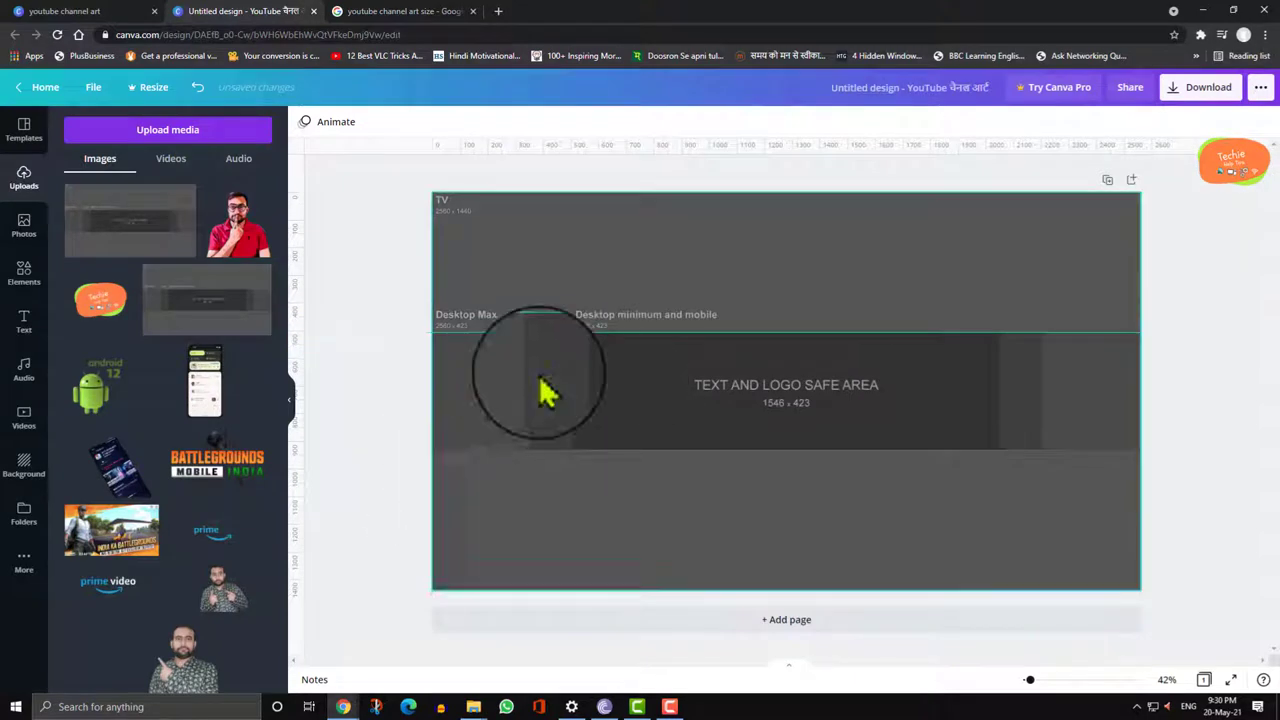
{"action": "left_click_drag", "start_coordinate": [623, 151], "coordinate": [623, 449]}
Place four vertical guides on both side edges of the template's tablet area and of its text and logo safe area.
{"action": "left_click_drag", "start_coordinate": [306, 266], "coordinate": [529, 337]}
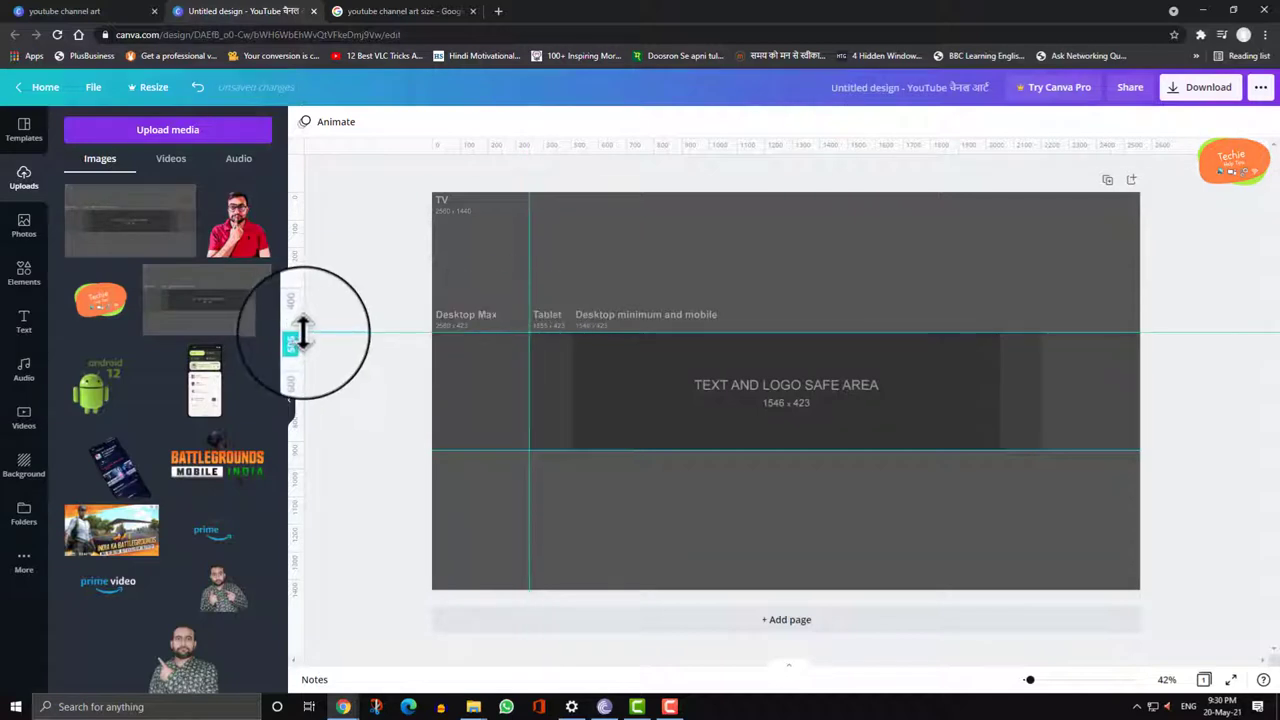
{"action": "left_click_drag", "start_coordinate": [302, 335], "coordinate": [566, 364]}
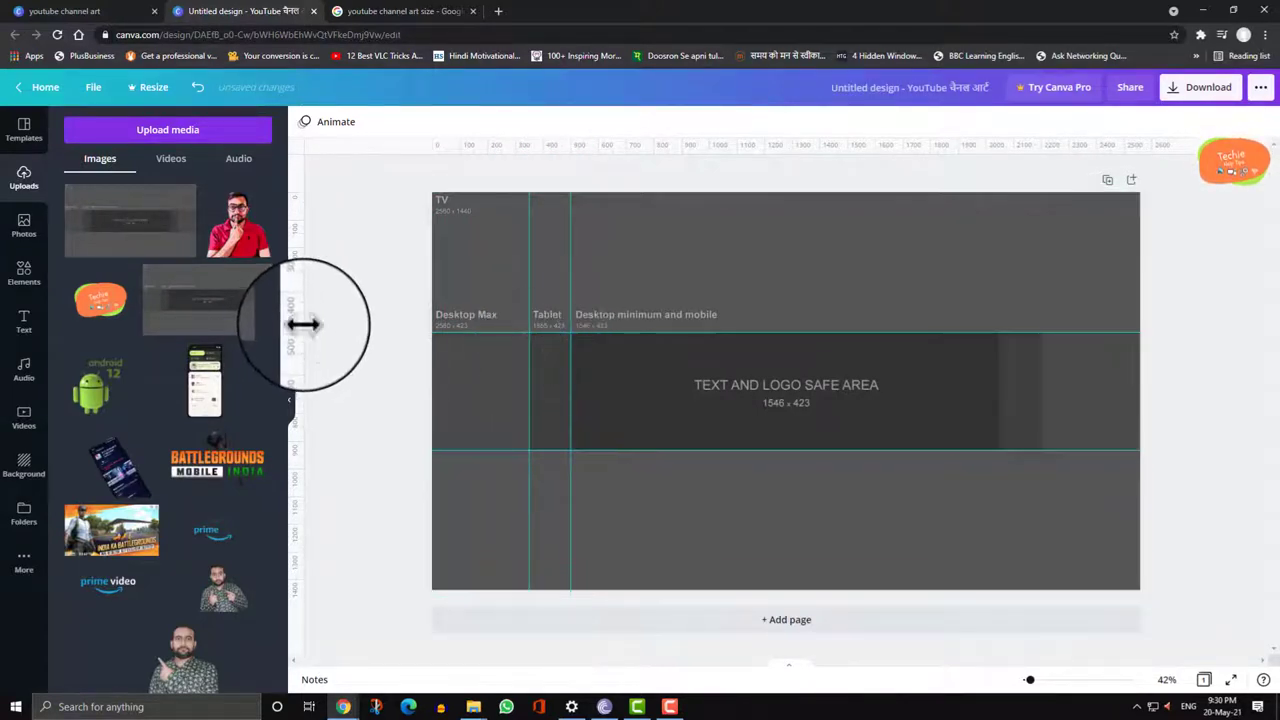
{"action": "left_click_drag", "start_coordinate": [303, 325], "coordinate": [1042, 387]}
{"action": "left_click_drag", "start_coordinate": [306, 334], "coordinate": [997, 377]}
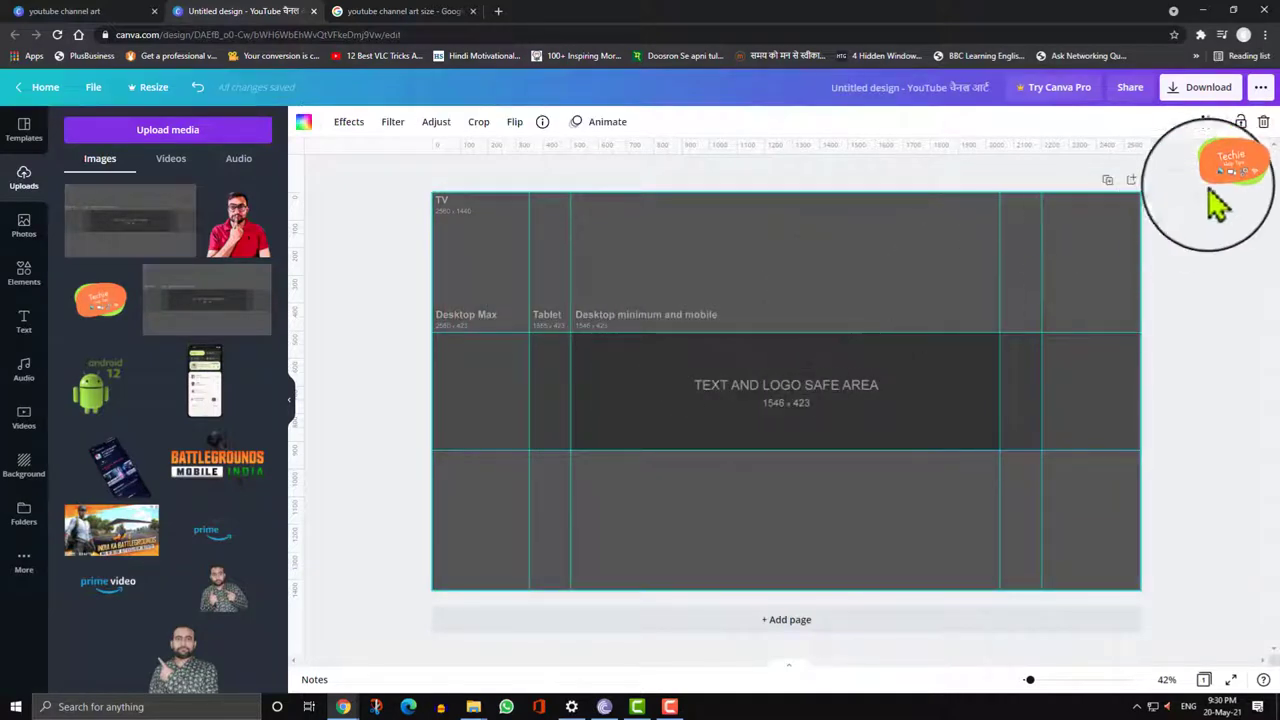
Delete the sizing template image from the page, leaving only the guides.
{"action": "left_click_drag", "start_coordinate": [1246, 132], "coordinate": [1275, 155]}
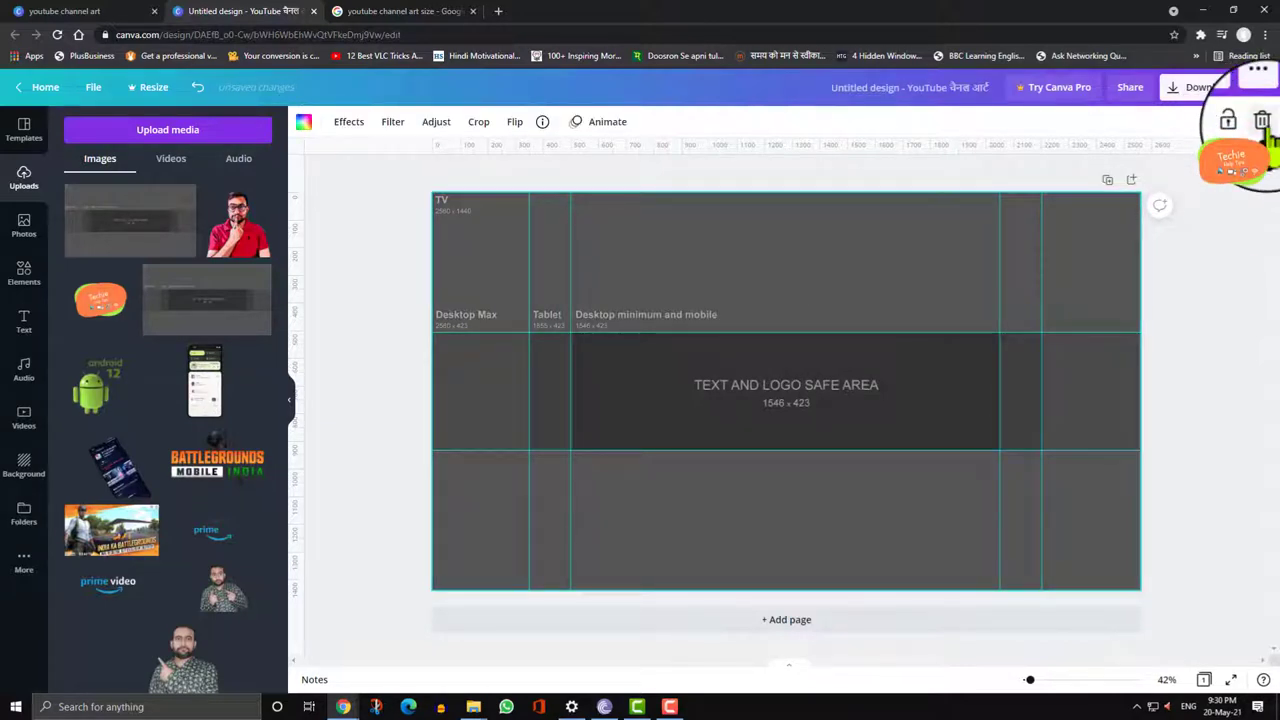
{"action": "left_click", "coordinate": [1262, 121]}
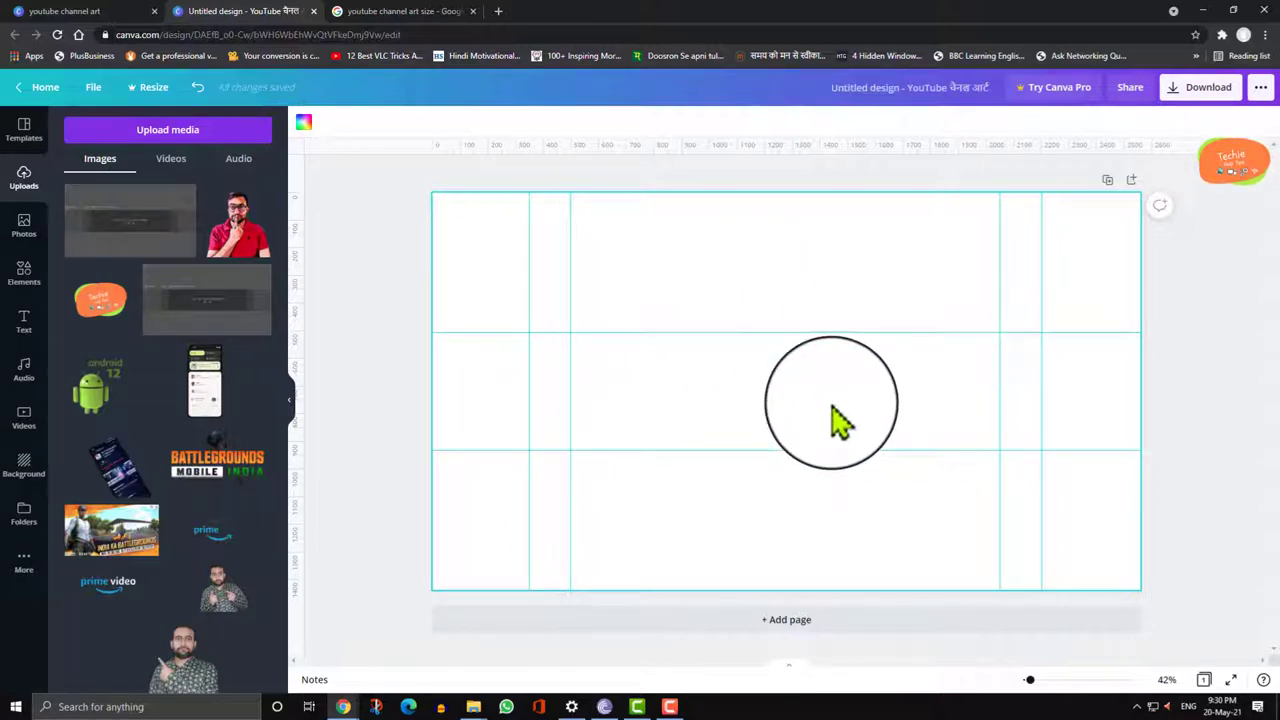
{"action": "key", "text": "ctrl+z"}
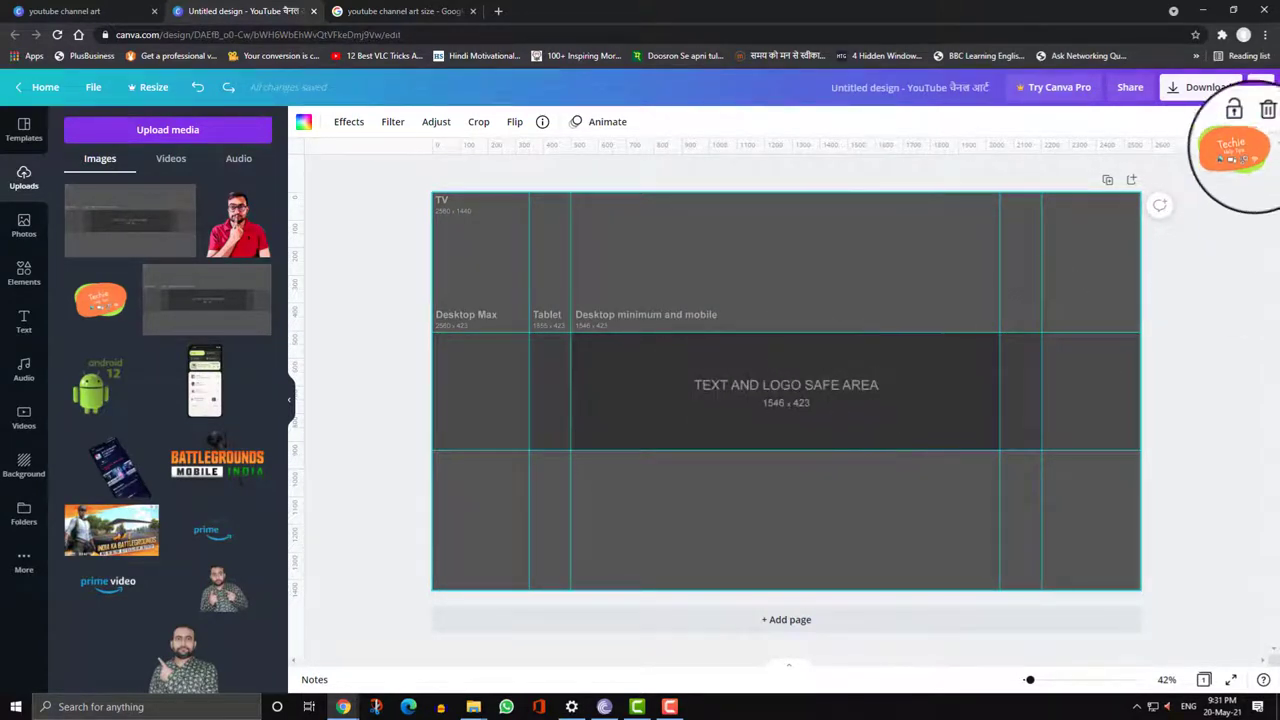
{"action": "left_click", "coordinate": [1259, 121]}
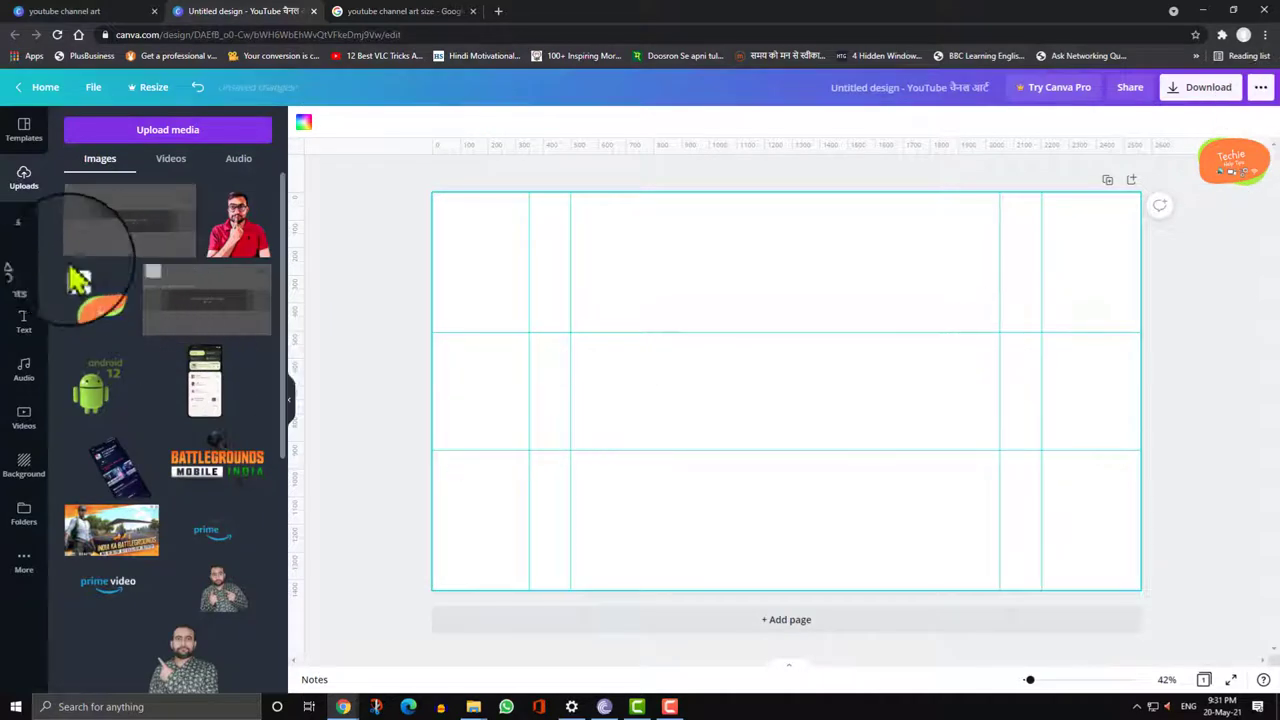
Apply the recently used blue background with the red curved shape to the page.
{"action": "left_click", "coordinate": [30, 250]}
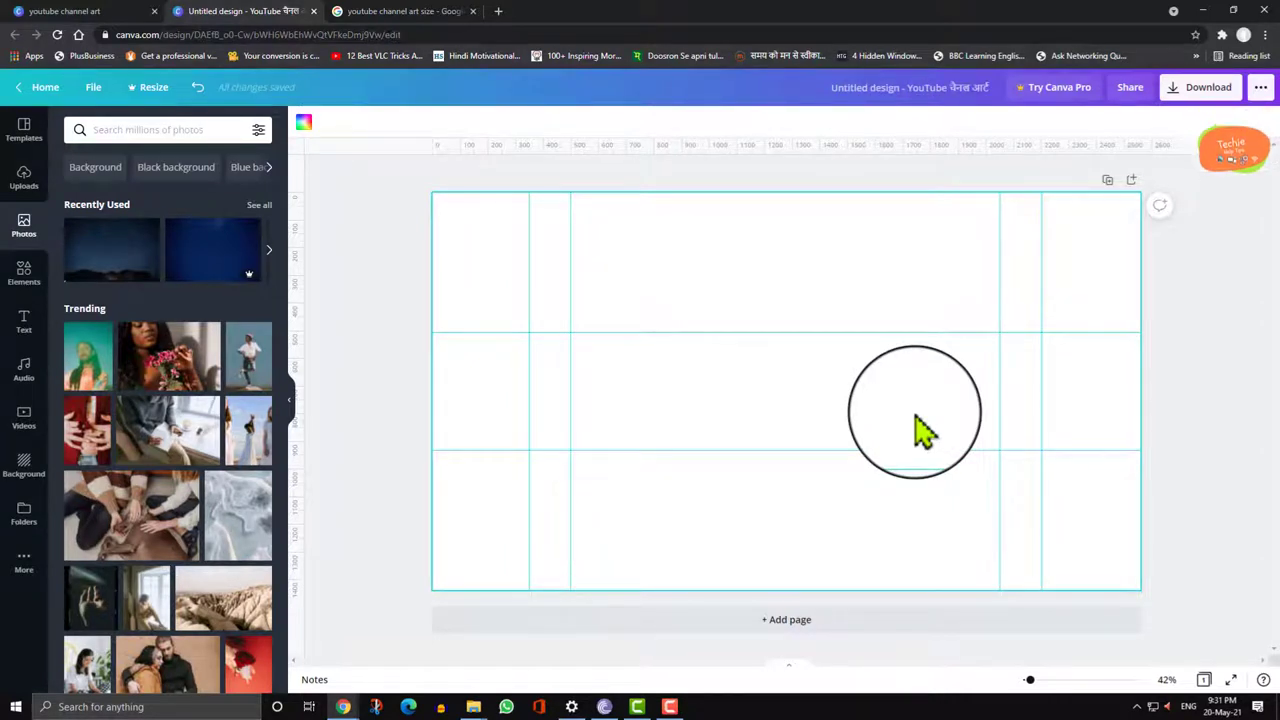
{"action": "left_click", "coordinate": [30, 470]}
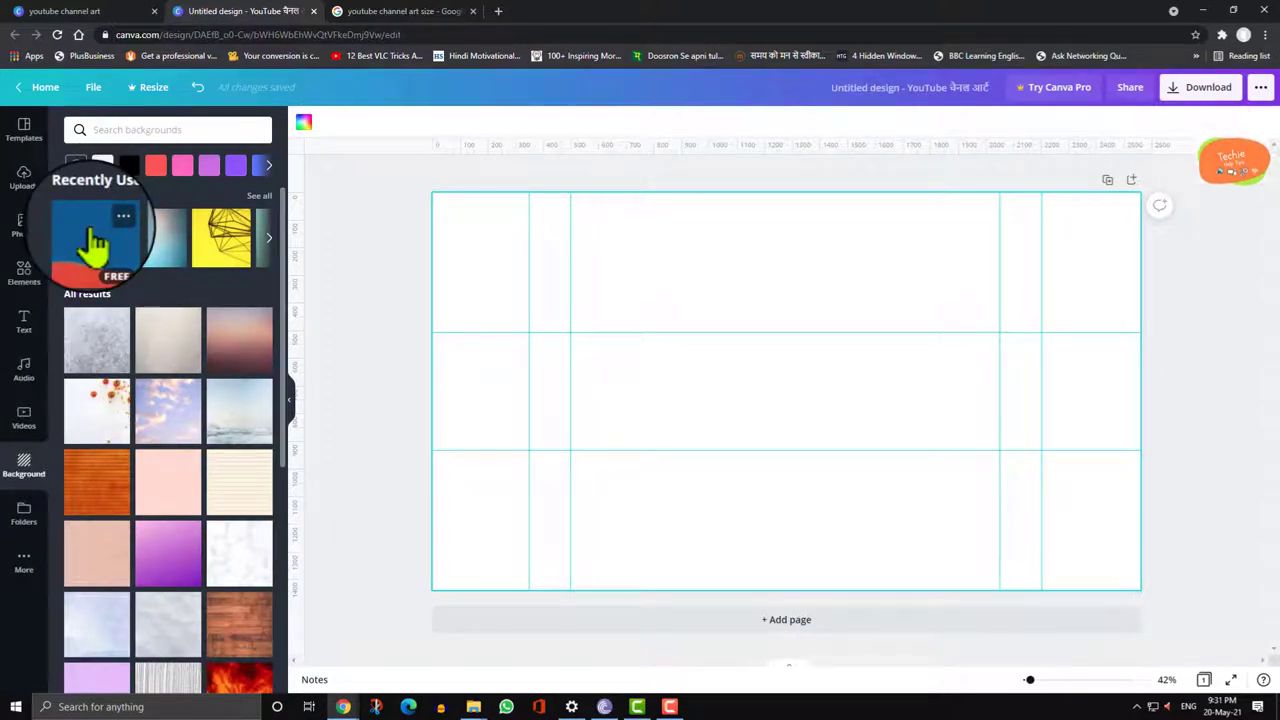
{"action": "left_click", "coordinate": [93, 240]}
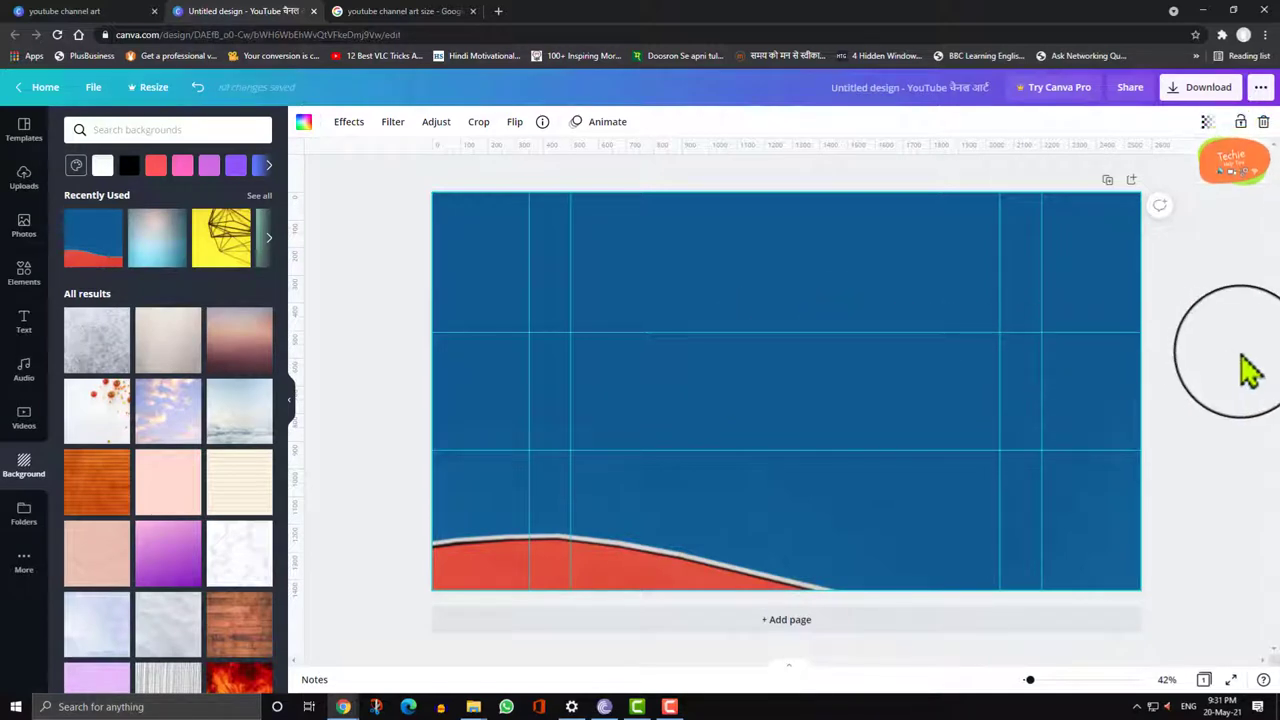
Add the uploaded photo of the man in a red shirt, shrink it and place it near the right end of the safe area.
{"action": "left_click", "coordinate": [24, 186]}
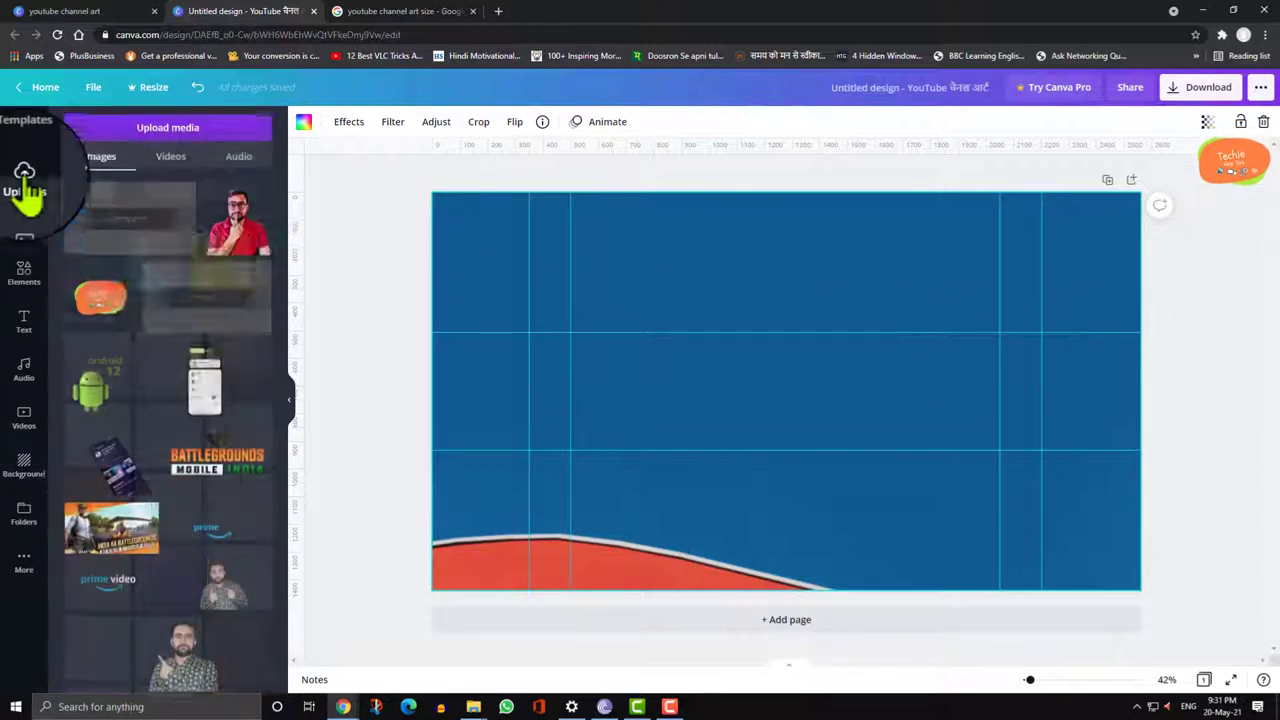
{"action": "left_click", "coordinate": [245, 235]}
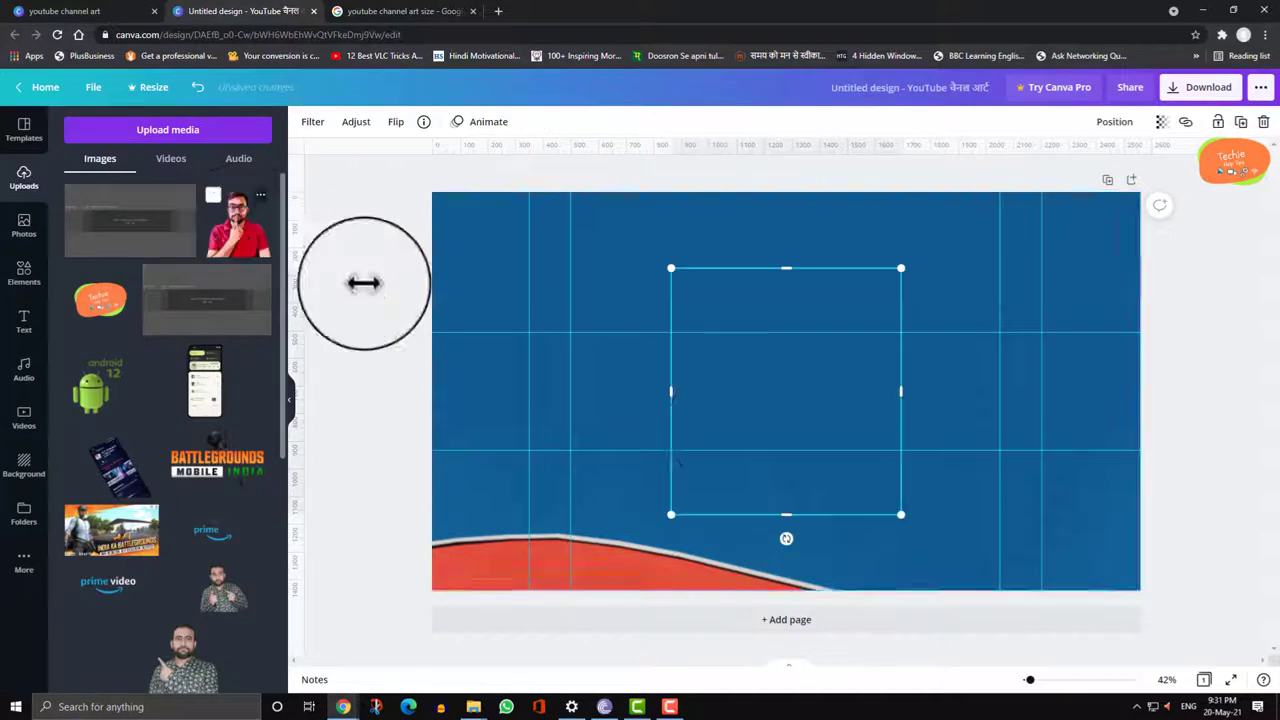
{"action": "left_click_drag", "start_coordinate": [870, 457], "coordinate": [920, 398]}
{"action": "left_click_drag", "start_coordinate": [960, 346], "coordinate": [976, 318]}
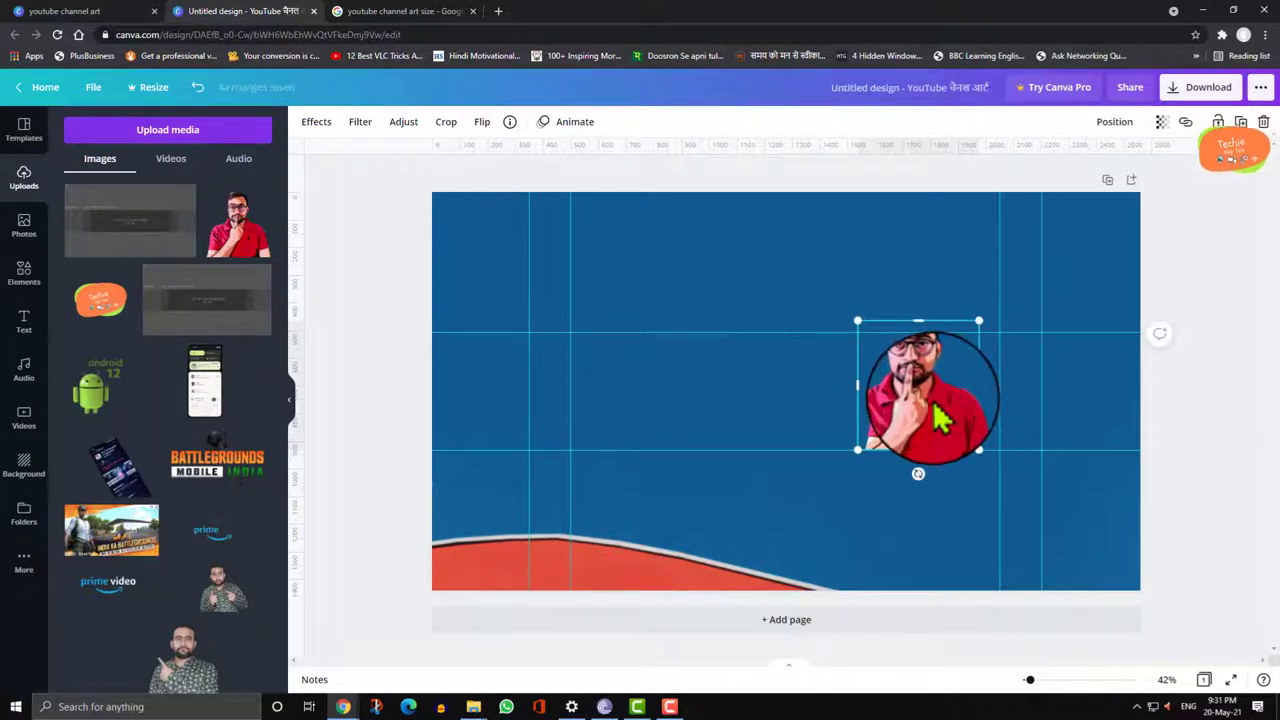
{"action": "left_click_drag", "start_coordinate": [935, 408], "coordinate": [932, 408]}
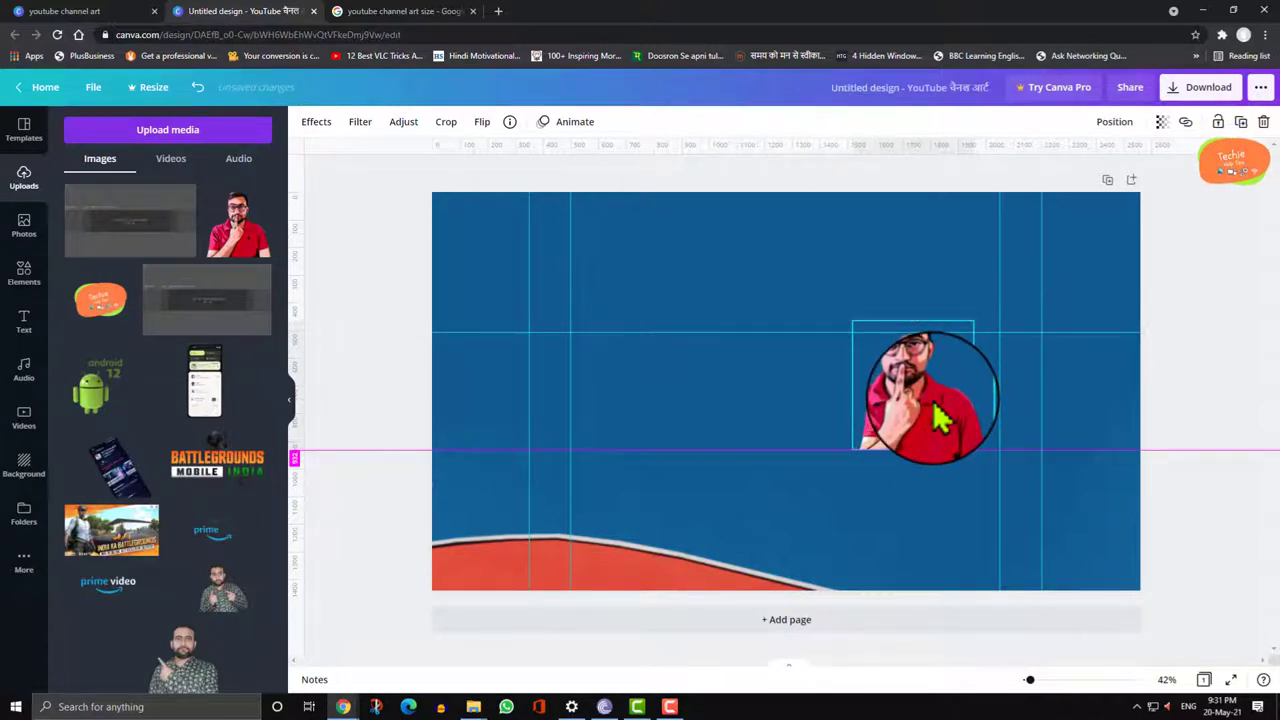
{"action": "left_click_drag", "start_coordinate": [937, 401], "coordinate": [918, 418]}
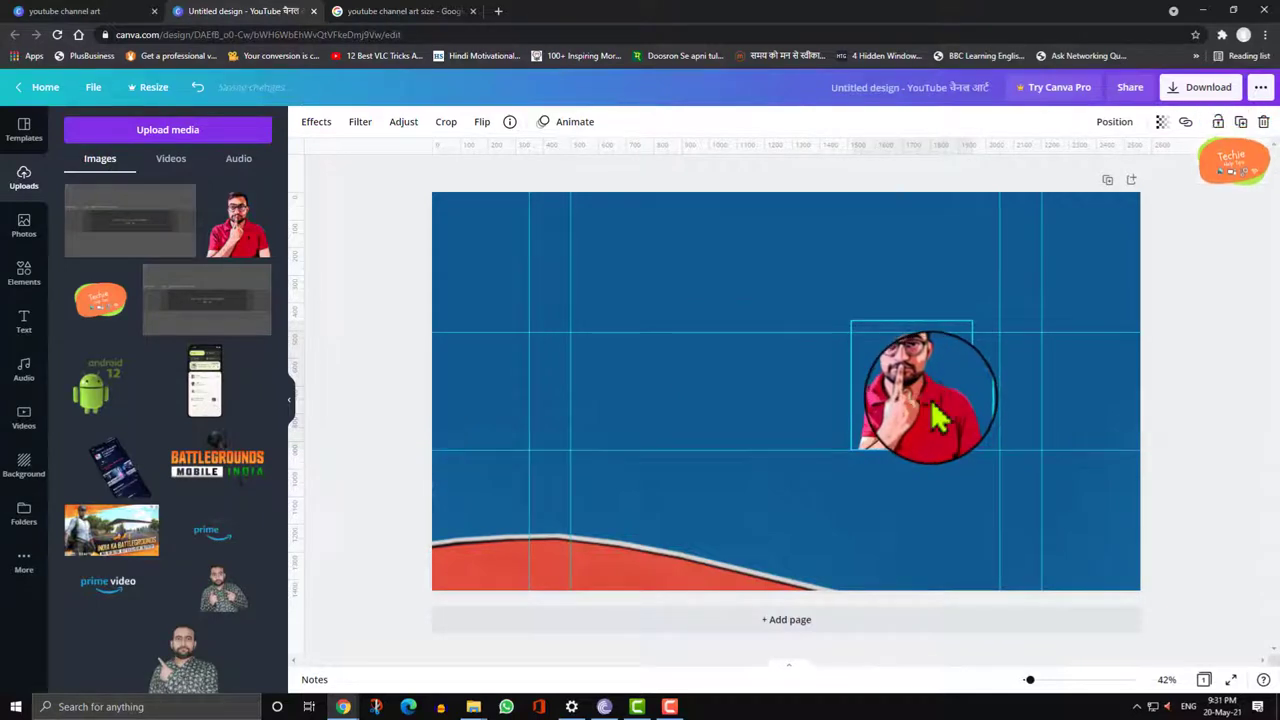
{"action": "left_click", "coordinate": [765, 264]}
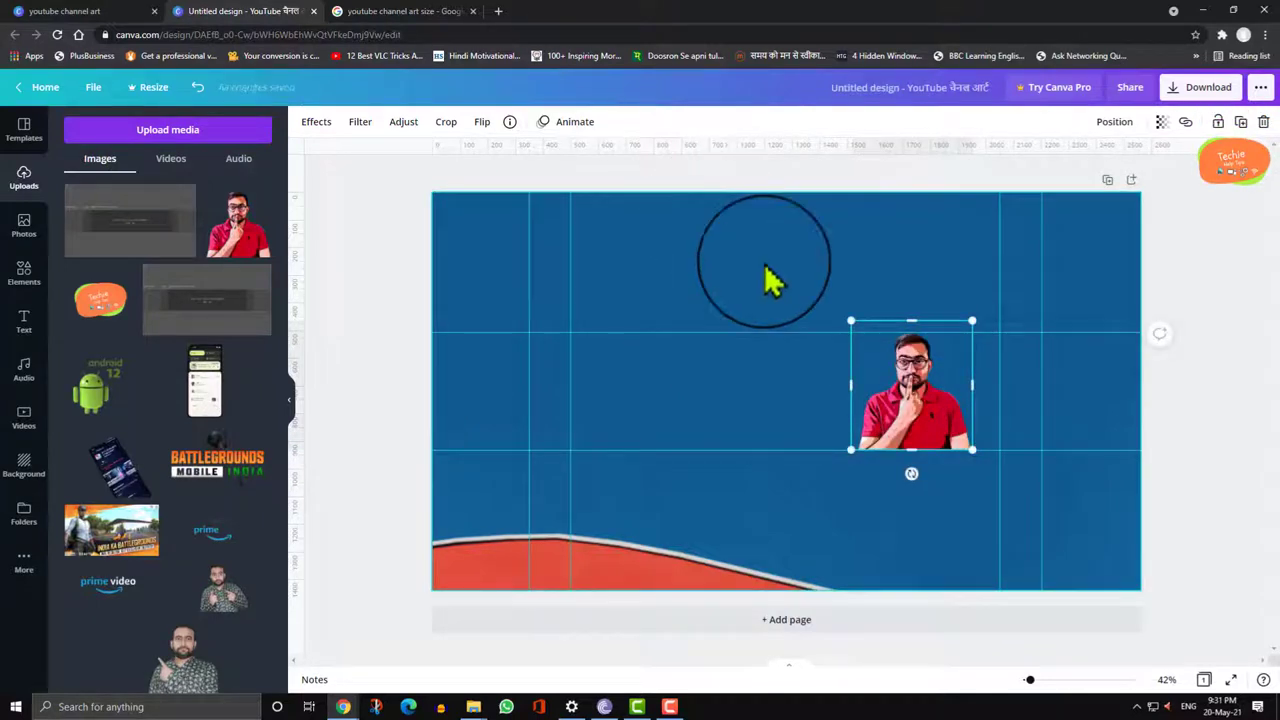
Add a subheading text to the page reading "Teche Help Tips".
{"action": "left_click", "coordinate": [27, 318]}
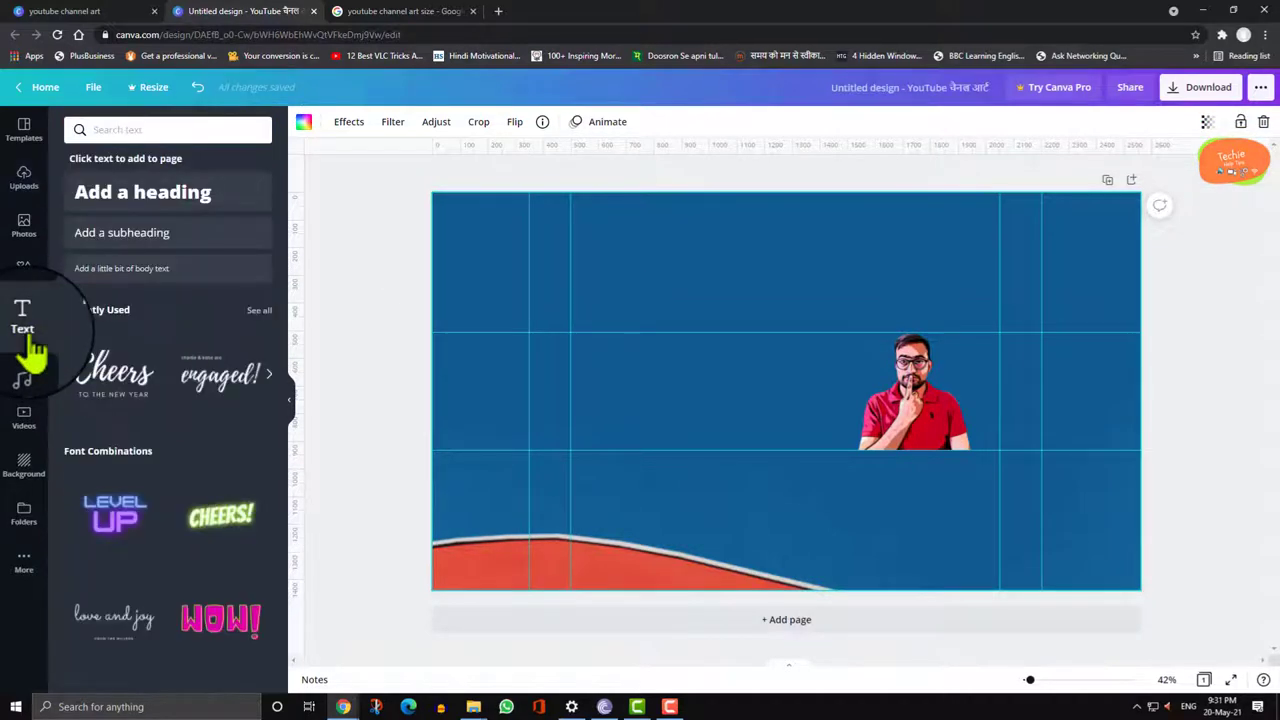
{"action": "left_click", "coordinate": [145, 240]}
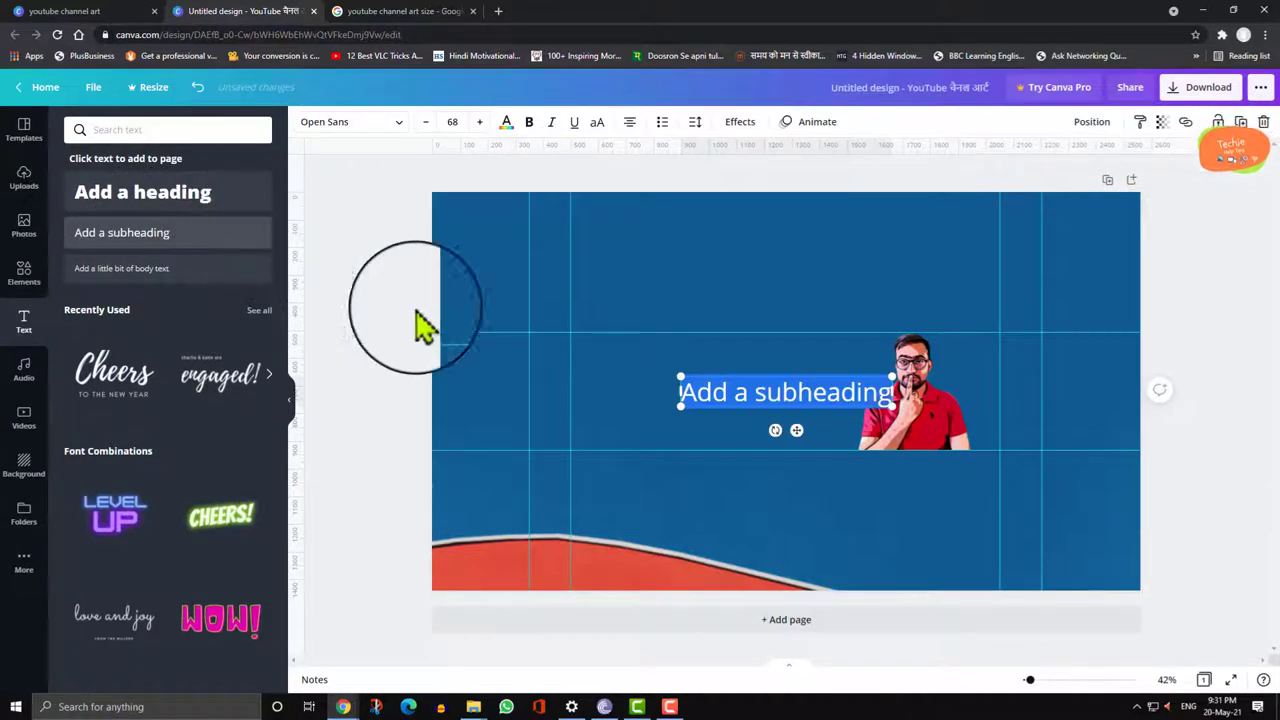
{"action": "type", "text": "Teche Help"}
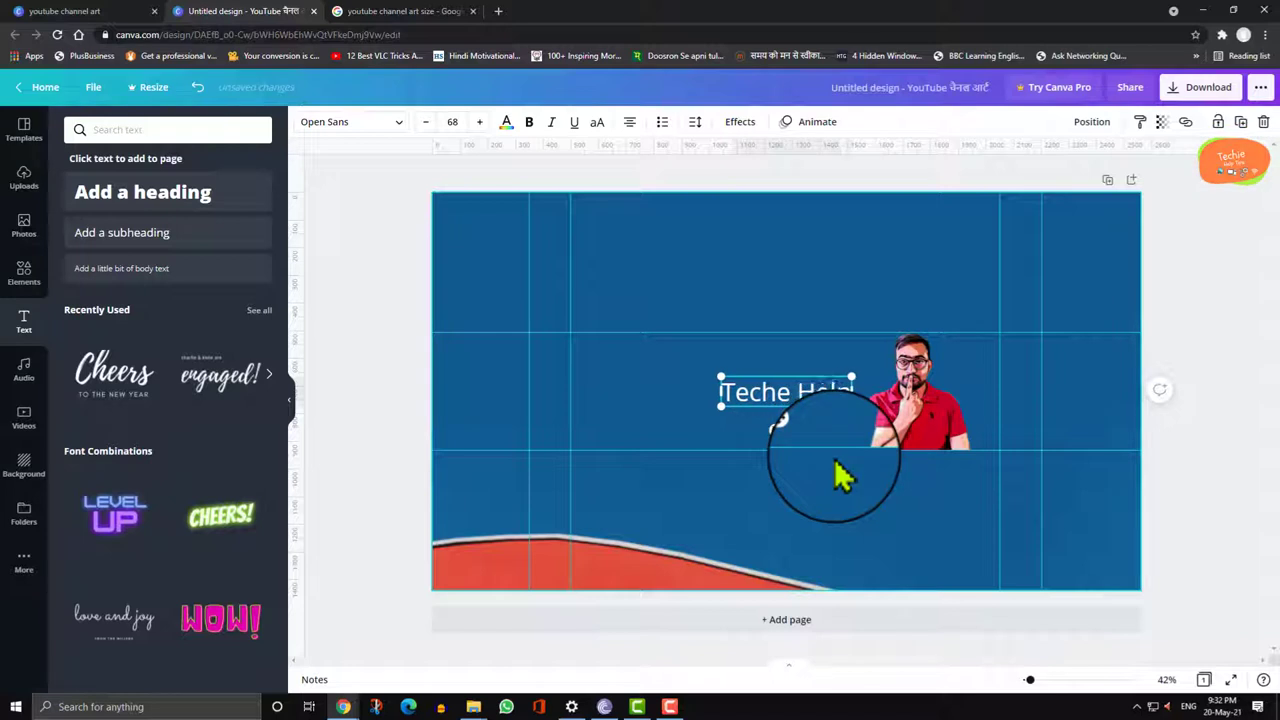
{"action": "type", "text": " Tip"}
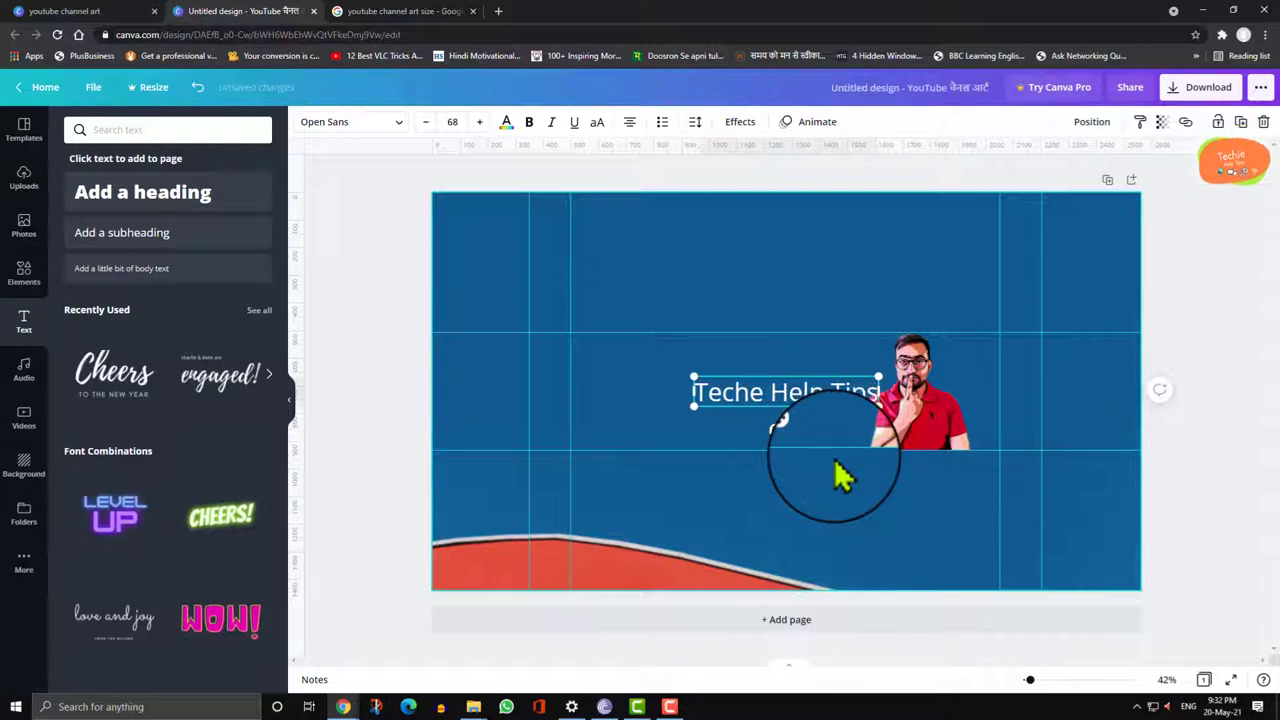
{"action": "type", "text": "s"}
{"action": "left_click", "coordinate": [843, 478]}
{"action": "left_click", "coordinate": [805, 415]}
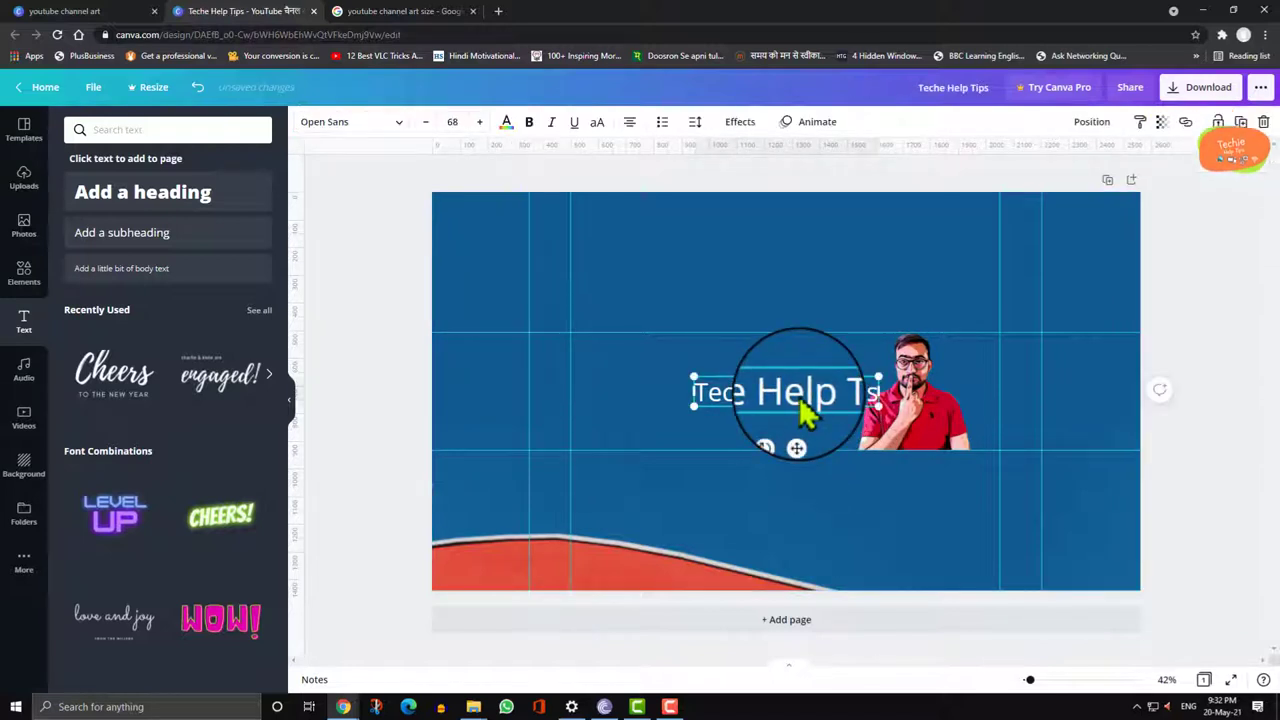
Set the "Teche Help Tips" text to the Amsterdam One font and colour it yellow.
{"action": "left_click", "coordinate": [400, 125]}
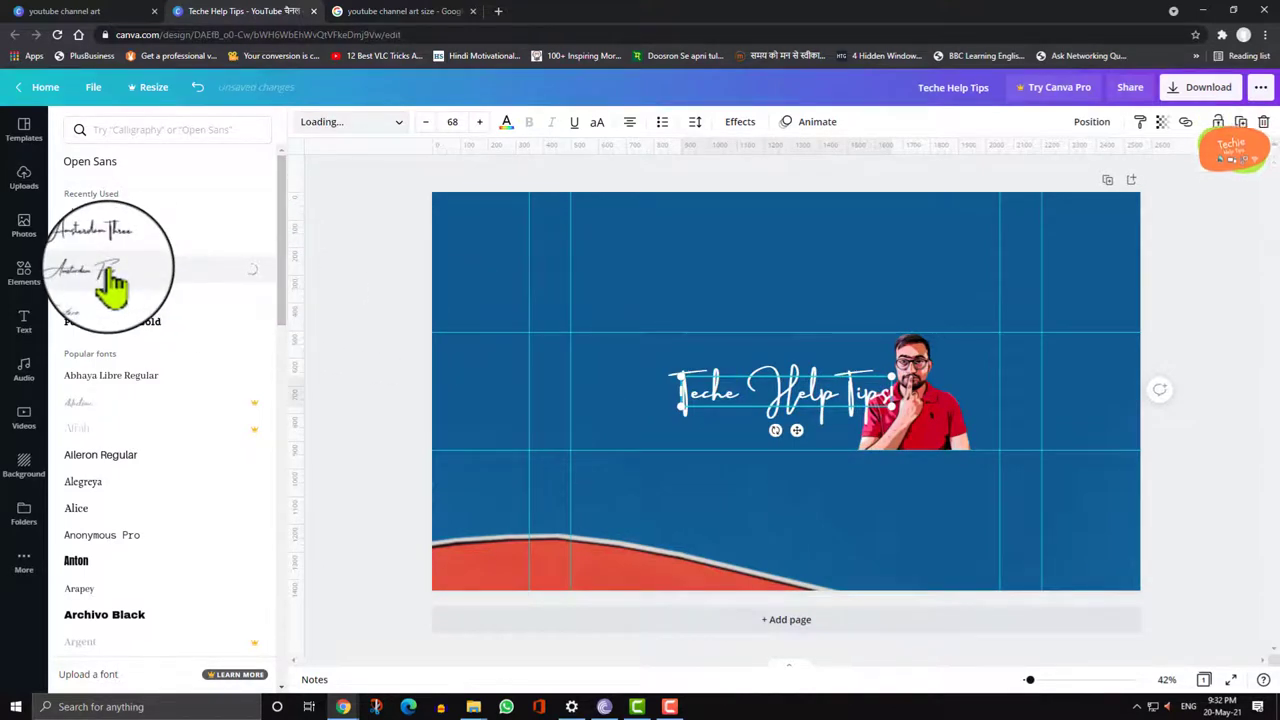
{"action": "left_click", "coordinate": [106, 218]}
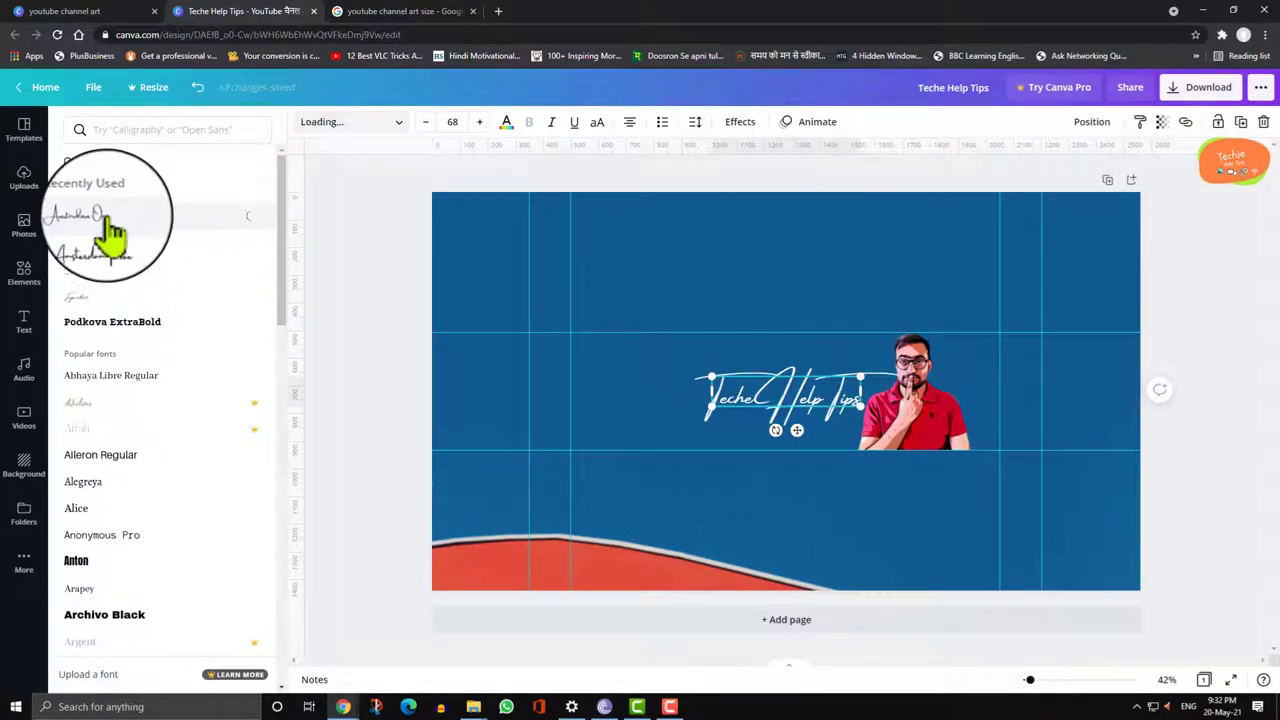
{"action": "left_click", "coordinate": [506, 124]}
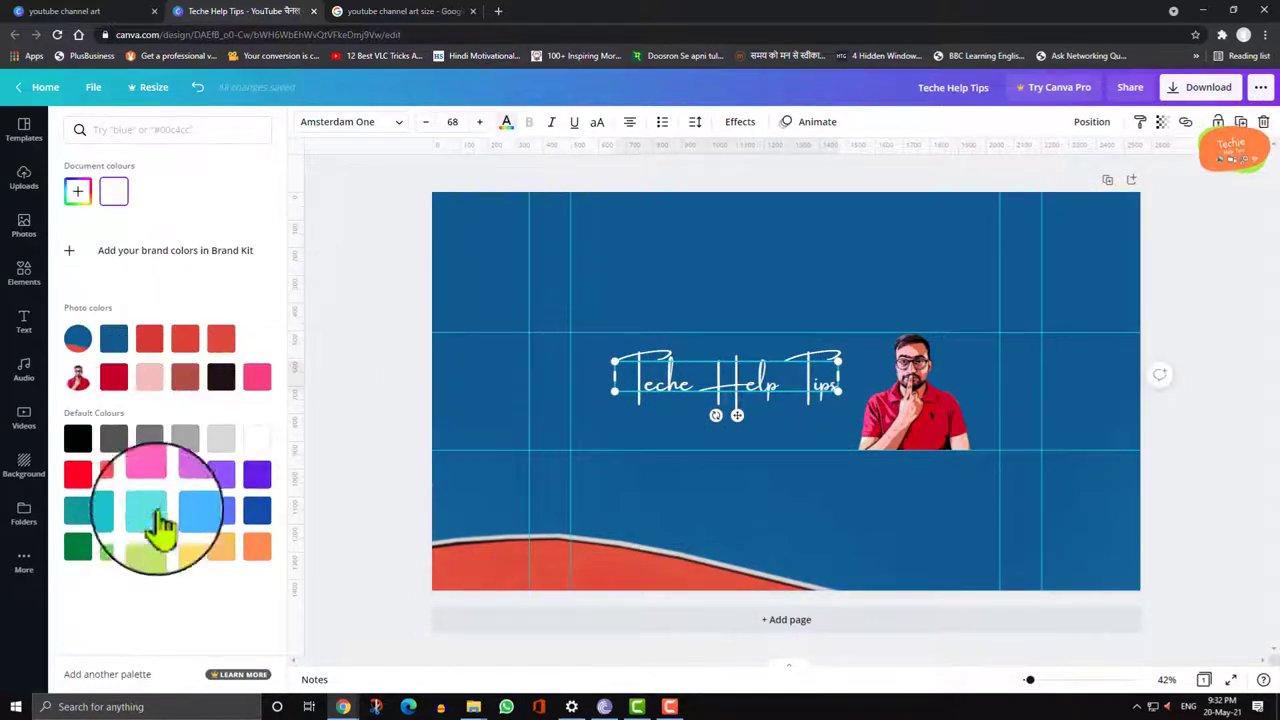
{"action": "left_click", "coordinate": [185, 546]}
Move the "Teche Help Tips" text slightly upward within the safe area beside the photo, and deselect it.
{"action": "left_click", "coordinate": [777, 409]}
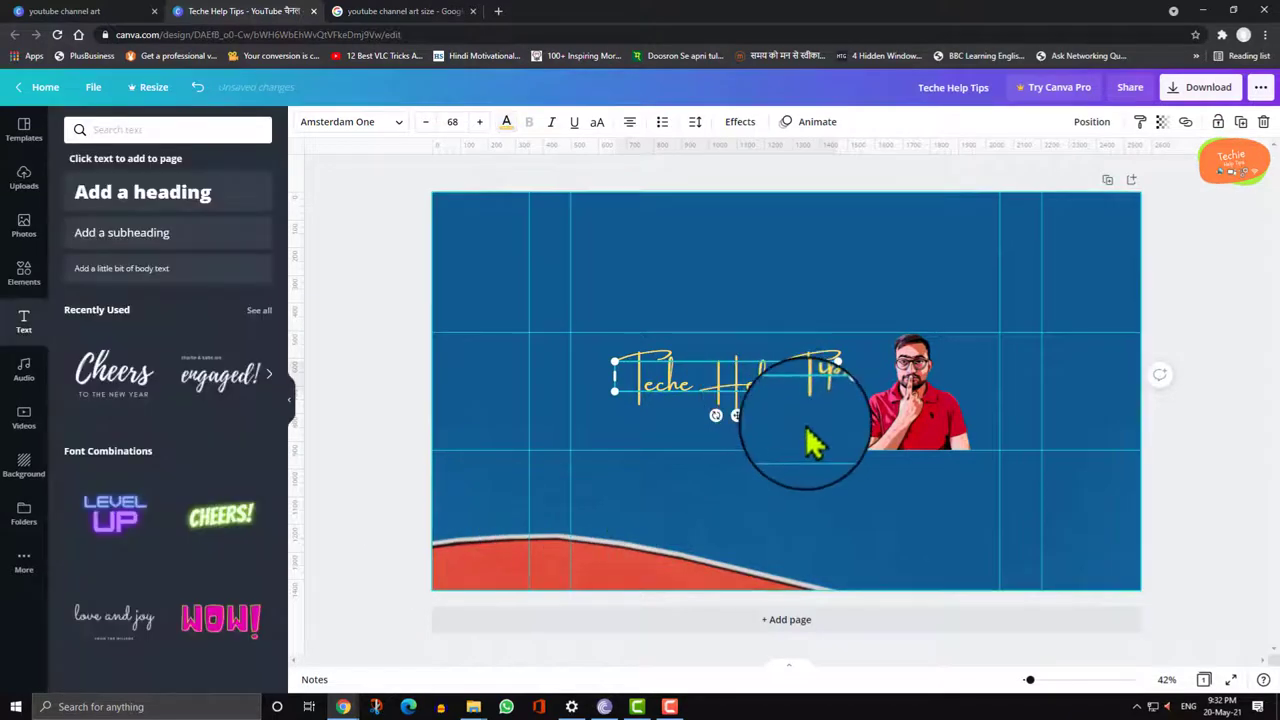
{"action": "left_click", "coordinate": [766, 400]}
{"action": "left_click", "coordinate": [766, 400]}
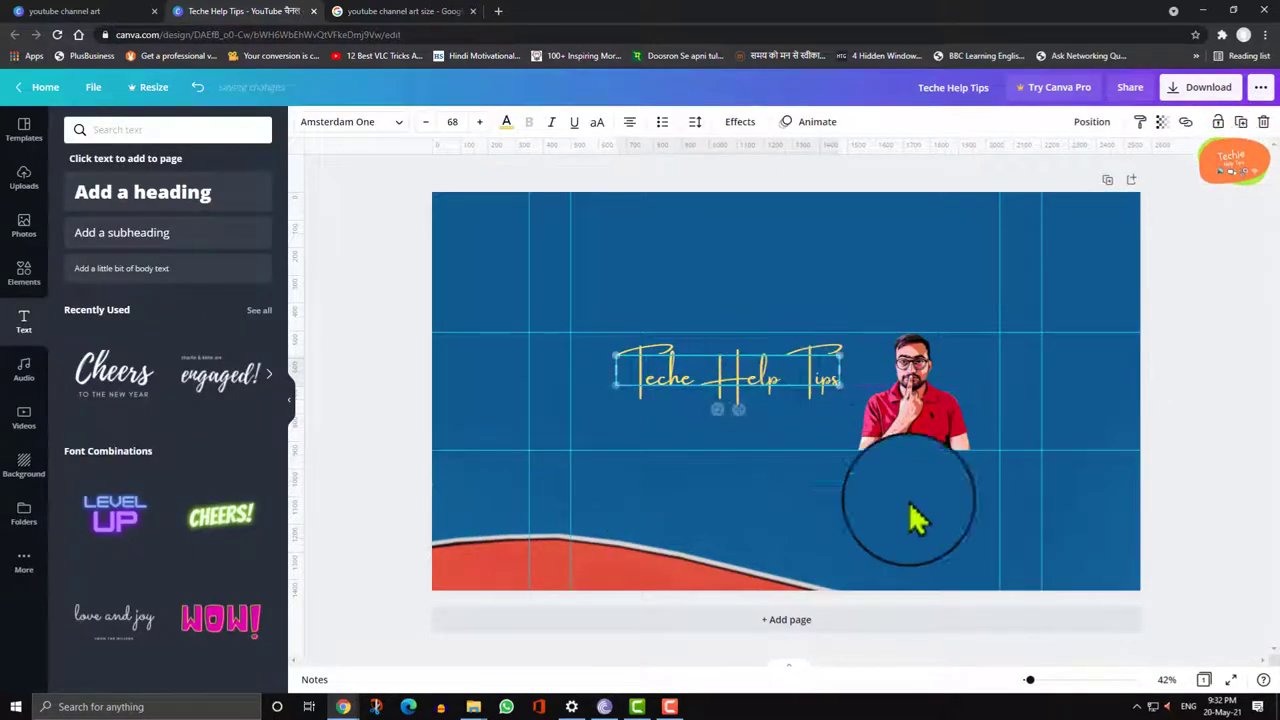
{"action": "left_click", "coordinate": [928, 544]}
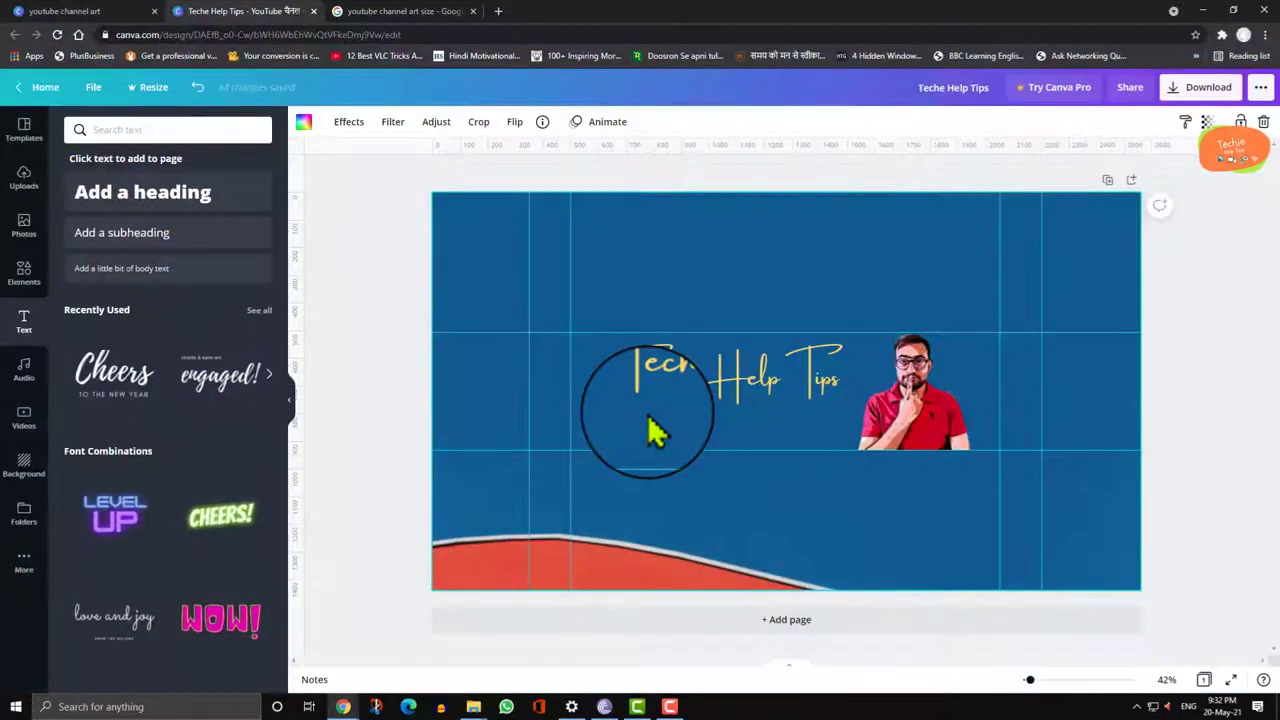
Raise the saturation of the photo of the man in the red shirt to 28.
{"action": "left_click", "coordinate": [894, 414]}
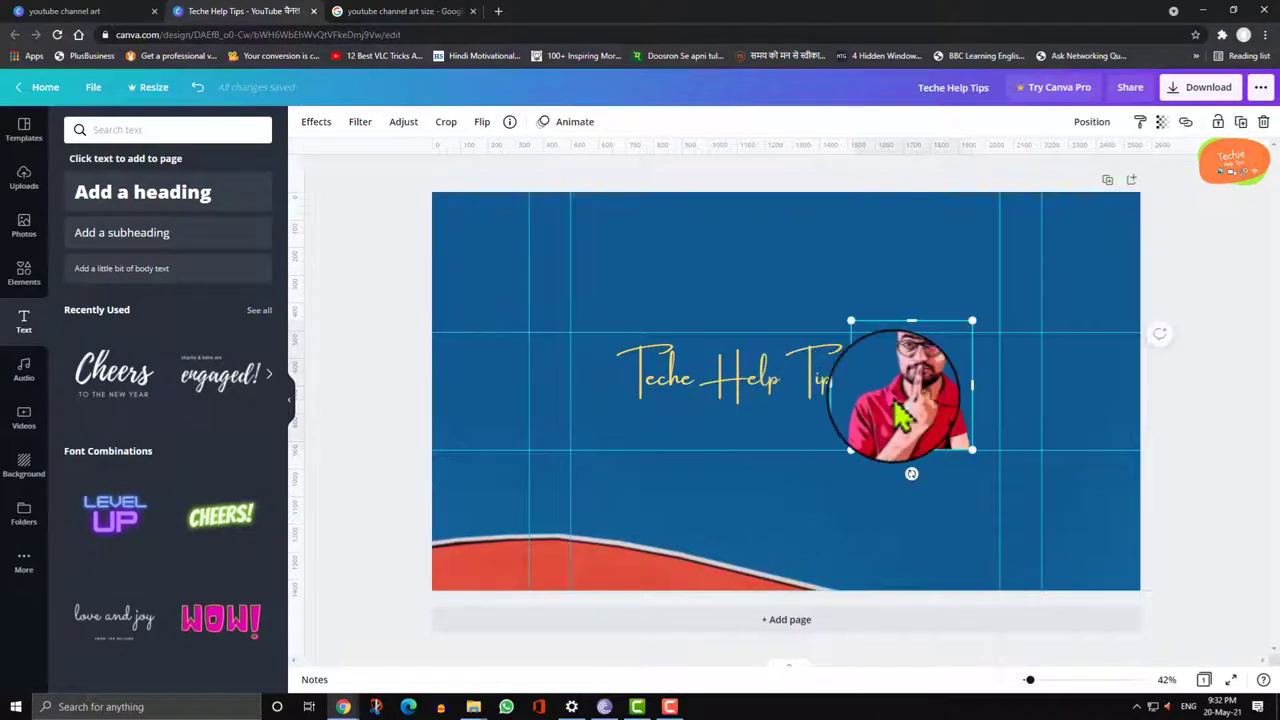
{"action": "left_click", "coordinate": [401, 121]}
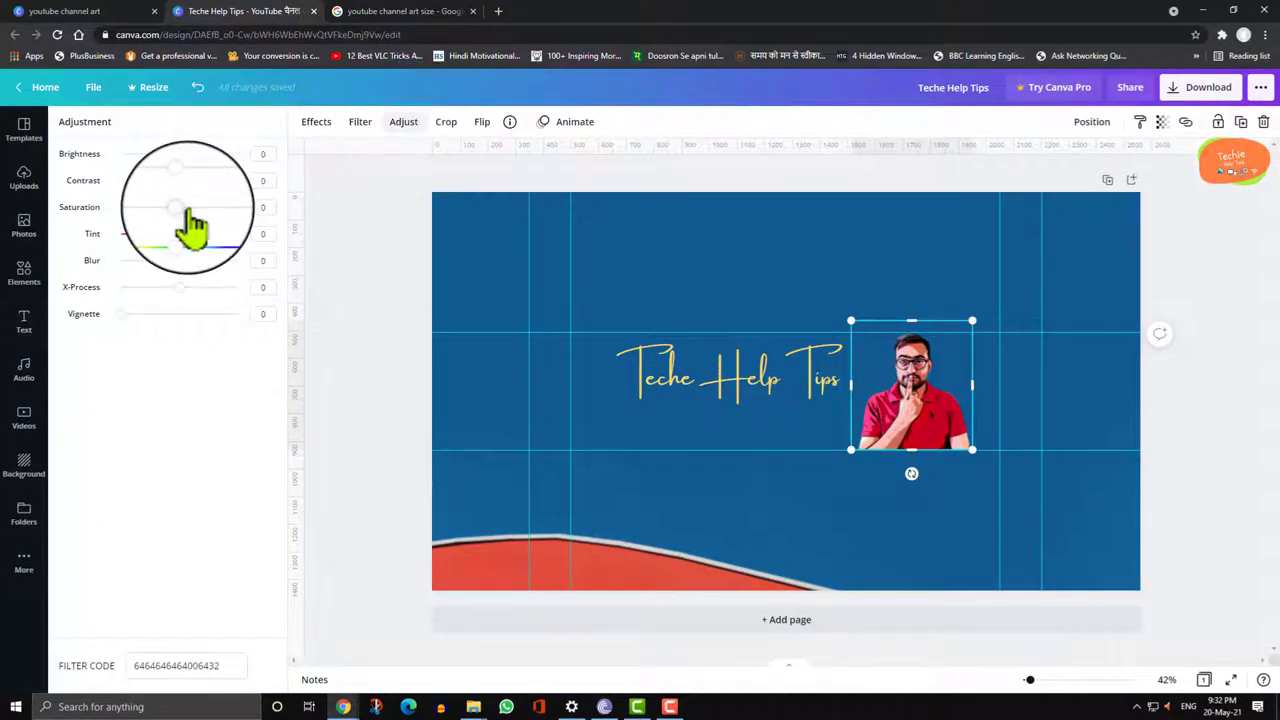
{"action": "left_click_drag", "start_coordinate": [187, 208], "coordinate": [191, 208]}
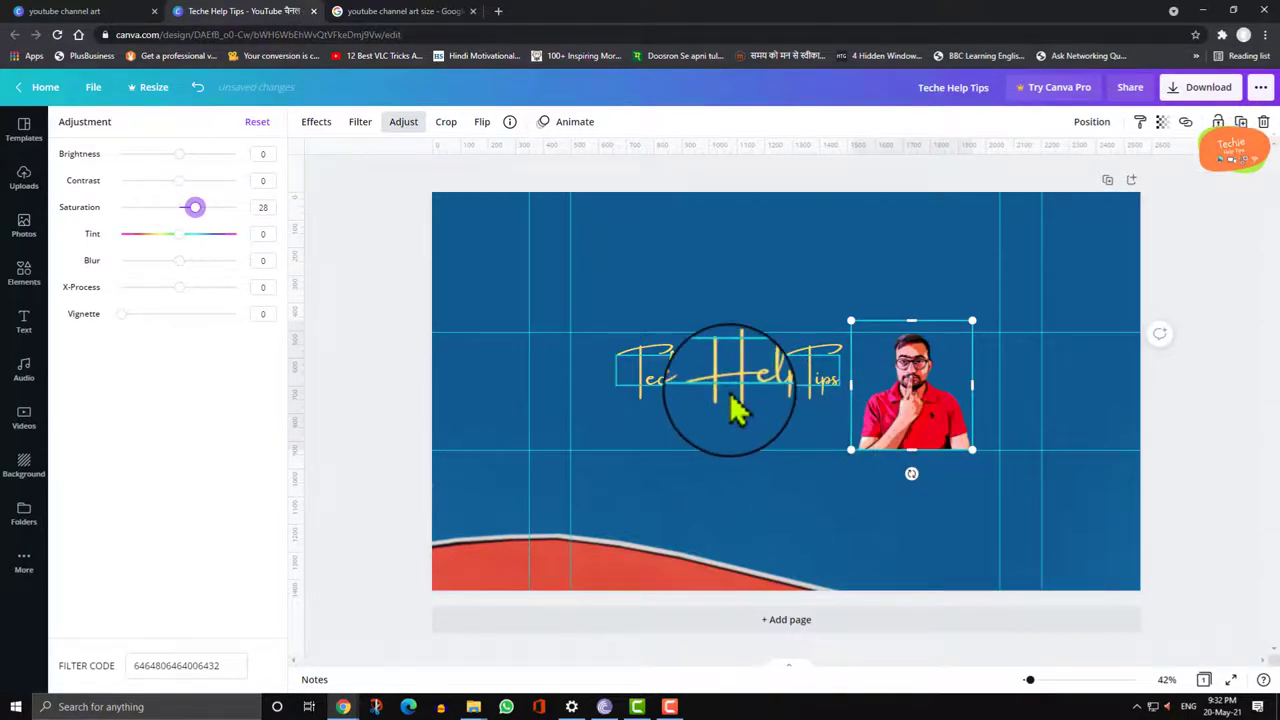
{"action": "key", "text": "Escape"}
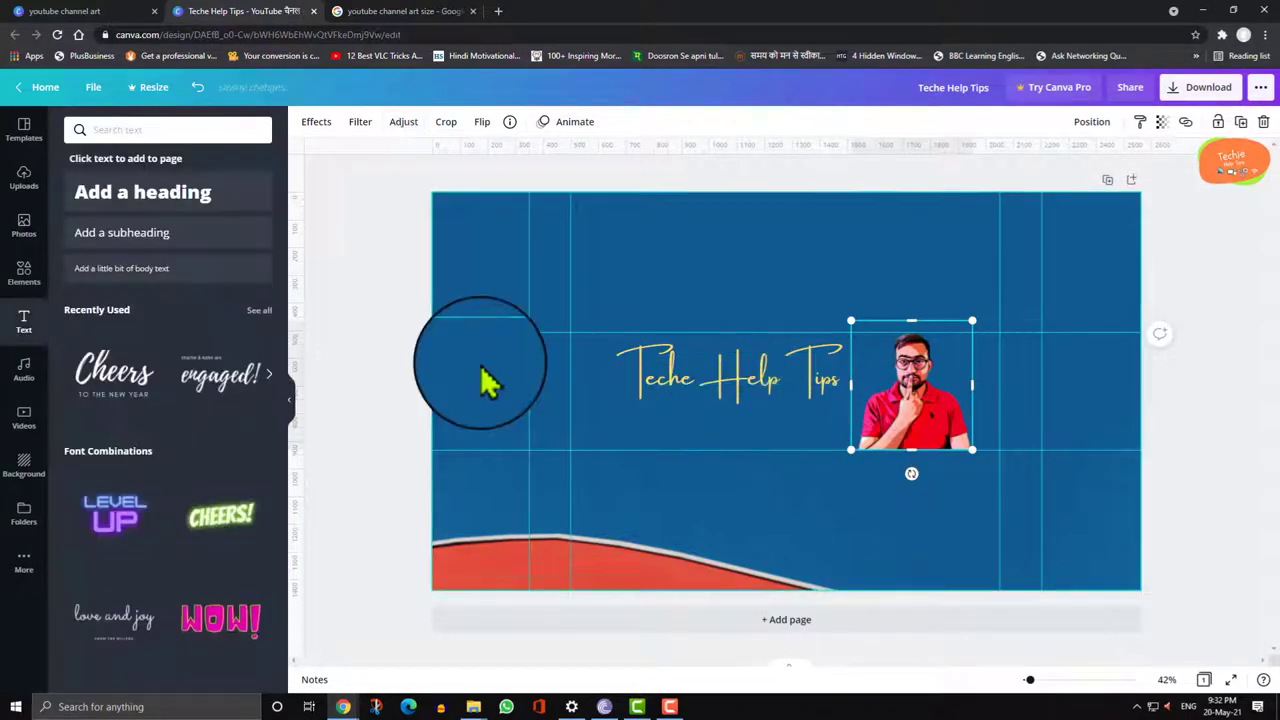
Search the graphic elements for "gadets" and clear the search to return to the recently used elements.
{"action": "left_click", "coordinate": [28, 272]}
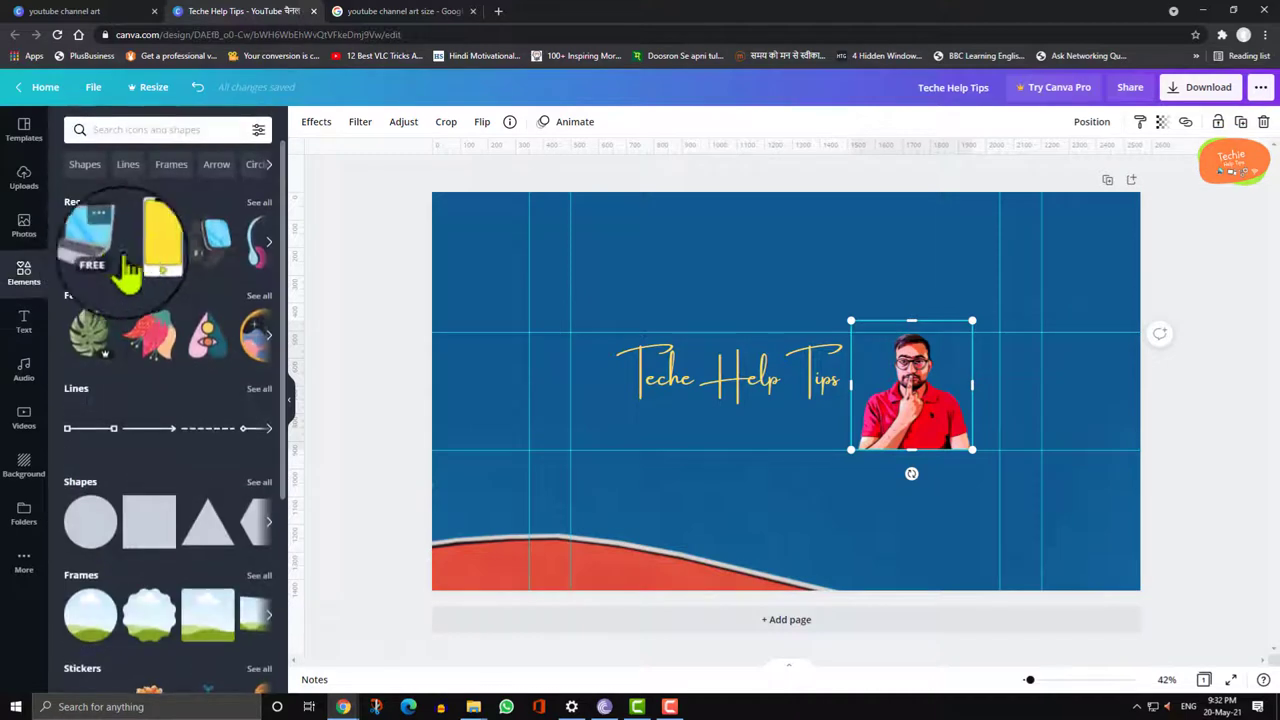
{"action": "left_click", "coordinate": [124, 128]}
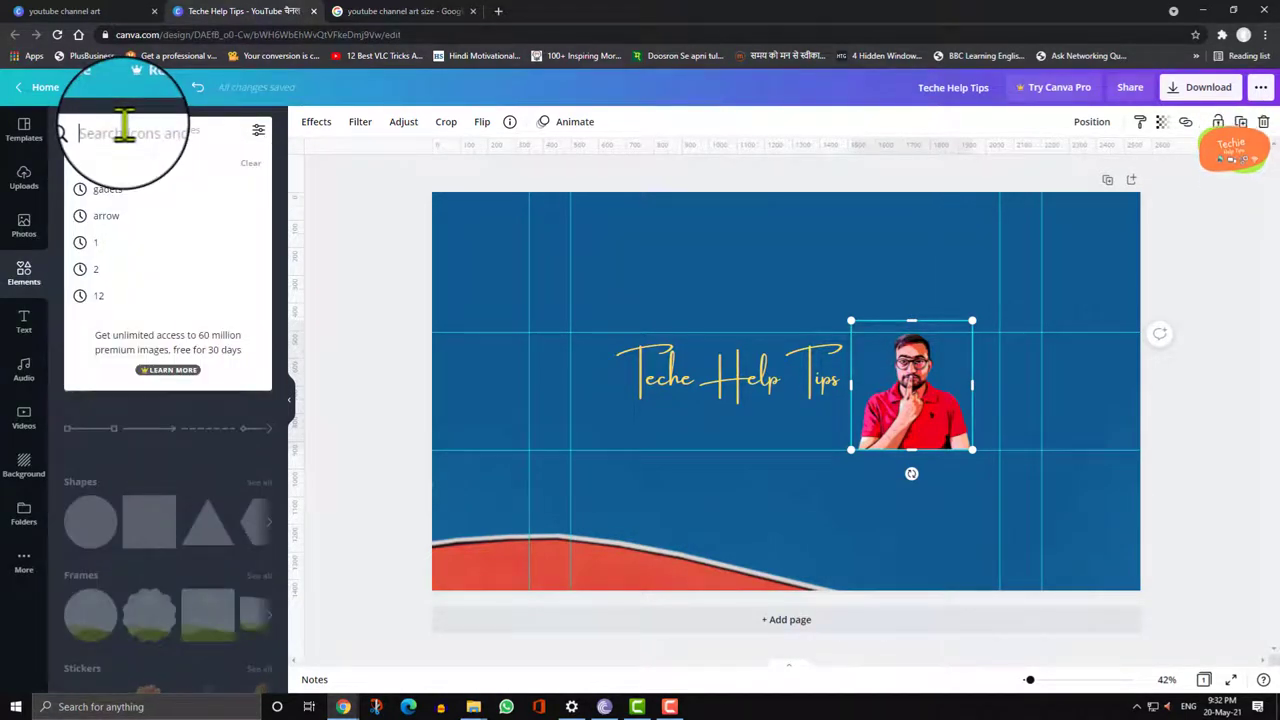
{"action": "left_click", "coordinate": [110, 190]}
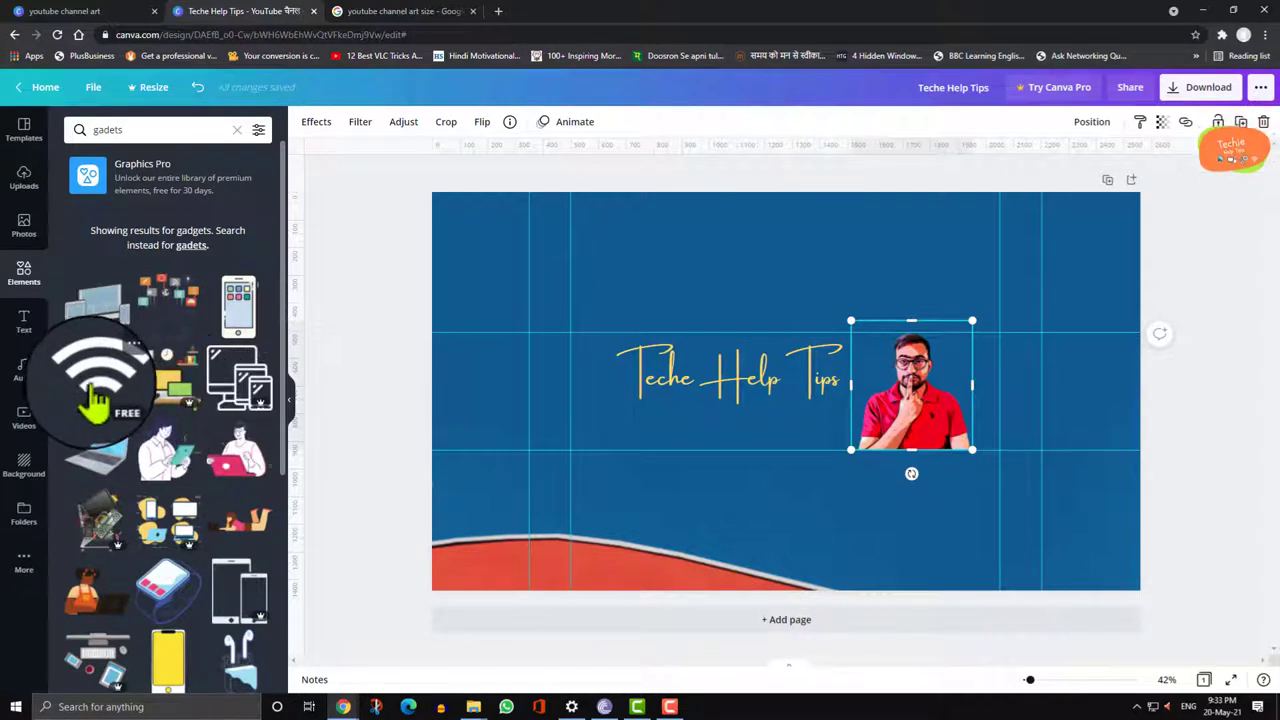
{"action": "left_click", "coordinate": [236, 133]}
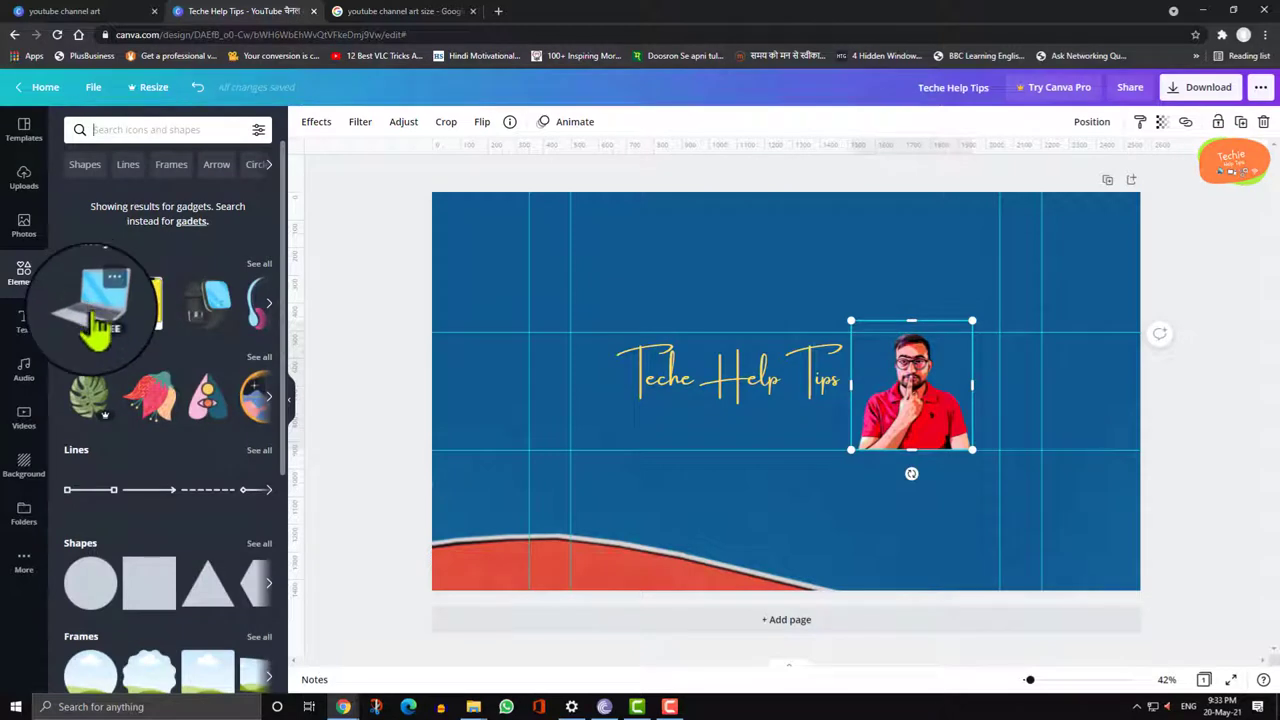
Add the recently used laptop, yellow phone, smartwatch and headphones graphics to the page.
{"action": "left_click", "coordinate": [92, 316]}
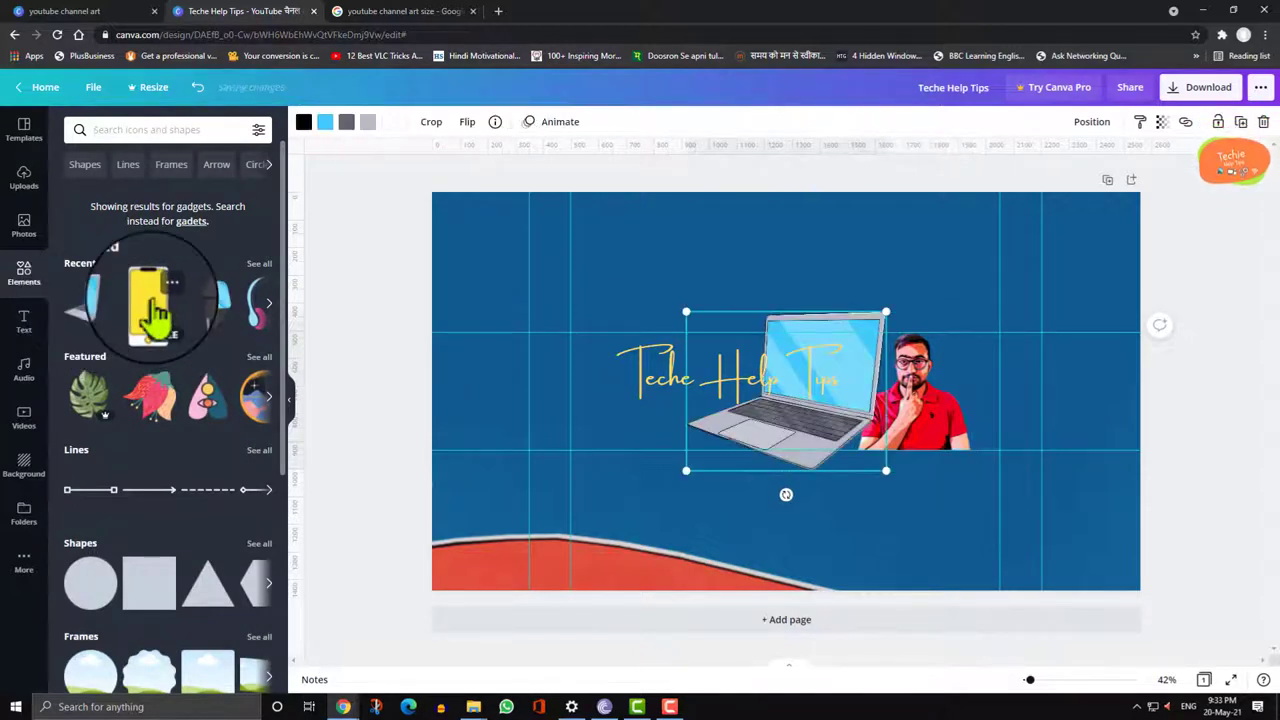
{"action": "left_click", "coordinate": [149, 316]}
{"action": "left_click", "coordinate": [215, 312]}
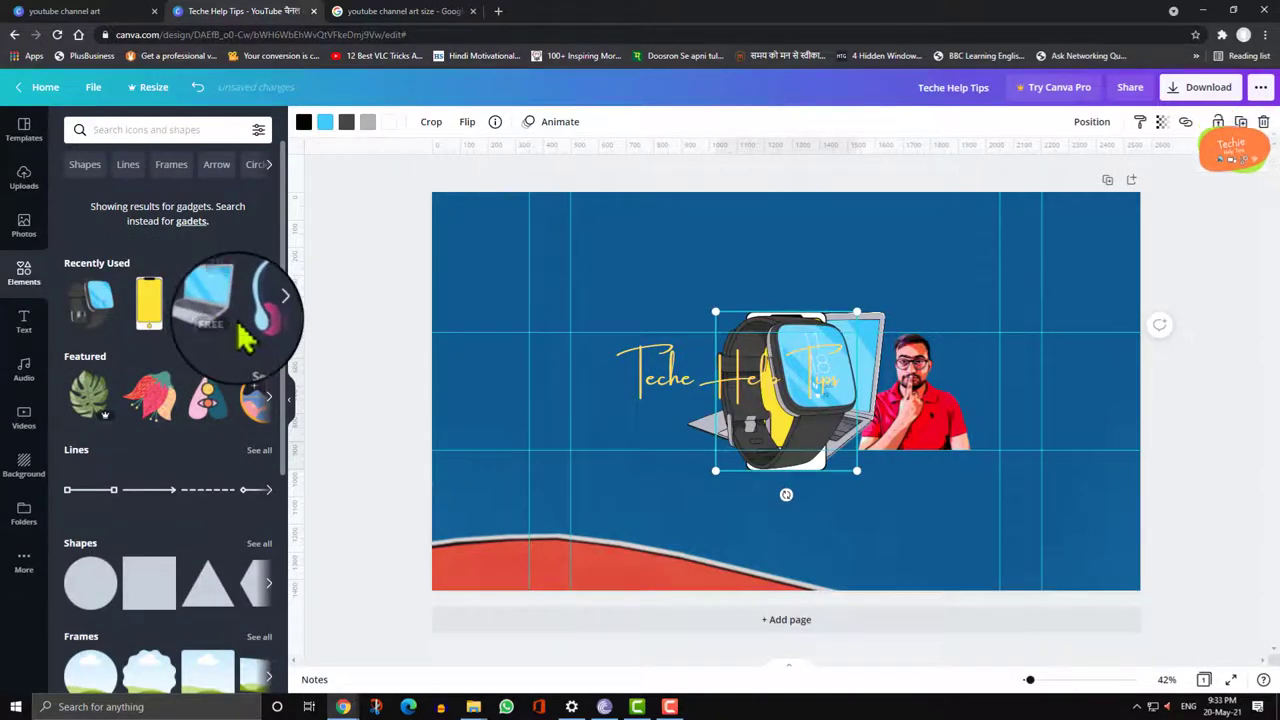
{"action": "left_click", "coordinate": [90, 303]}
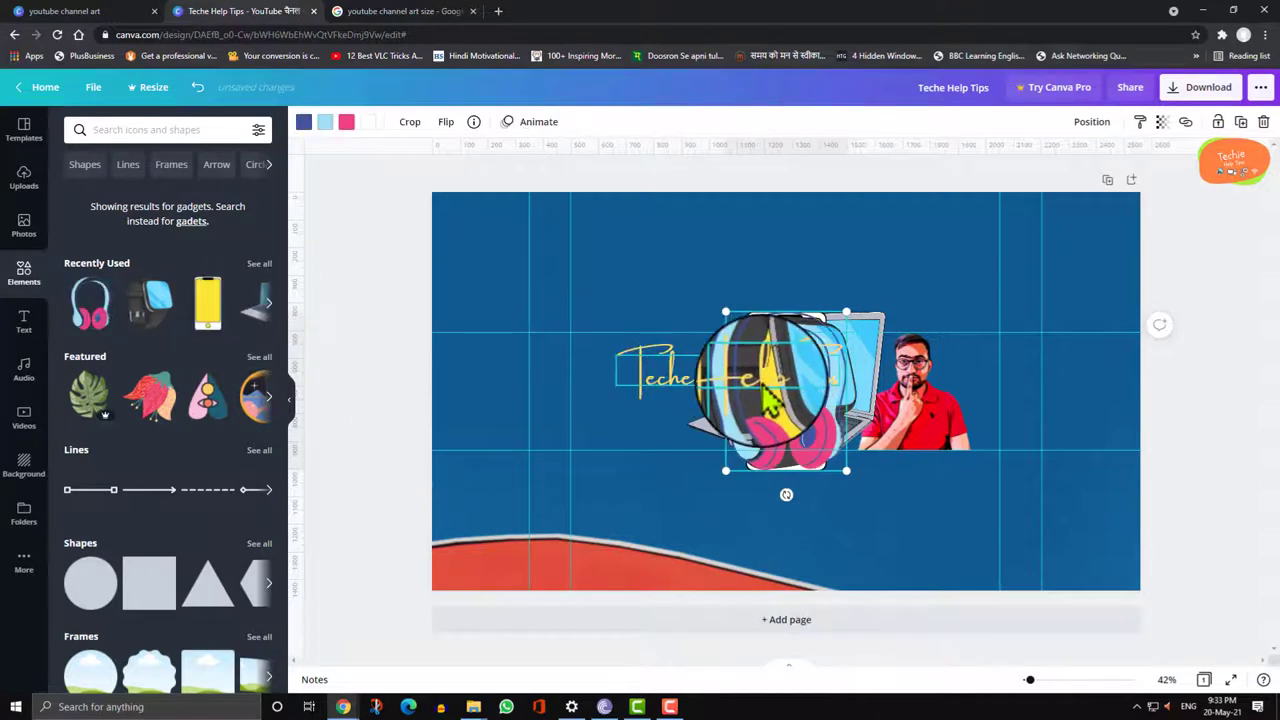
Shrink the headphones and smartwatch graphics and move them out of the way, below the safe area.
{"action": "left_click_drag", "start_coordinate": [823, 440], "coordinate": [935, 497]}
{"action": "left_click", "coordinate": [813, 435]}
{"action": "left_click", "coordinate": [813, 435]}
{"action": "left_click_drag", "start_coordinate": [852, 480], "coordinate": [849, 514]}
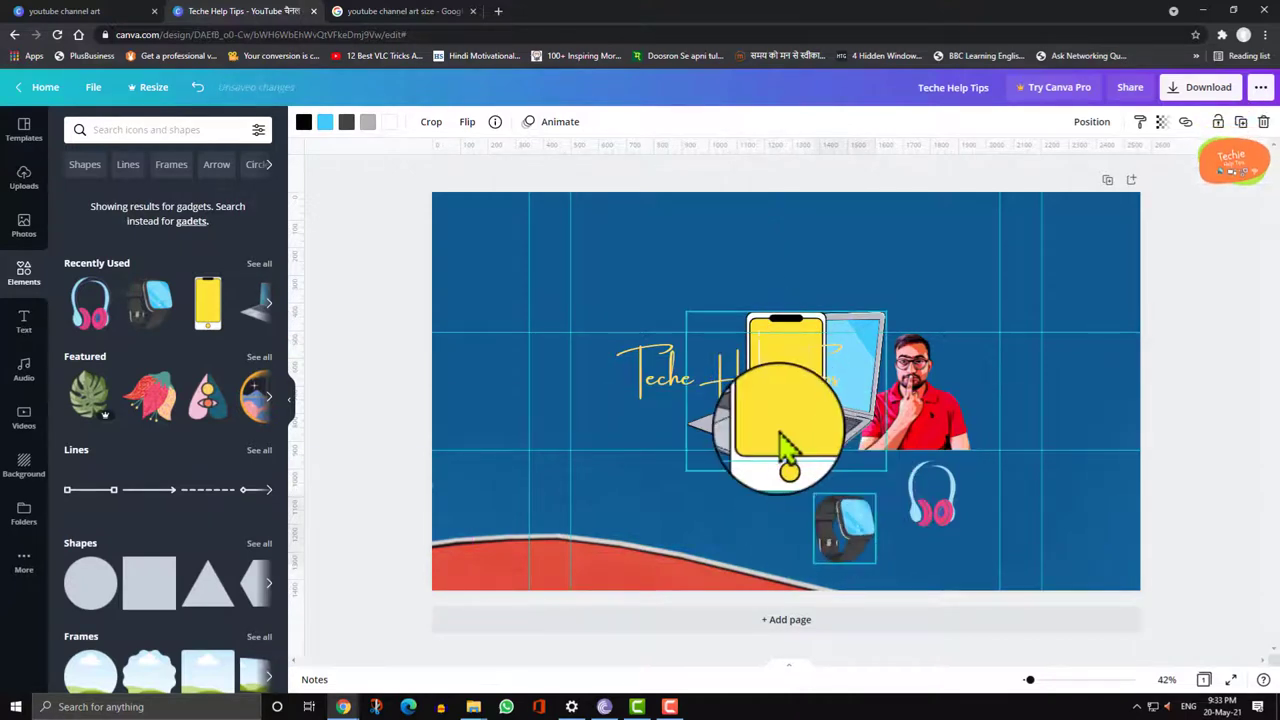
Shrink the phone and laptop graphics and set them below the safe area, beside the smartwatch.
{"action": "left_click", "coordinate": [808, 457]}
{"action": "left_click_drag", "start_coordinate": [808, 457], "coordinate": [651, 508]}
{"action": "left_click_drag", "start_coordinate": [680, 565], "coordinate": [651, 520]}
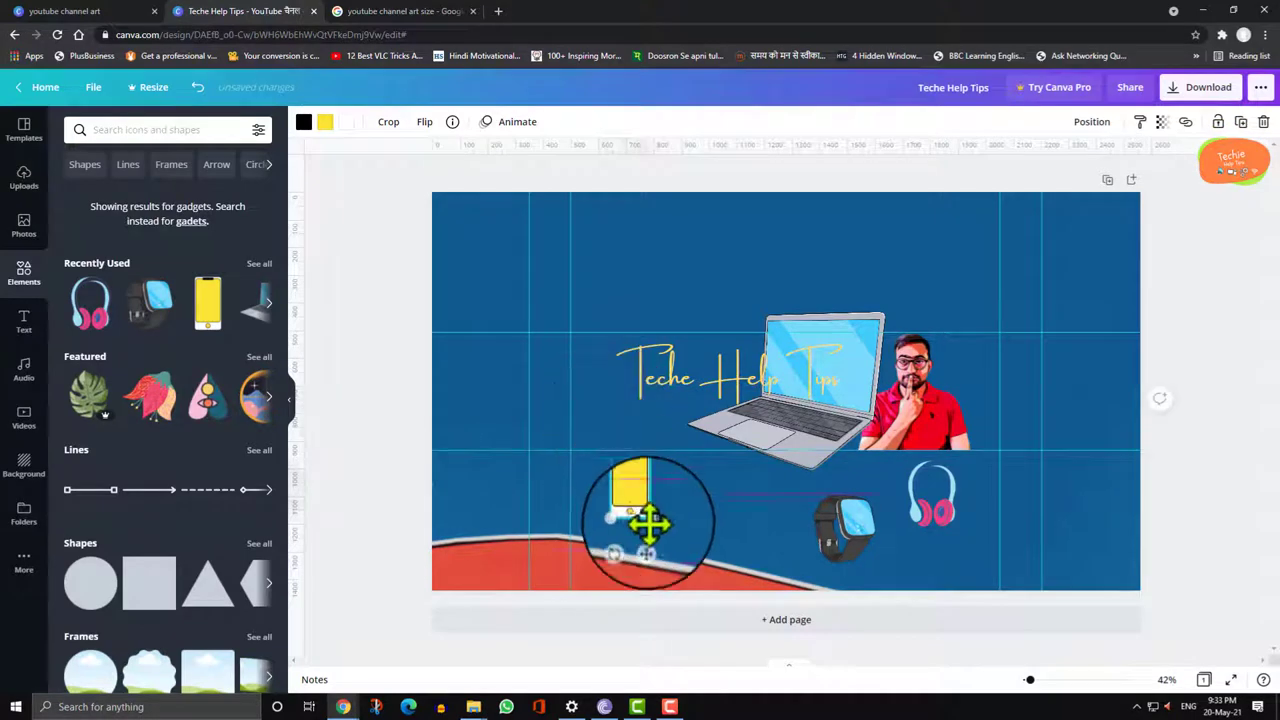
{"action": "left_click", "coordinate": [828, 443]}
{"action": "left_click_drag", "start_coordinate": [888, 465], "coordinate": [753, 518]}
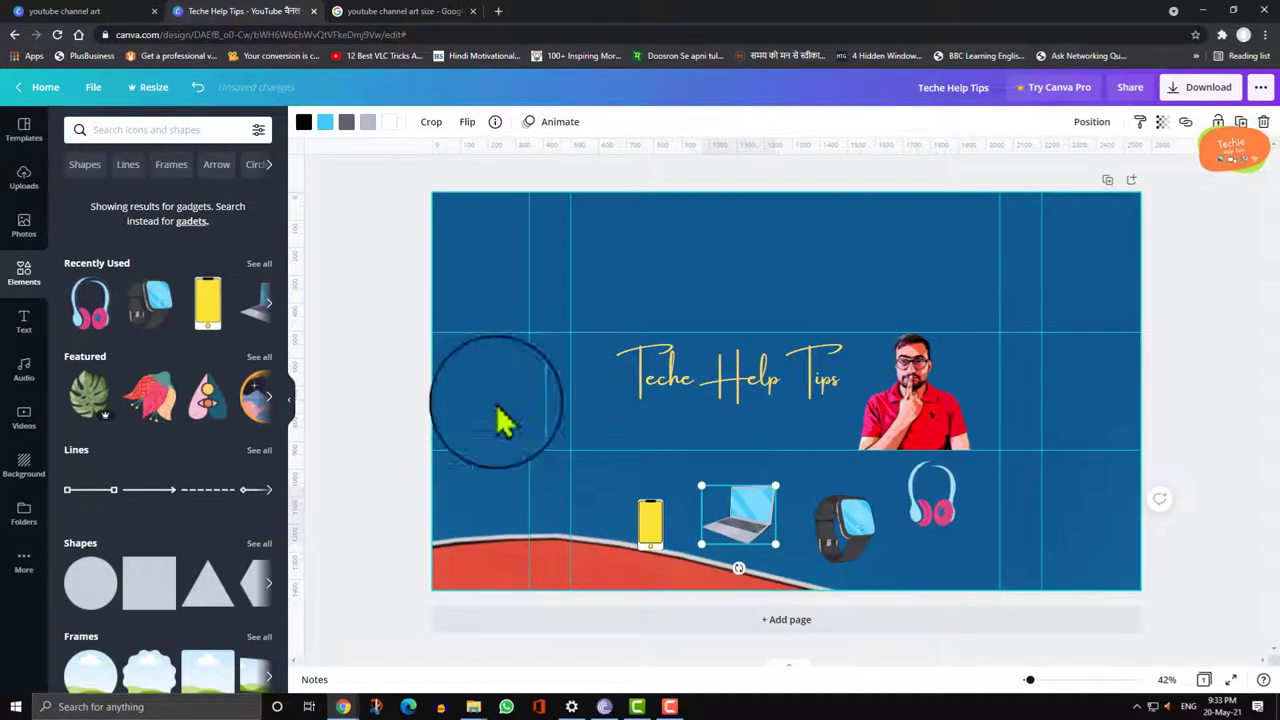
Add the recently used computer mouse graphic, shrink it and place it under the word "Teche" in the safe area.
{"action": "left_click", "coordinate": [259, 268]}
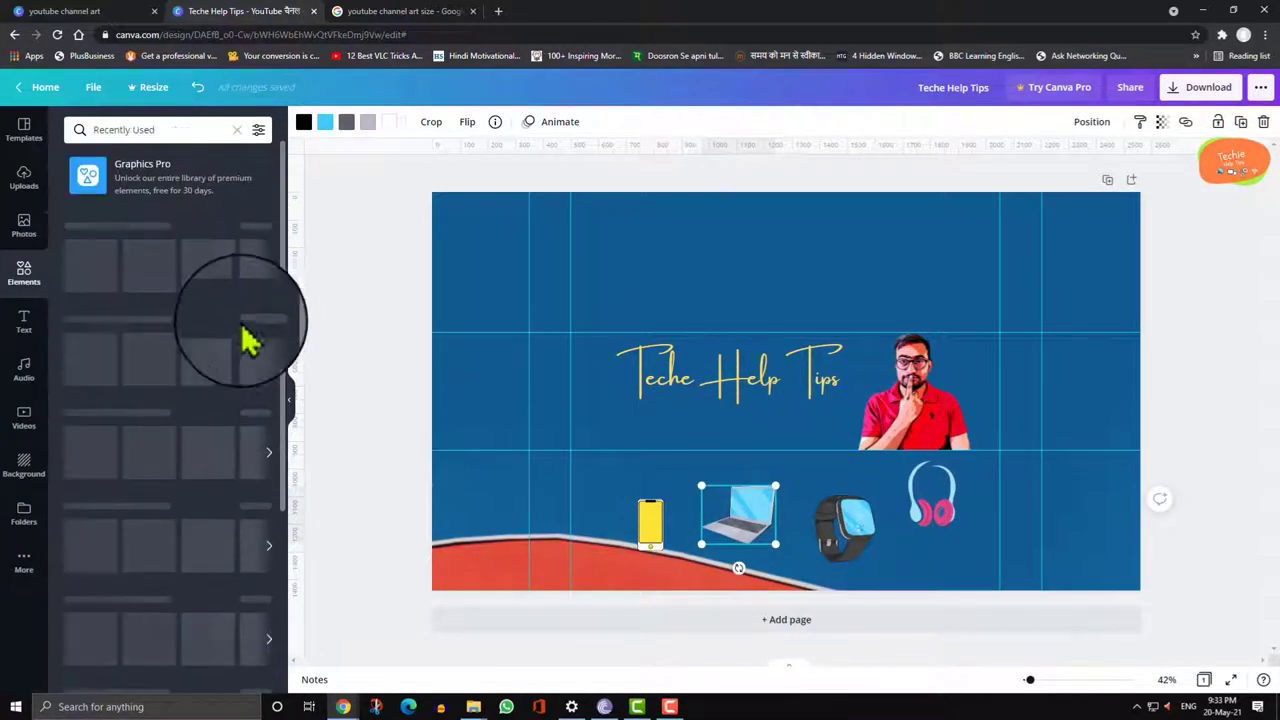
{"action": "left_click_drag", "start_coordinate": [236, 390], "coordinate": [790, 430]}
{"action": "left_click_drag", "start_coordinate": [677, 484], "coordinate": [655, 458]}
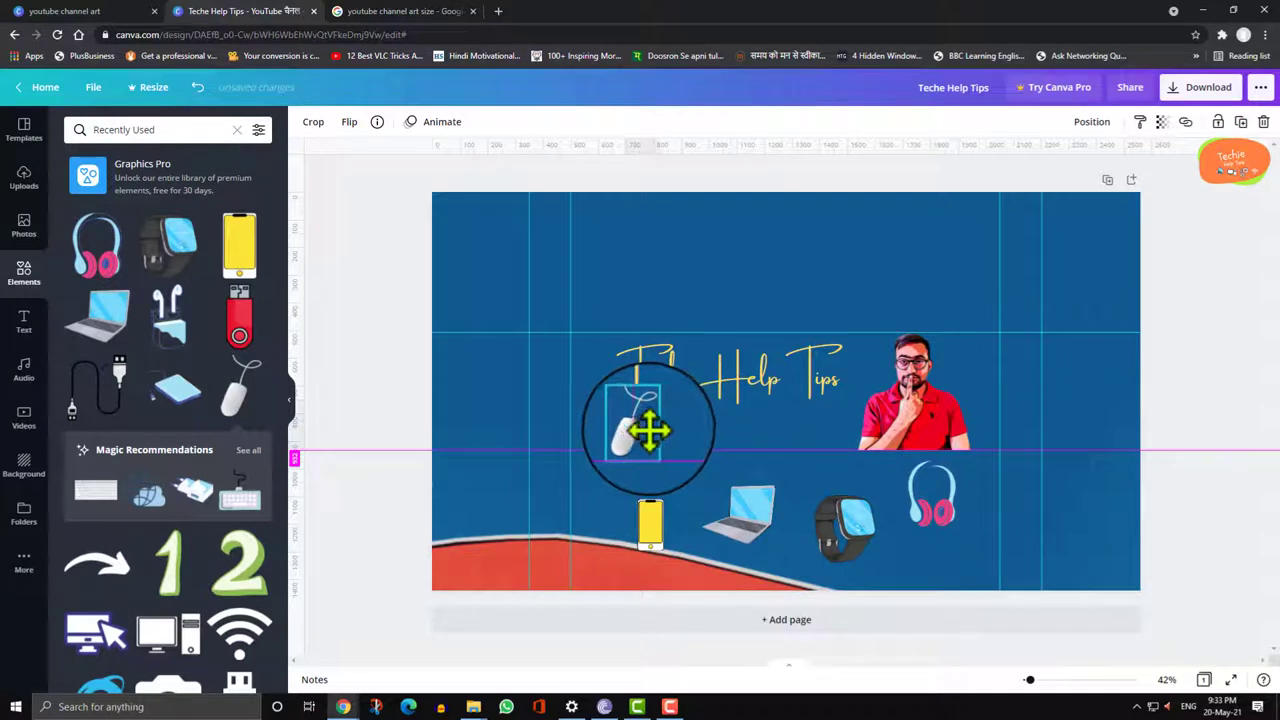
{"action": "left_click_drag", "start_coordinate": [650, 430], "coordinate": [700, 430]}
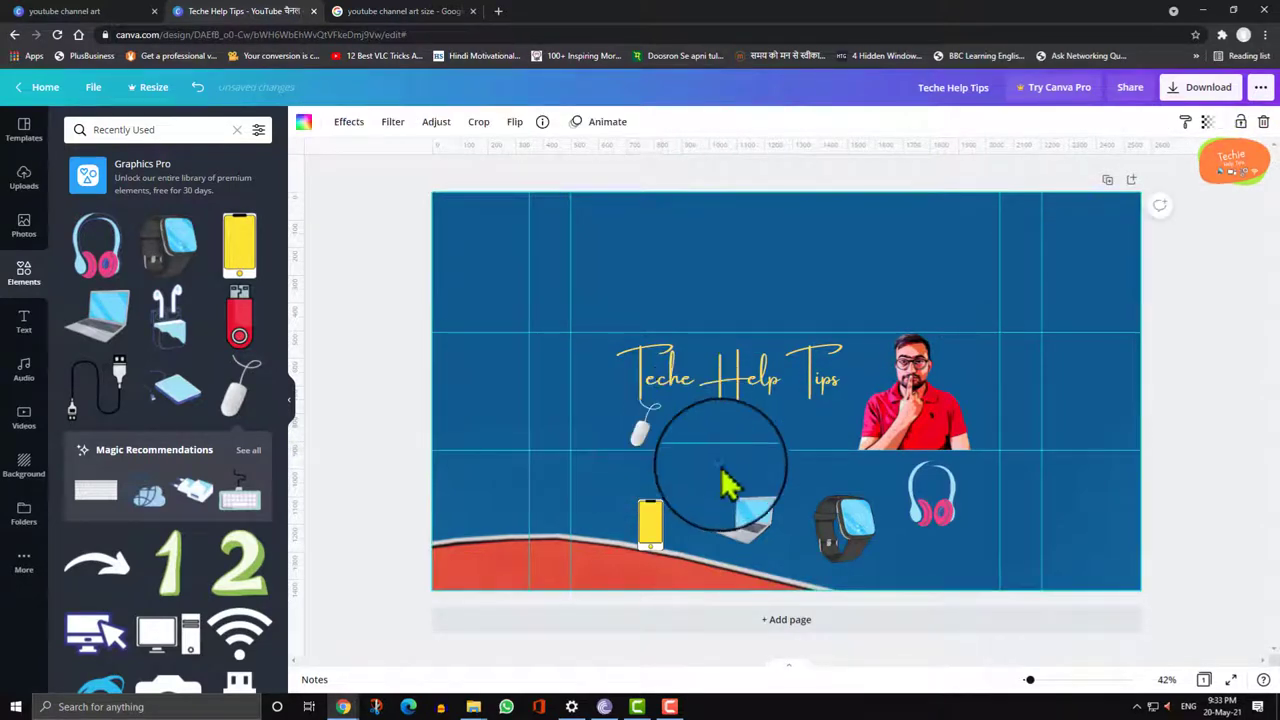
Shrink the phone and laptop further and line them up beside the mouse under the channel name.
{"action": "left_click_drag", "start_coordinate": [727, 485], "coordinate": [743, 525]}
{"action": "left_click", "coordinate": [652, 545]}
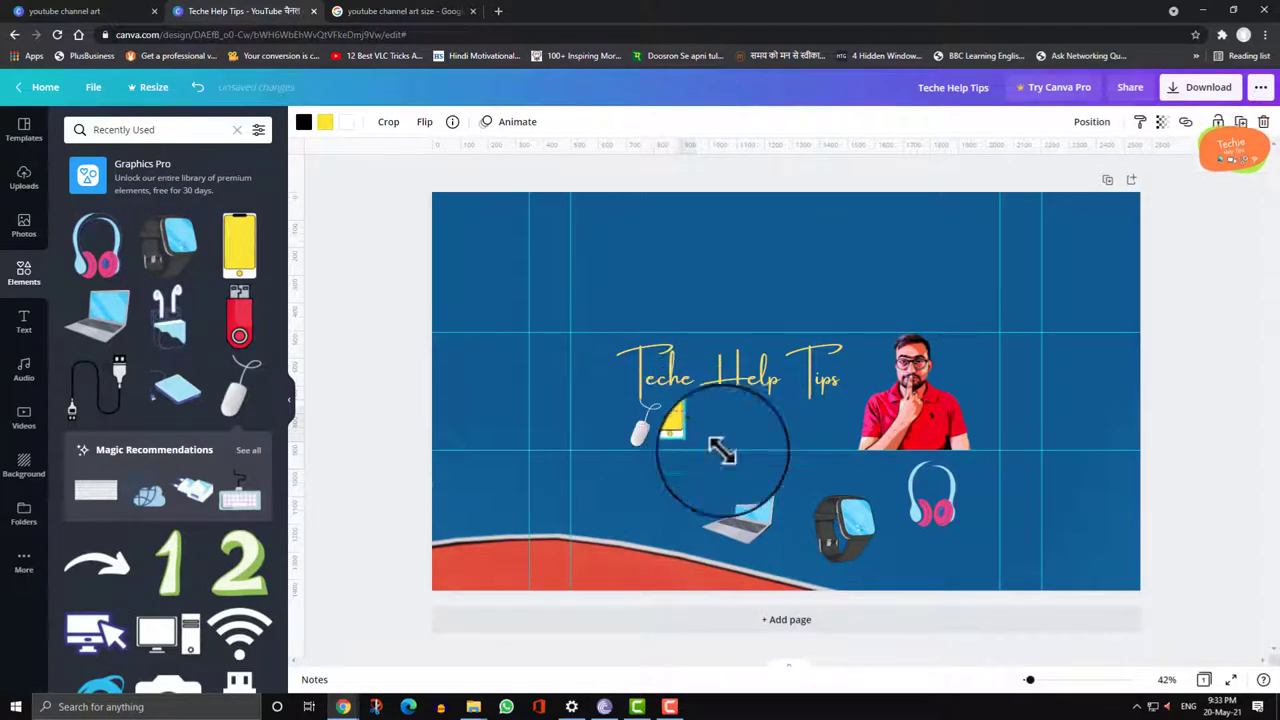
{"action": "left_click", "coordinate": [740, 515]}
{"action": "mouse_move", "coordinate": [751, 541]}
{"action": "left_mouse_down"}
{"action": "mouse_move", "coordinate": [730, 515]}
{"action": "mouse_move", "coordinate": [742, 493]}
{"action": "mouse_move", "coordinate": [737, 520]}
{"action": "left_mouse_up"}
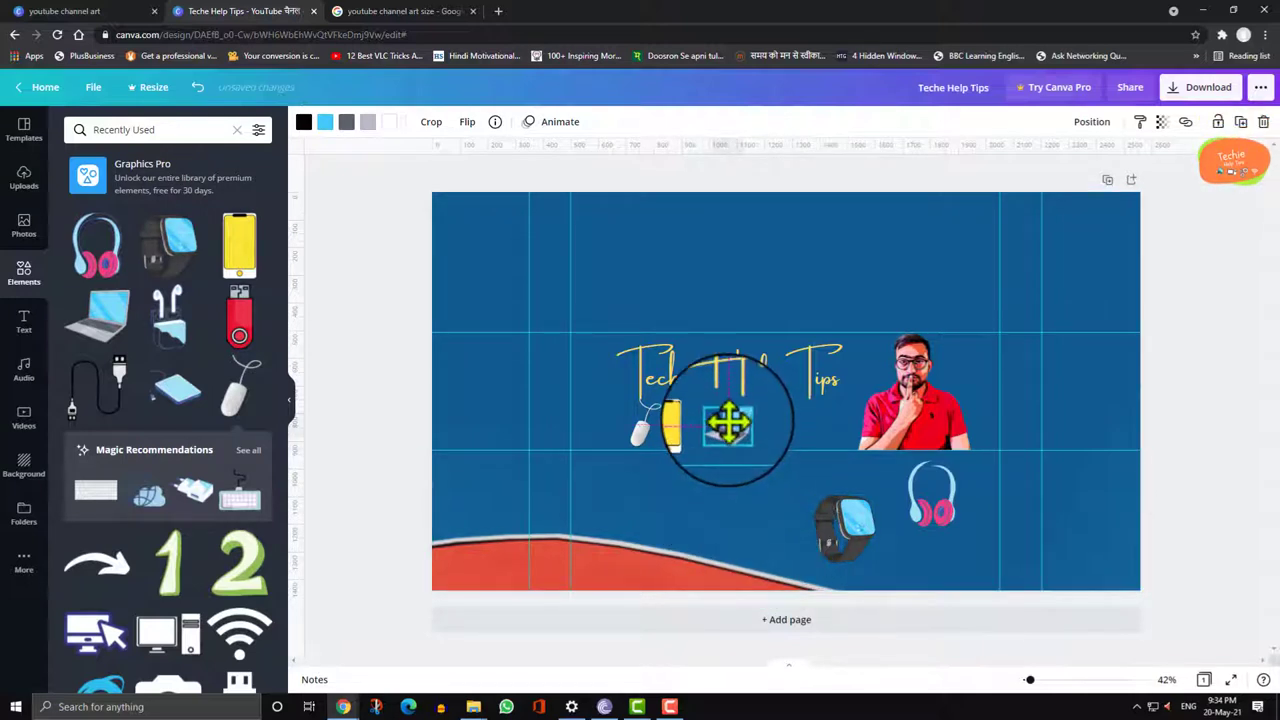
Shrink the smartwatch and headphones into the row under the channel name and even out the spacing of the gadgets.
{"action": "left_click_drag", "start_coordinate": [900, 545], "coordinate": [836, 516]}
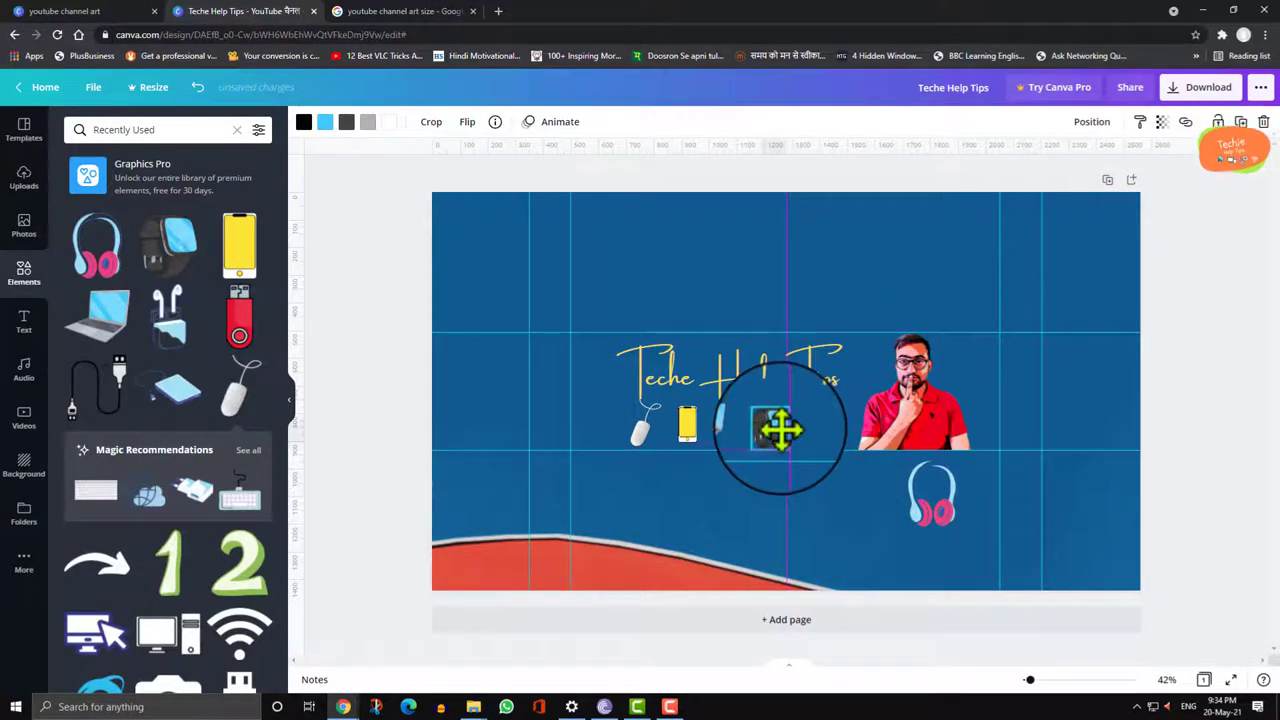
{"action": "left_click", "coordinate": [929, 509]}
{"action": "left_click_drag", "start_coordinate": [971, 557], "coordinate": [738, 428]}
{"action": "left_click", "coordinate": [784, 438]}
{"action": "left_click", "coordinate": [745, 432]}
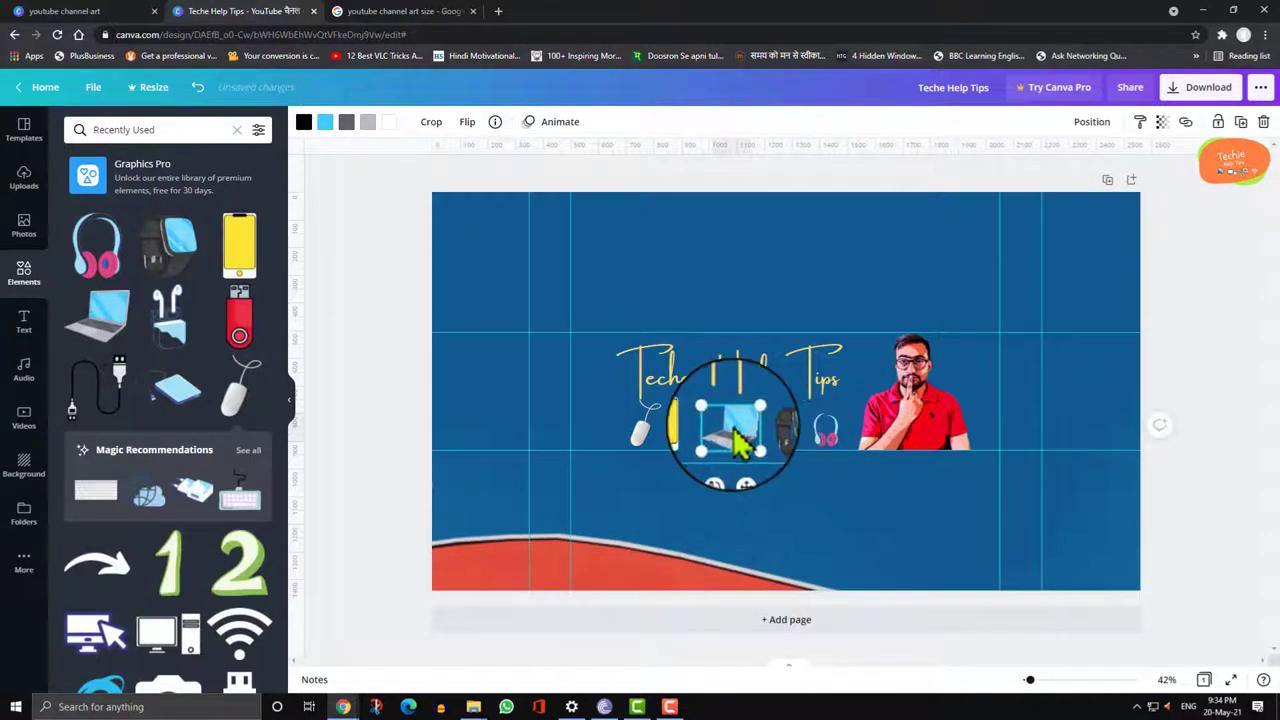
{"action": "left_click", "coordinate": [684, 420]}
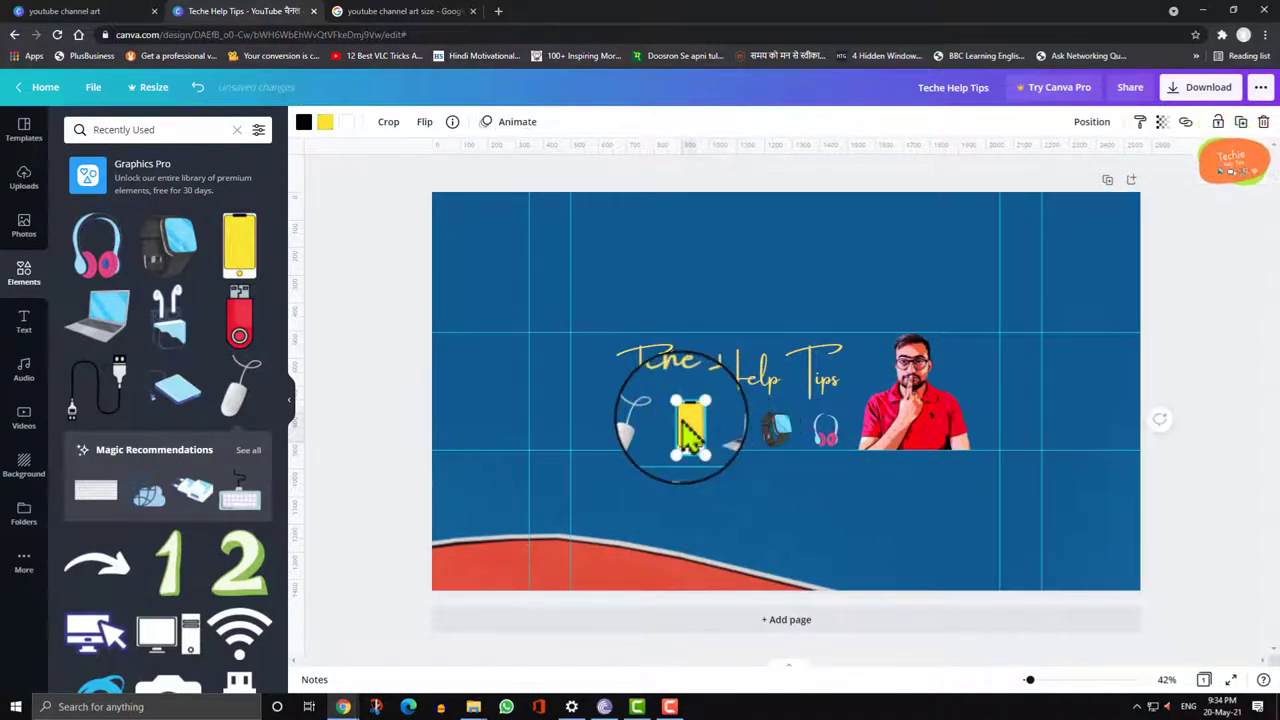
Recolour the smartwatch graphic, changing its light blue screen to pink and its black part to yellow.
{"action": "left_click", "coordinate": [792, 448]}
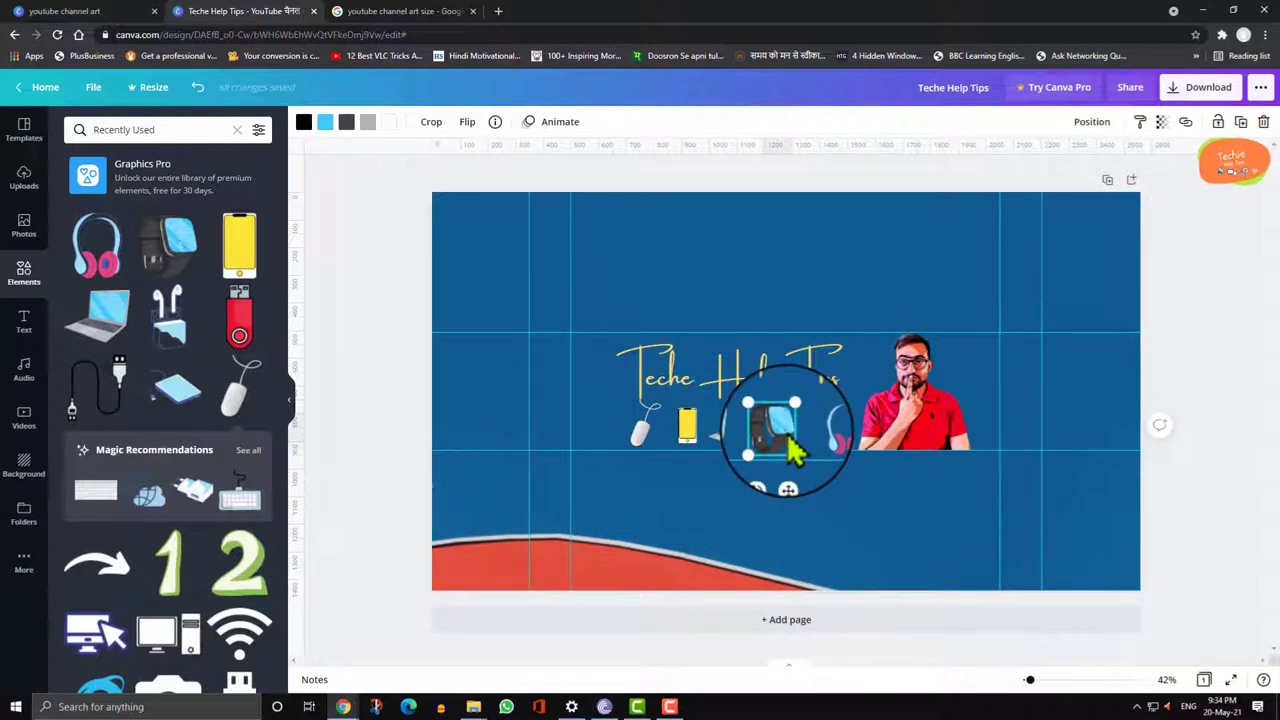
{"action": "left_click", "coordinate": [328, 135]}
{"action": "left_click", "coordinate": [221, 227]}
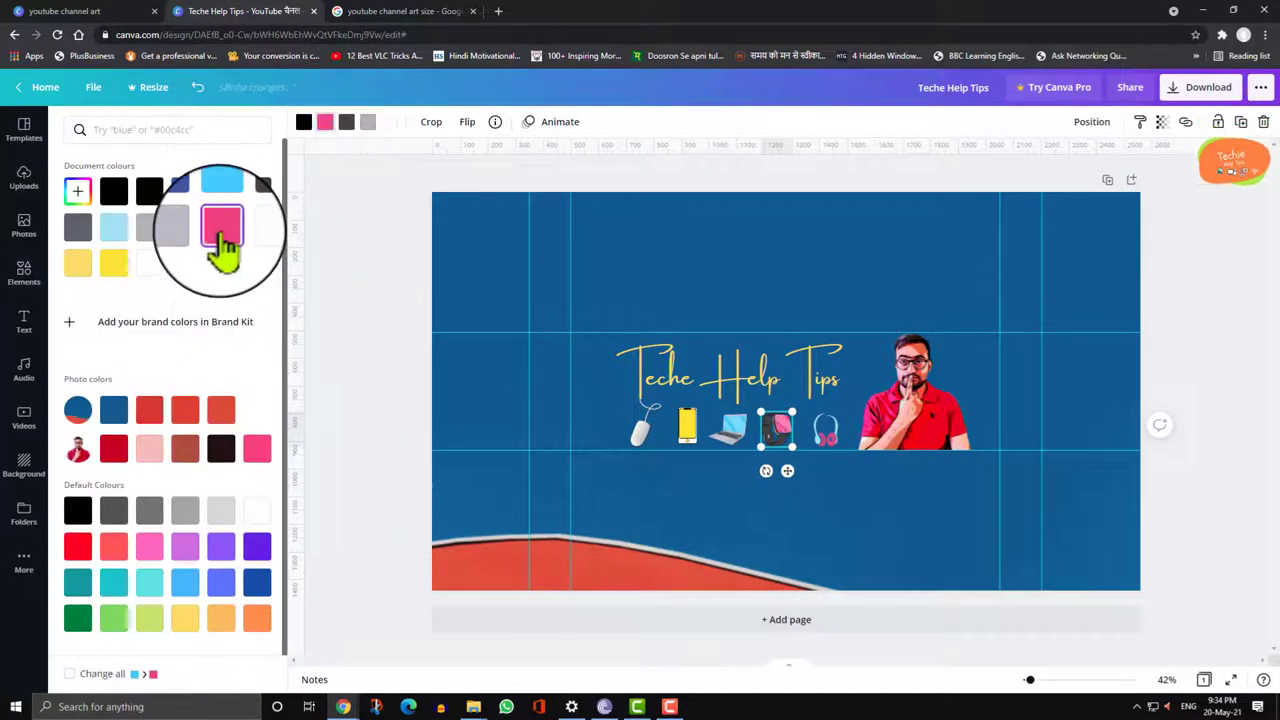
{"action": "left_click", "coordinate": [304, 121]}
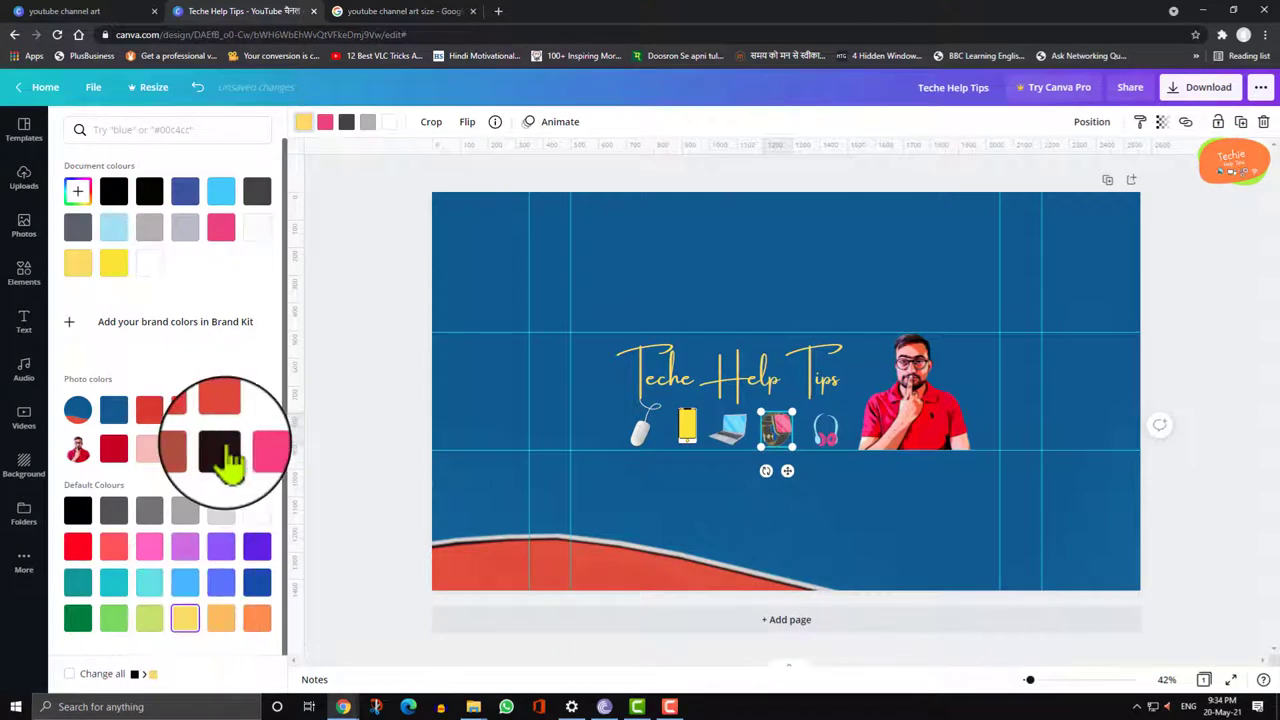
{"action": "key", "text": "Escape"}
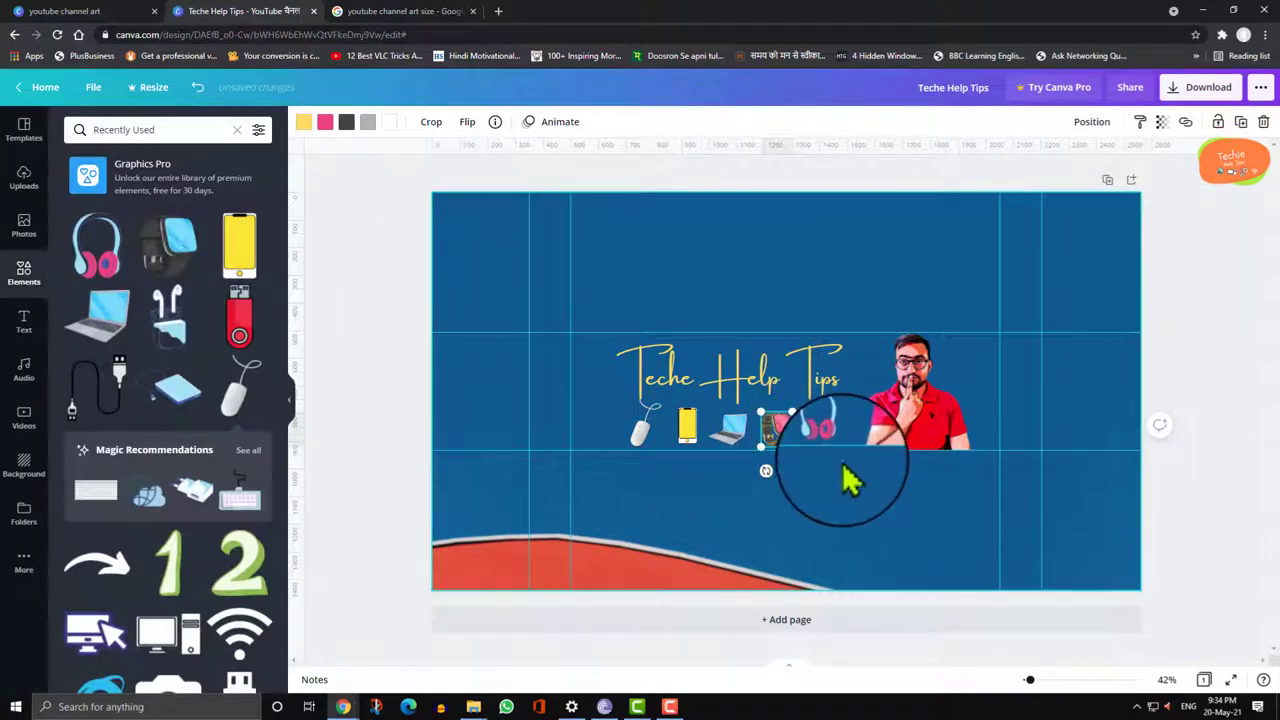
Change the phone graphic's yellow screen to the pink from the photo colours.
{"action": "left_click", "coordinate": [828, 438]}
{"action": "left_click", "coordinate": [684, 424]}
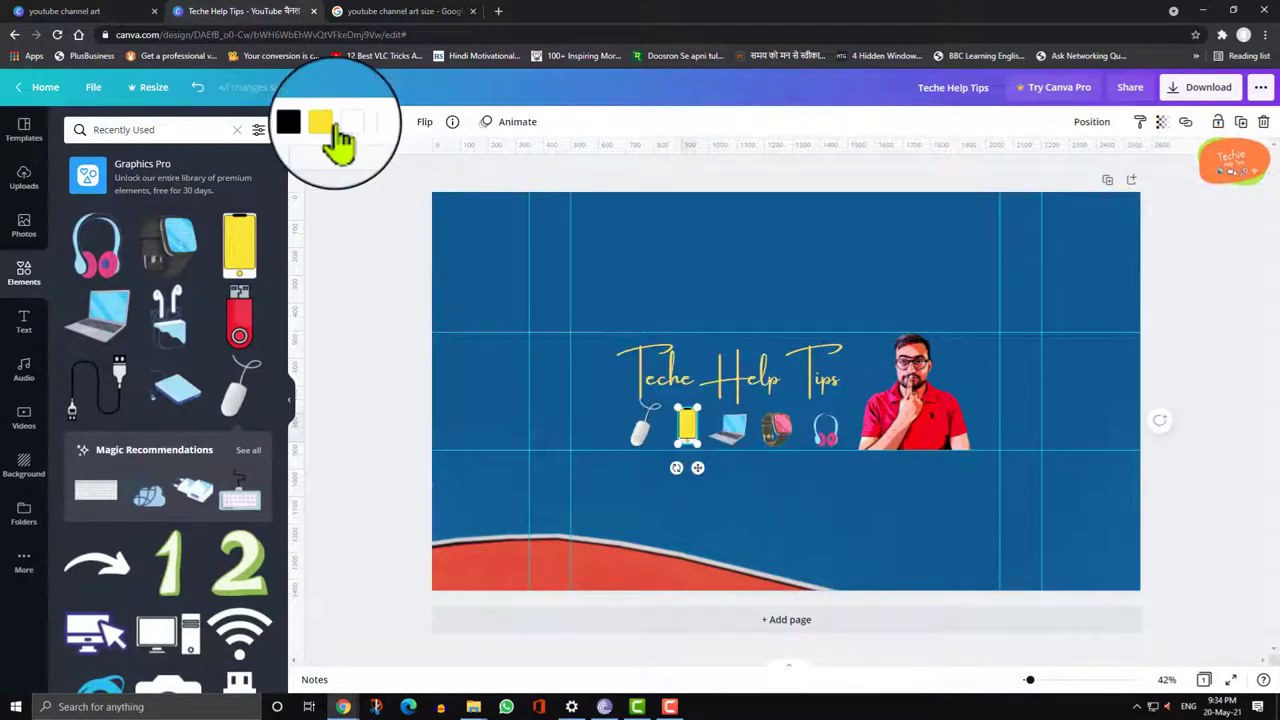
{"action": "left_click", "coordinate": [325, 121]}
{"action": "left_click", "coordinate": [257, 450]}
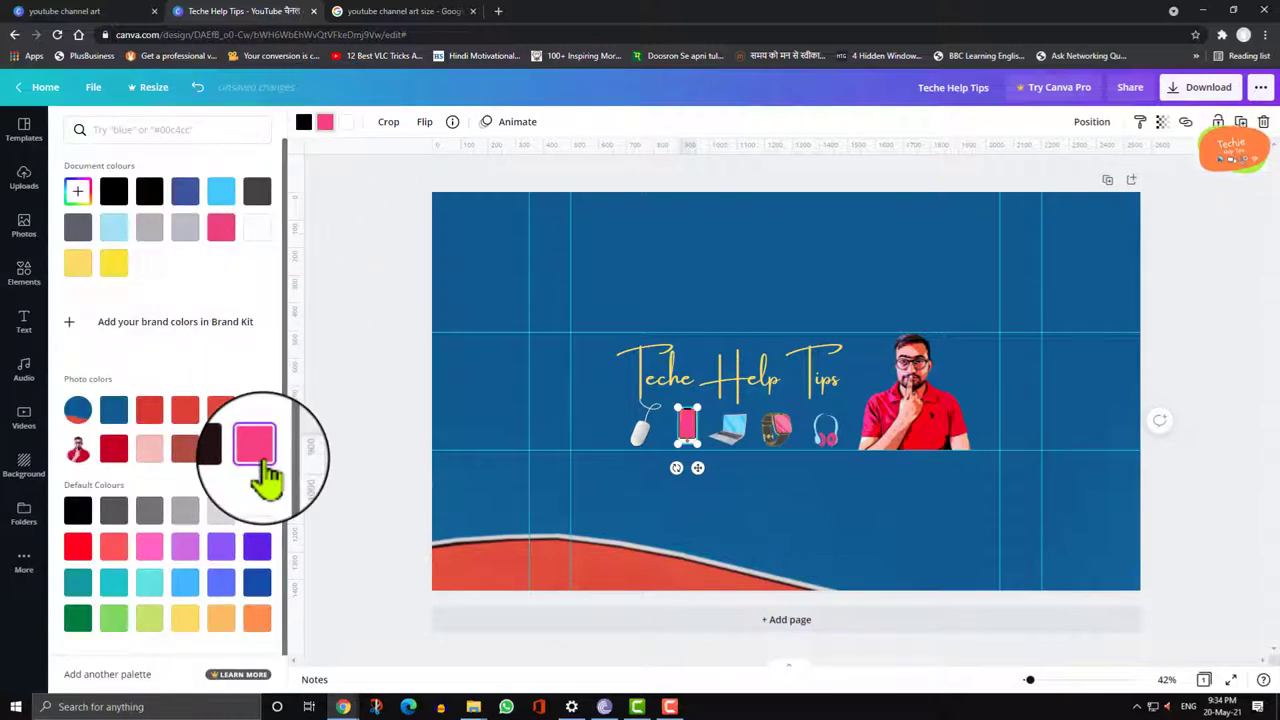
{"action": "key", "text": "Escape"}
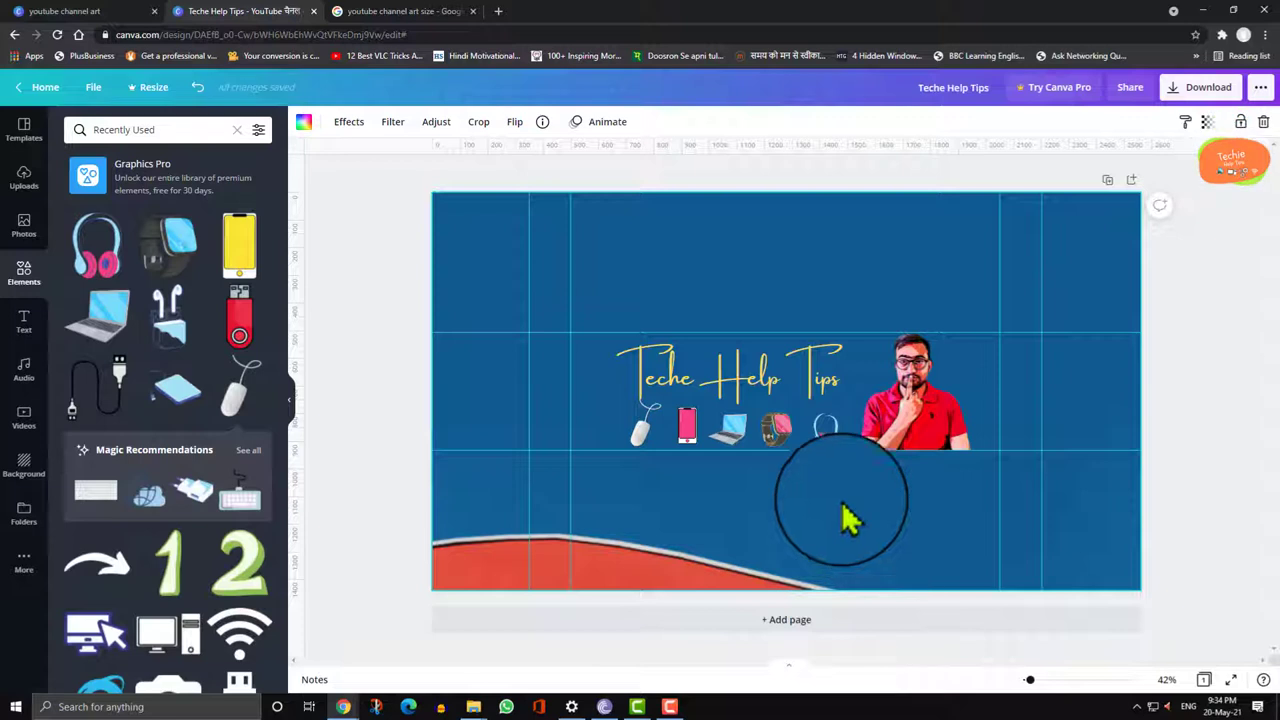
Enlarge the "Teche Help Tips" text to size 74, keep it above the gadget row, and deselect it.
{"action": "left_click", "coordinate": [732, 385]}
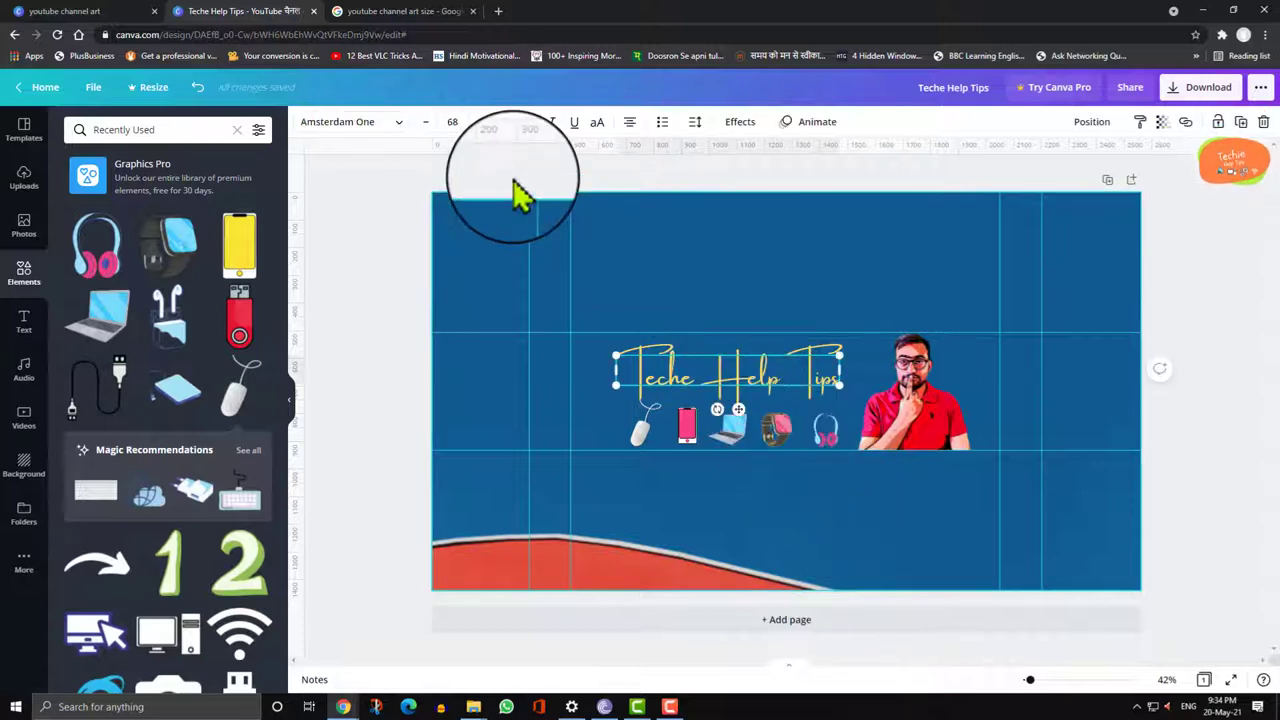
{"action": "left_click", "coordinate": [479, 121]}
{"action": "left_click", "coordinate": [479, 121]}
{"action": "left_click", "coordinate": [479, 121]}
{"action": "left_click", "coordinate": [479, 121]}
{"action": "left_click", "coordinate": [479, 121]}
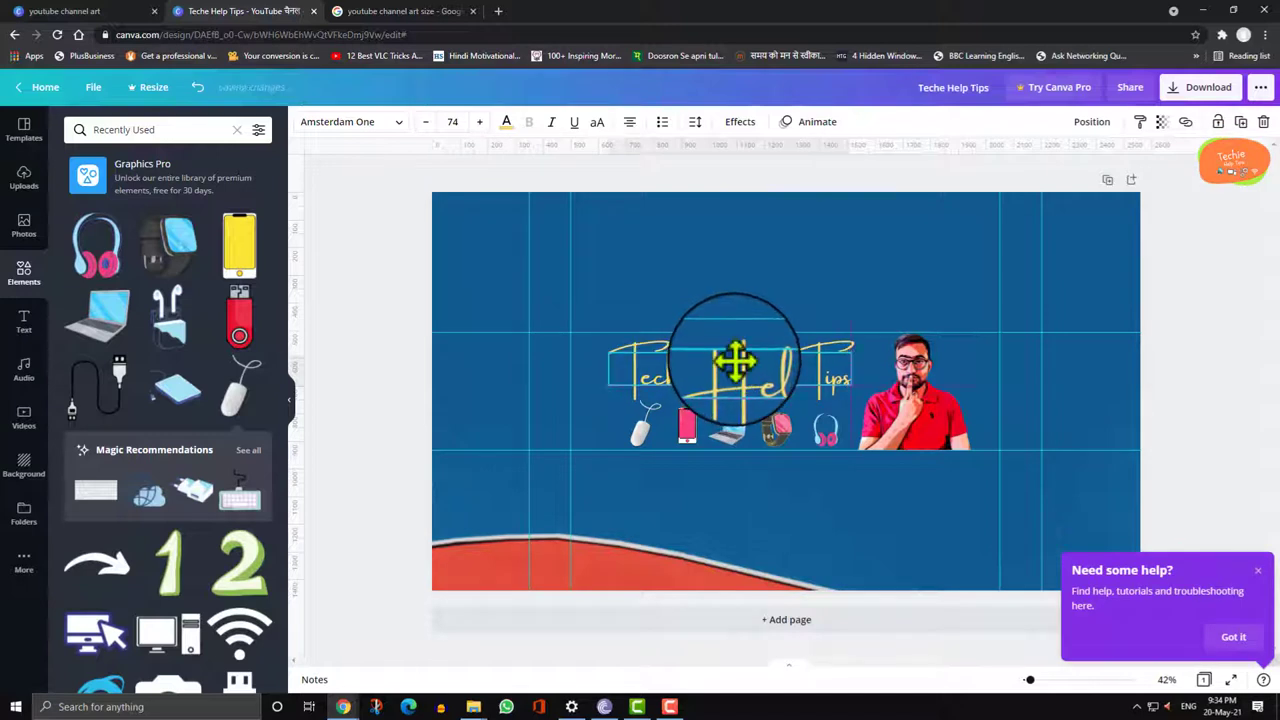
{"action": "left_click", "coordinate": [845, 540]}
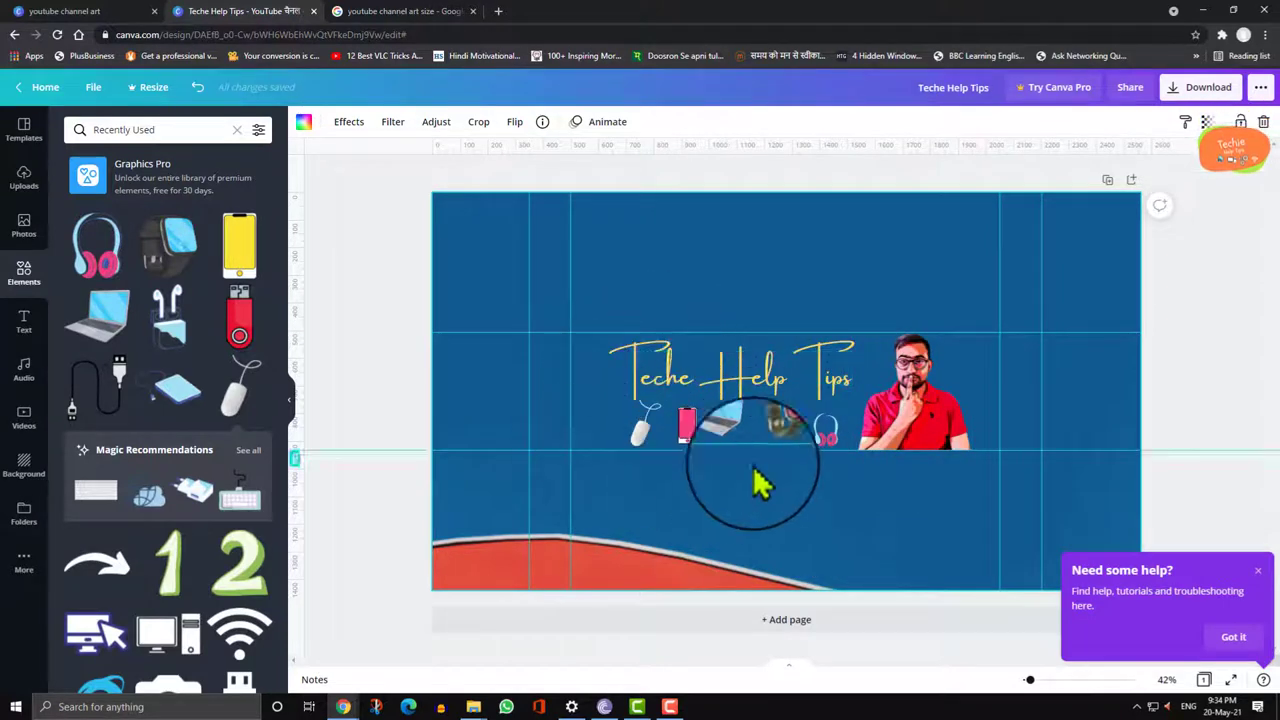
{"action": "left_click", "coordinate": [875, 415]}
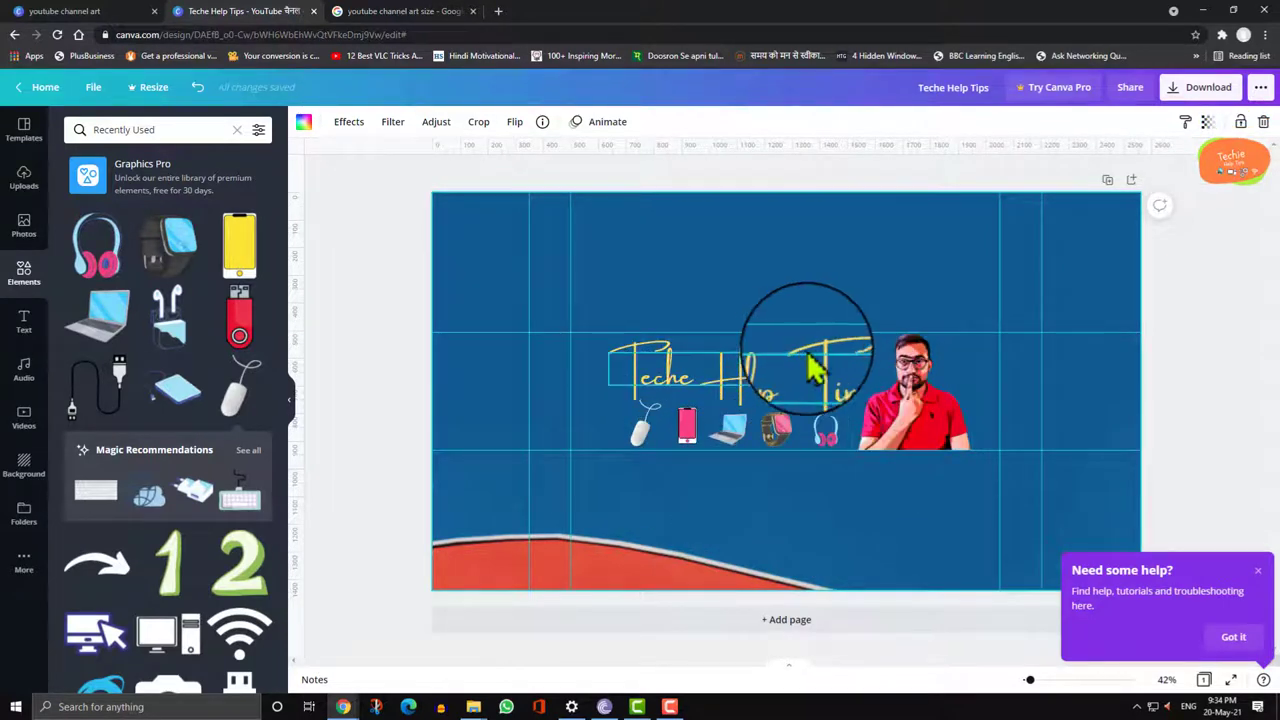
Open the Techie Help Tips YouTube channel in a new browser tab and examine its existing channel art.
{"action": "left_click", "coordinate": [499, 15]}
{"action": "type", "text": "y"}
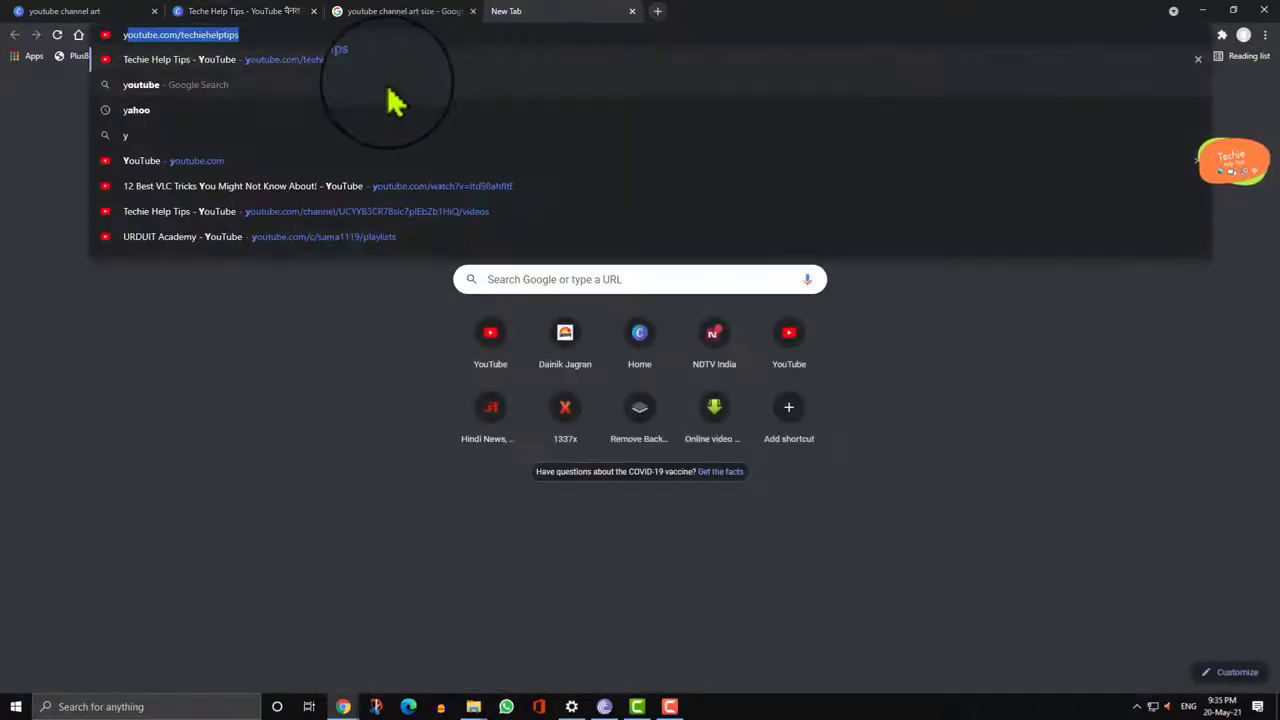
{"action": "left_click", "coordinate": [330, 66]}
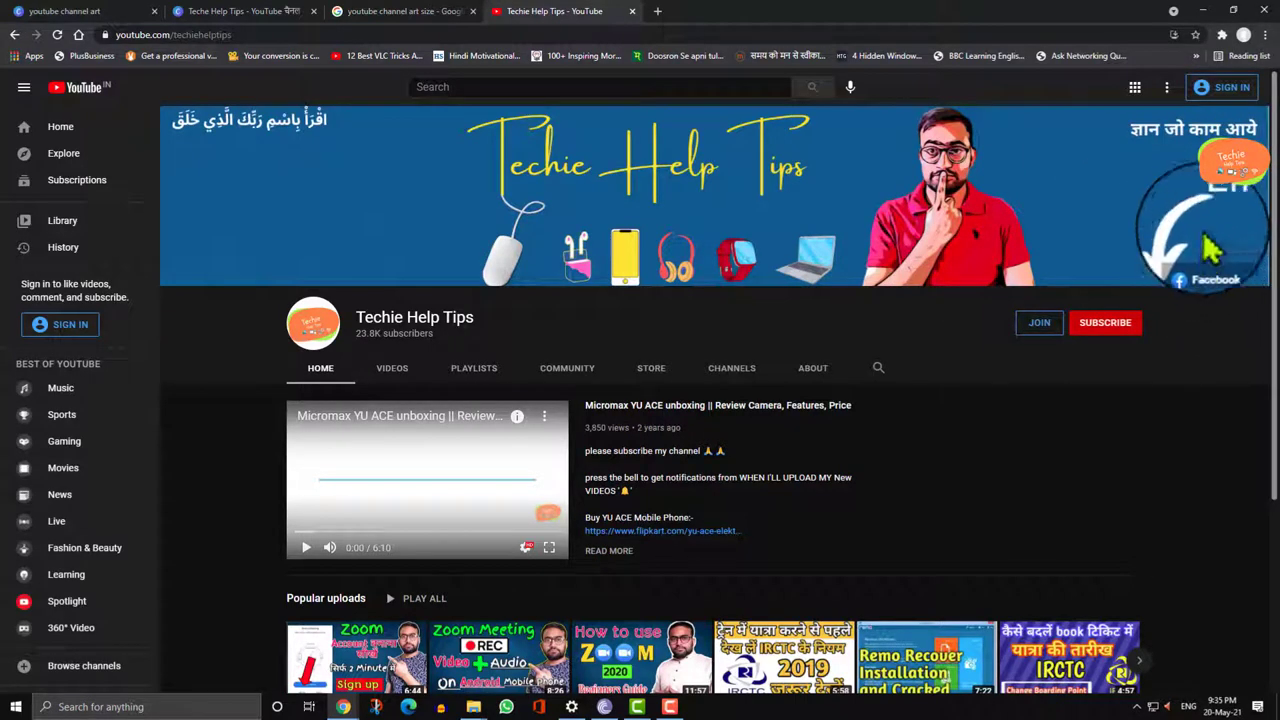
Return to the Canva design, search the elements for "arrow" and add the curved white arrow to the banner.
{"action": "left_click", "coordinate": [262, 12]}
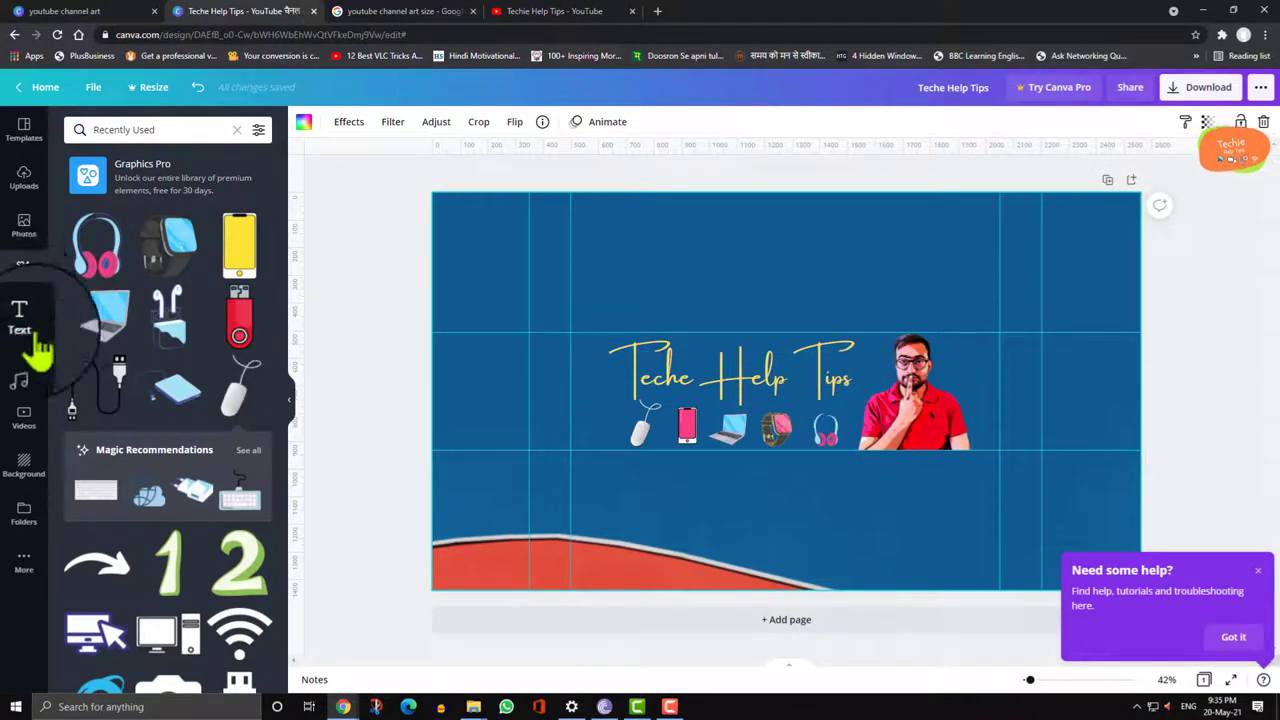
{"action": "scroll", "coordinate": [160, 400], "scroll_direction": "down", "scroll_amount": 2}
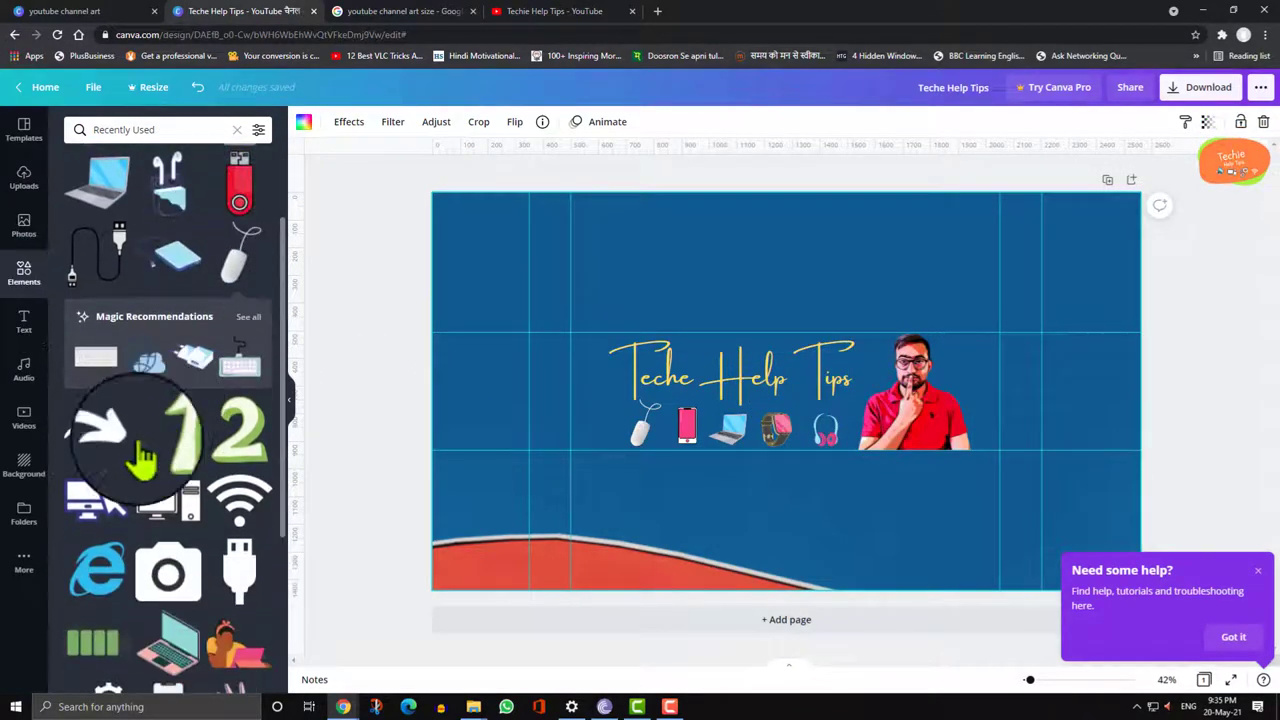
{"action": "left_click", "coordinate": [125, 130]}
{"action": "left_click", "coordinate": [237, 130]}
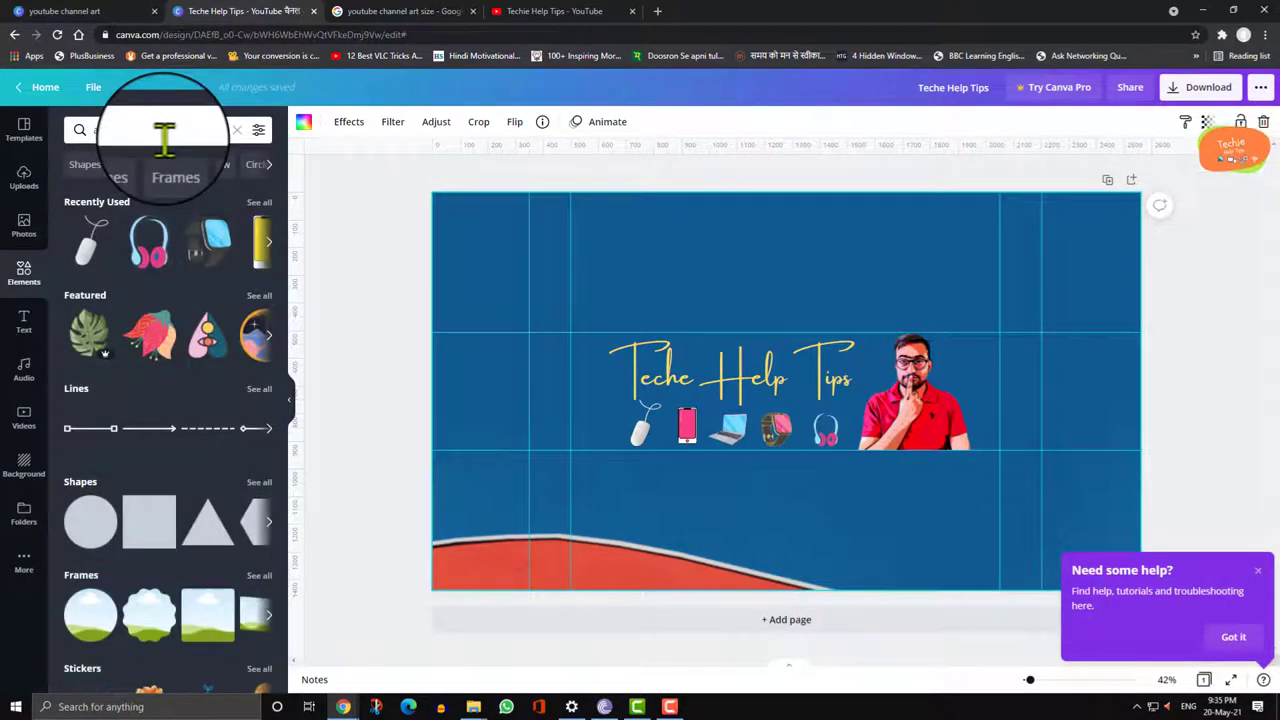
{"action": "type", "text": "arrow"}
{"action": "key", "text": "Return"}
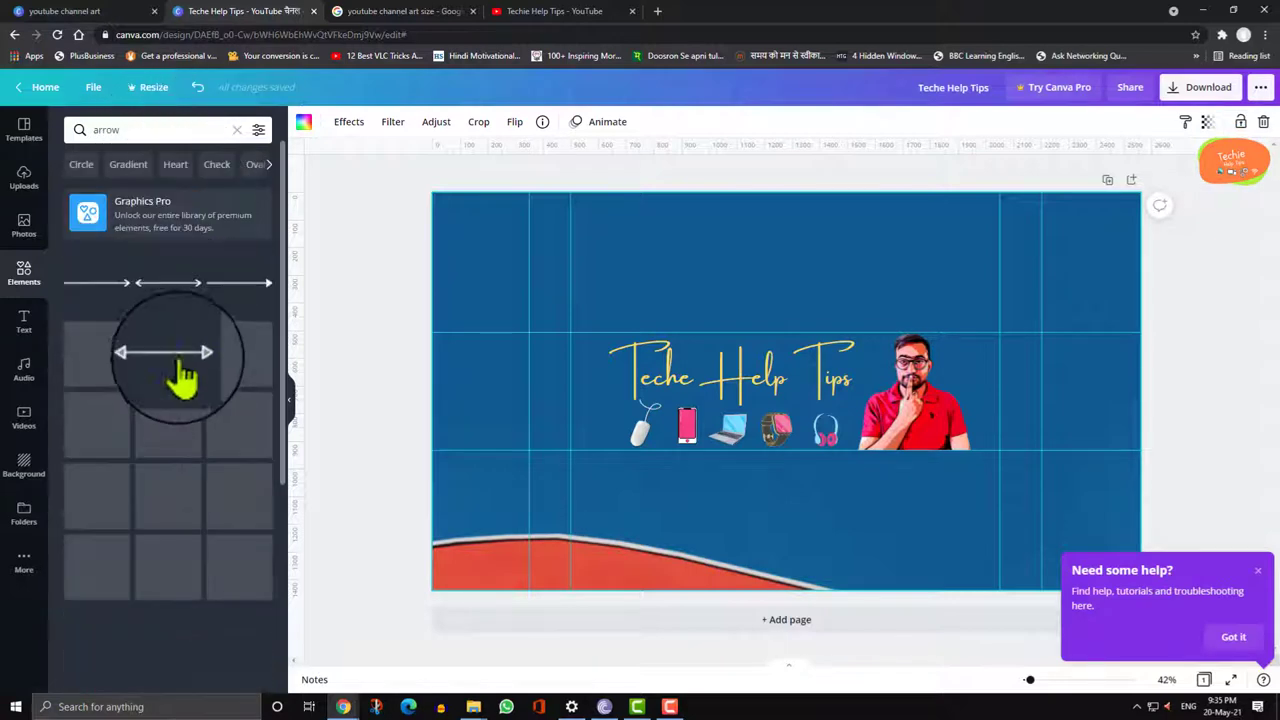
{"action": "scroll", "coordinate": [200, 465], "scroll_direction": "down", "scroll_amount": 3}
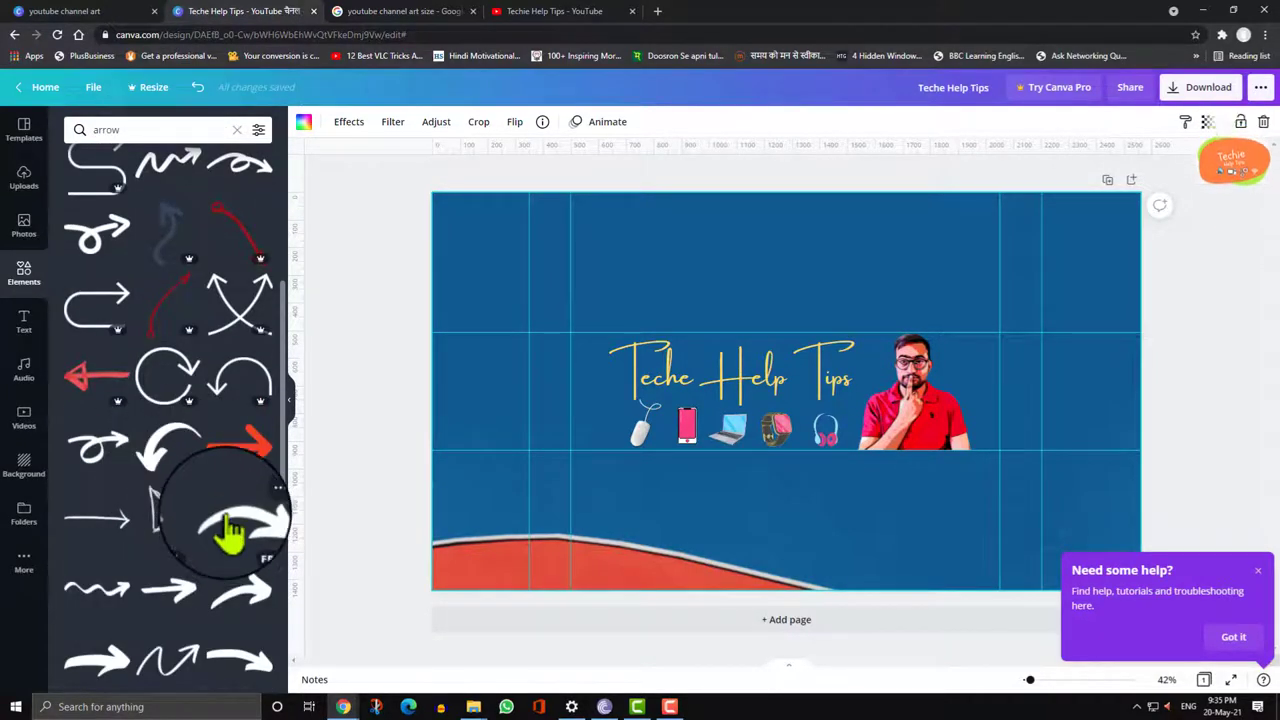
{"action": "left_click", "coordinate": [230, 535]}
Flip the arrow horizontally, shrink it, tilt it to point down-left, and place it near the banner's right edge.
{"action": "left_click", "coordinate": [383, 121]}
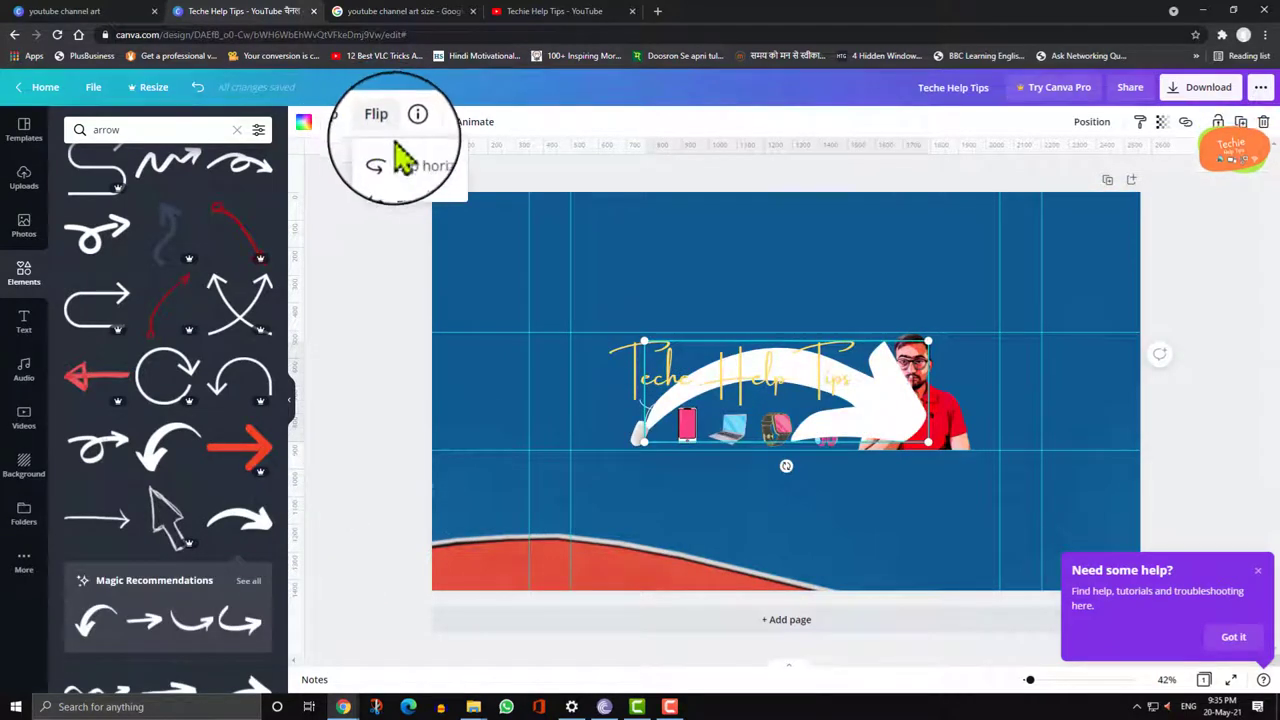
{"action": "left_click", "coordinate": [402, 156]}
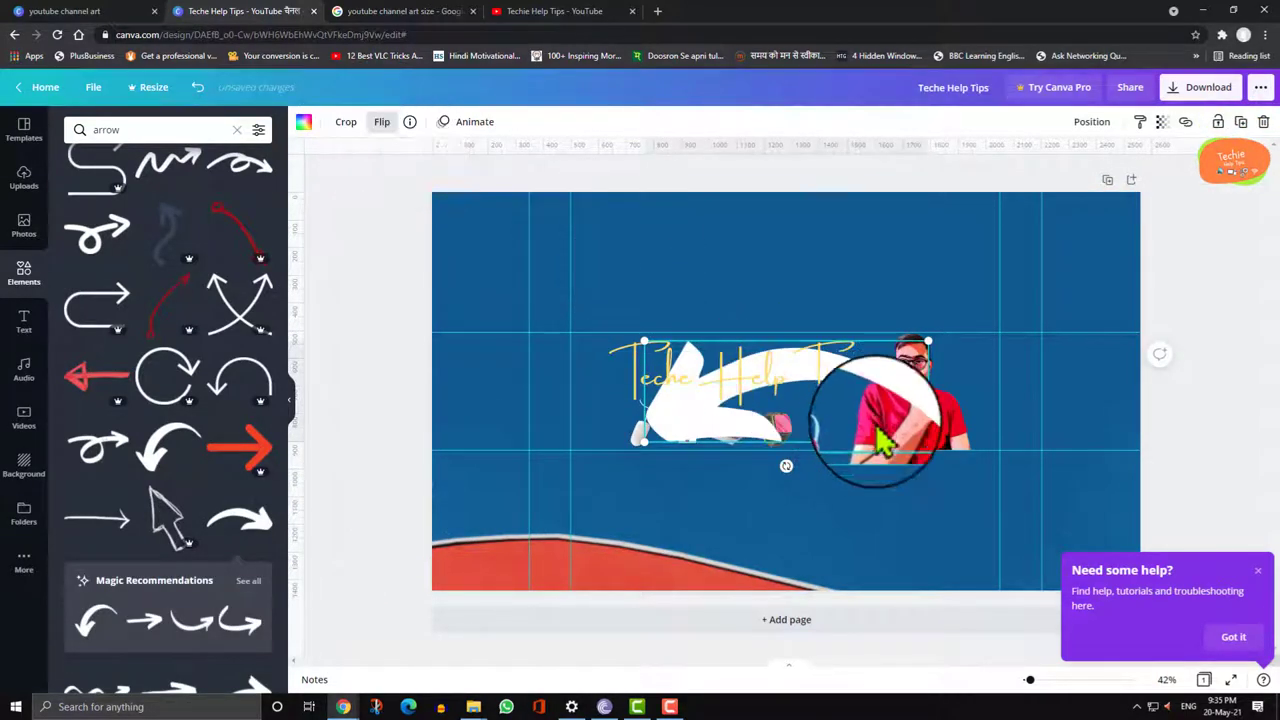
{"action": "left_click_drag", "start_coordinate": [880, 441], "coordinate": [962, 558]}
{"action": "left_click_drag", "start_coordinate": [903, 565], "coordinate": [980, 543]}
{"action": "left_click_drag", "start_coordinate": [1036, 422], "coordinate": [1088, 405]}
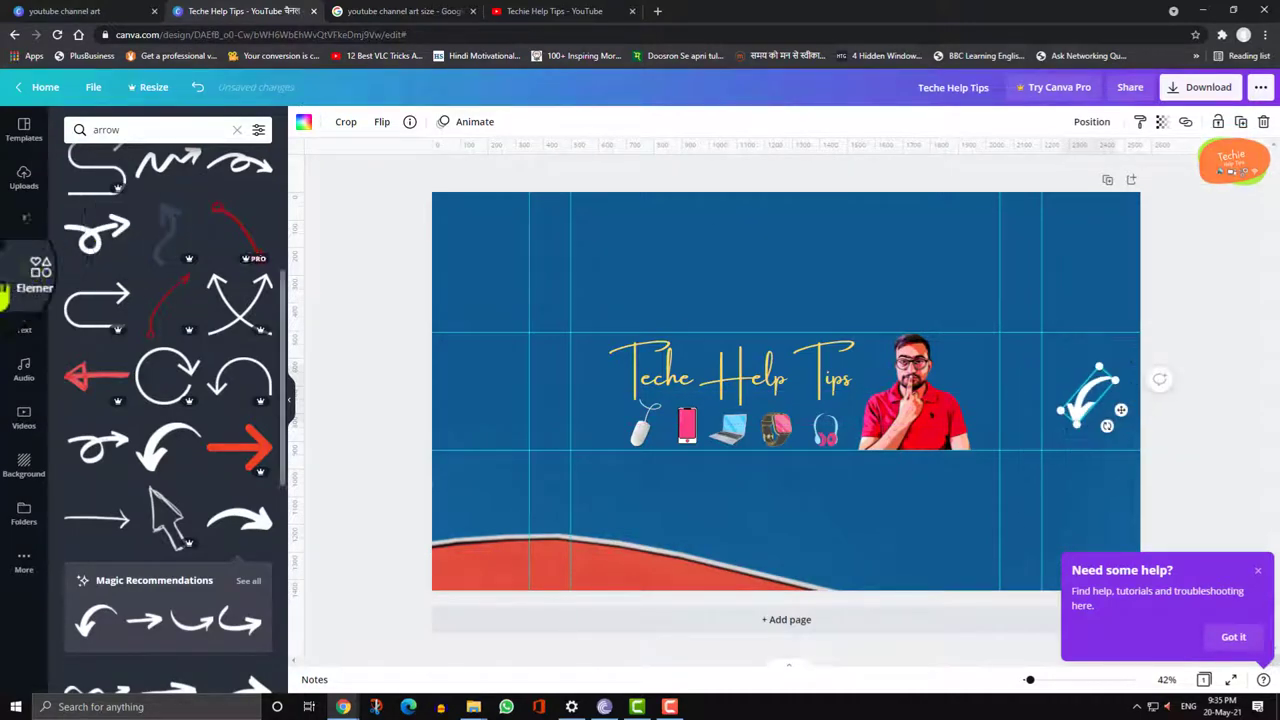
Add a body text reading "Like" and place it above the arrow at the banner's right edge.
{"action": "left_click", "coordinate": [24, 322]}
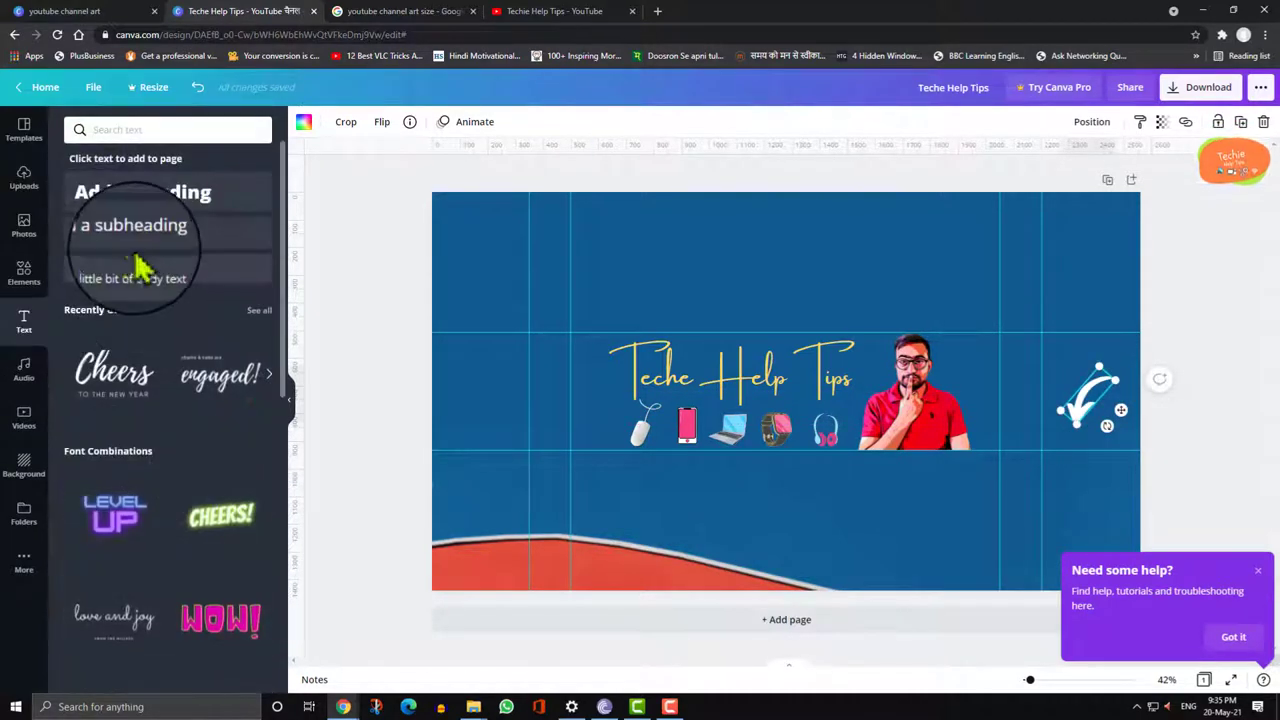
{"action": "left_click", "coordinate": [136, 252]}
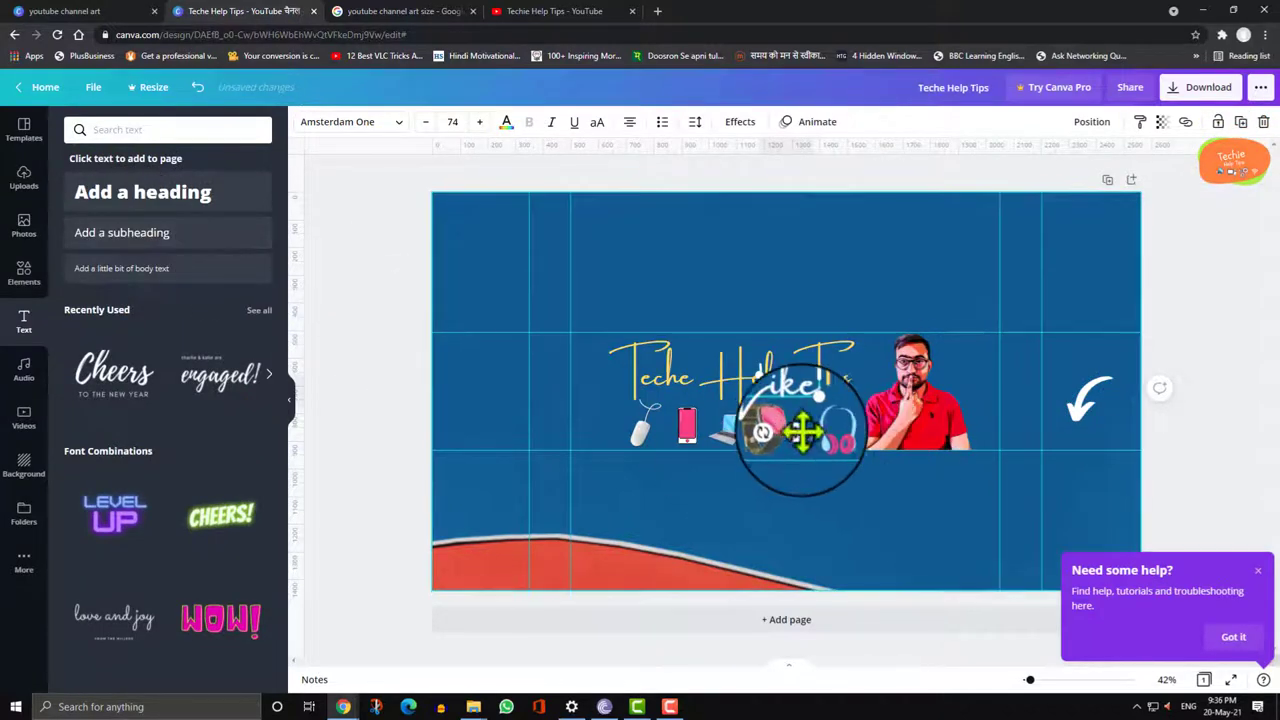
{"action": "left_click_drag", "start_coordinate": [802, 432], "coordinate": [1110, 350]}
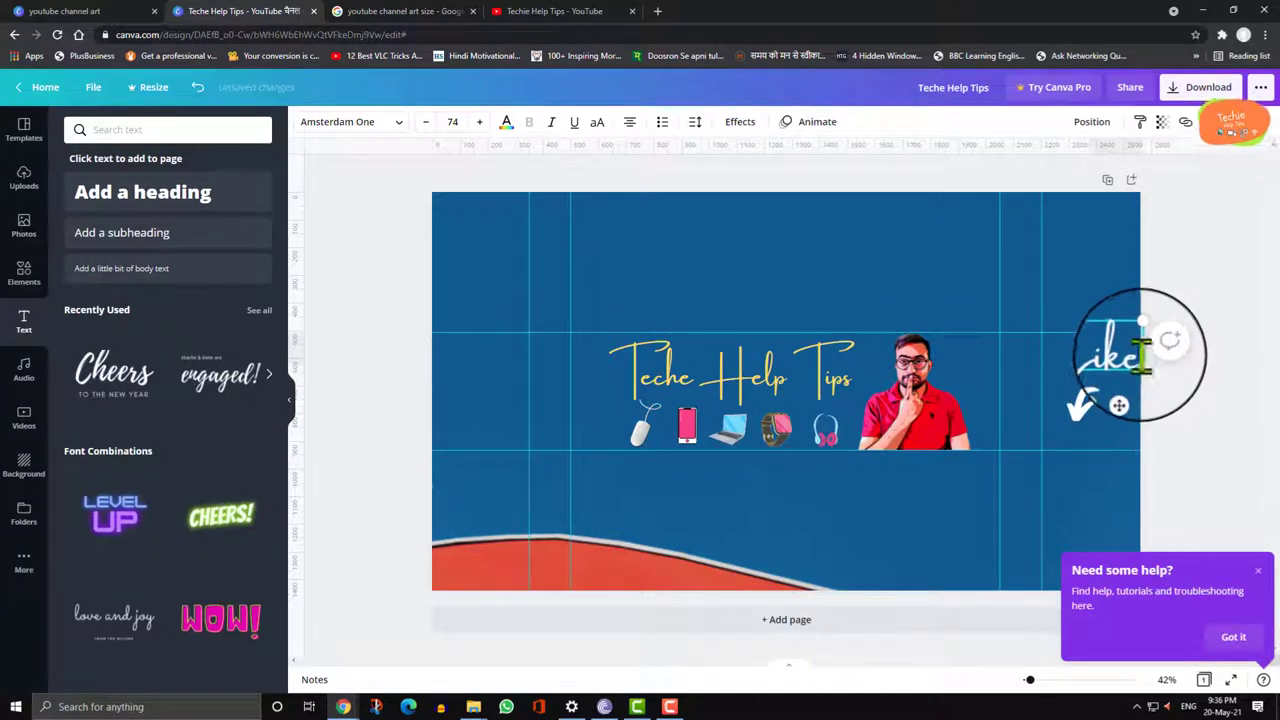
Set the "Like" text to the Abhaya Libre Regular font at size 64.
{"action": "left_click", "coordinate": [340, 130]}
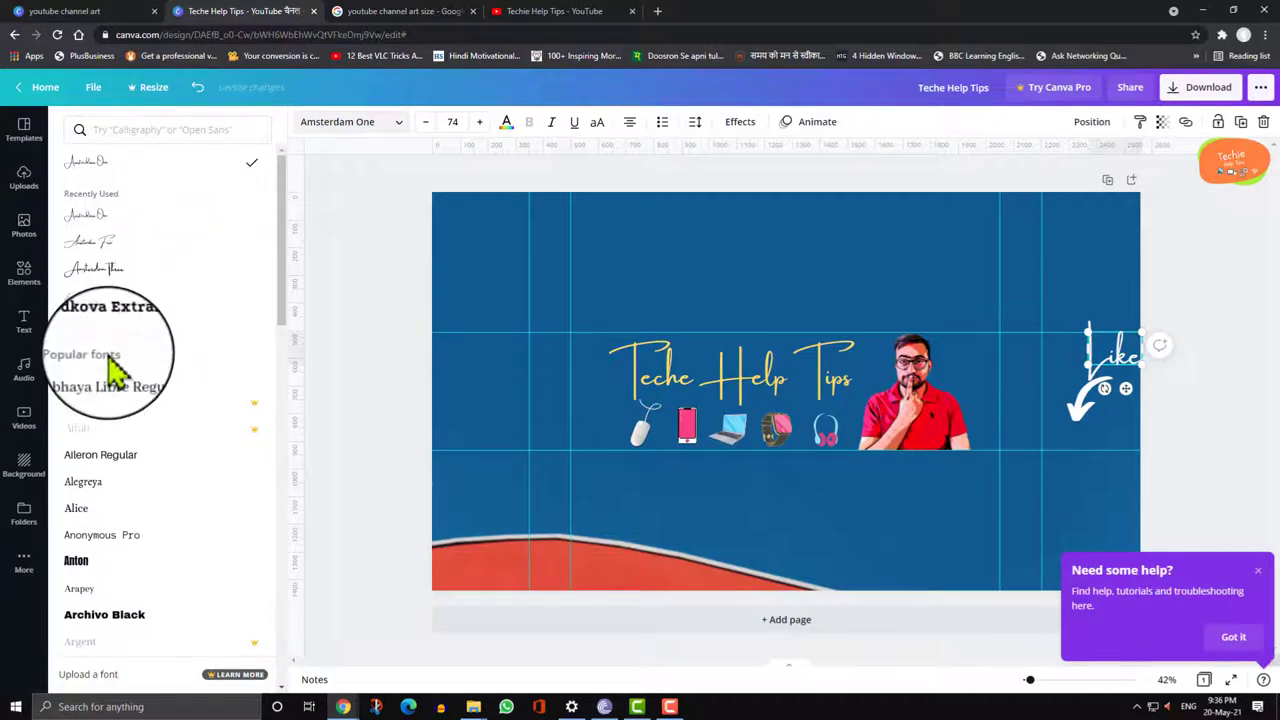
{"action": "left_click", "coordinate": [115, 380]}
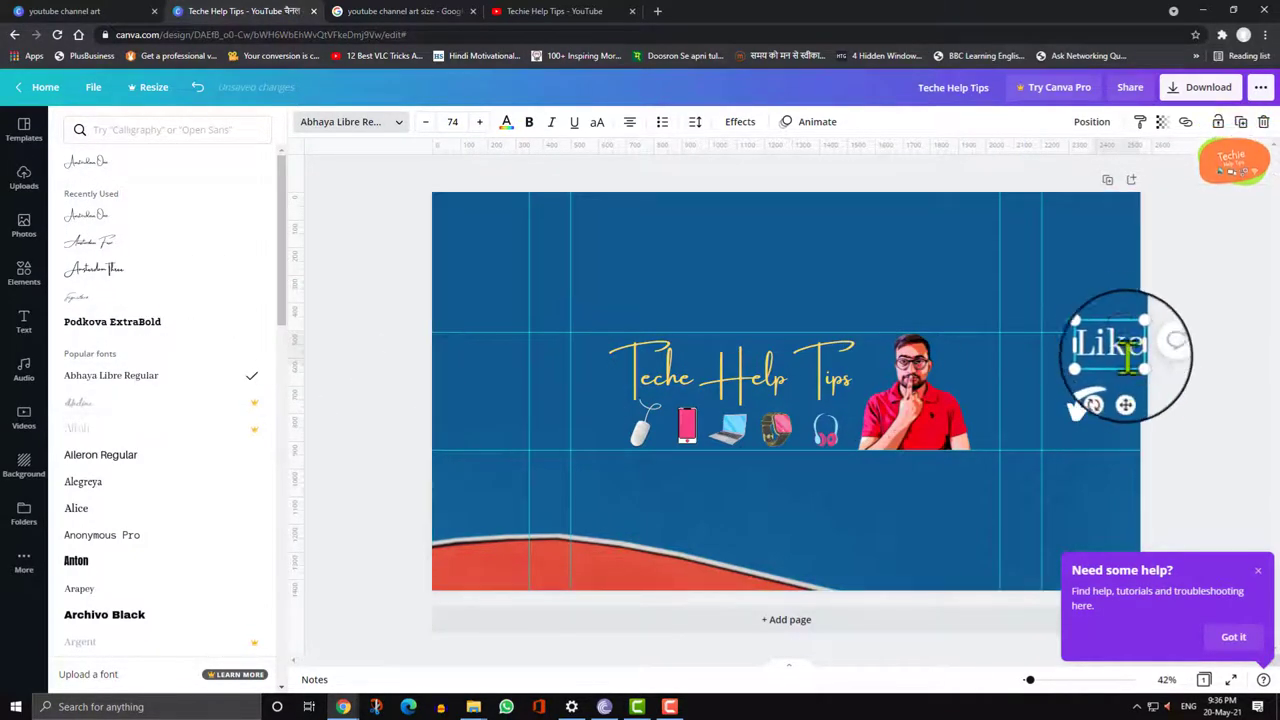
{"action": "left_click", "coordinate": [452, 121]}
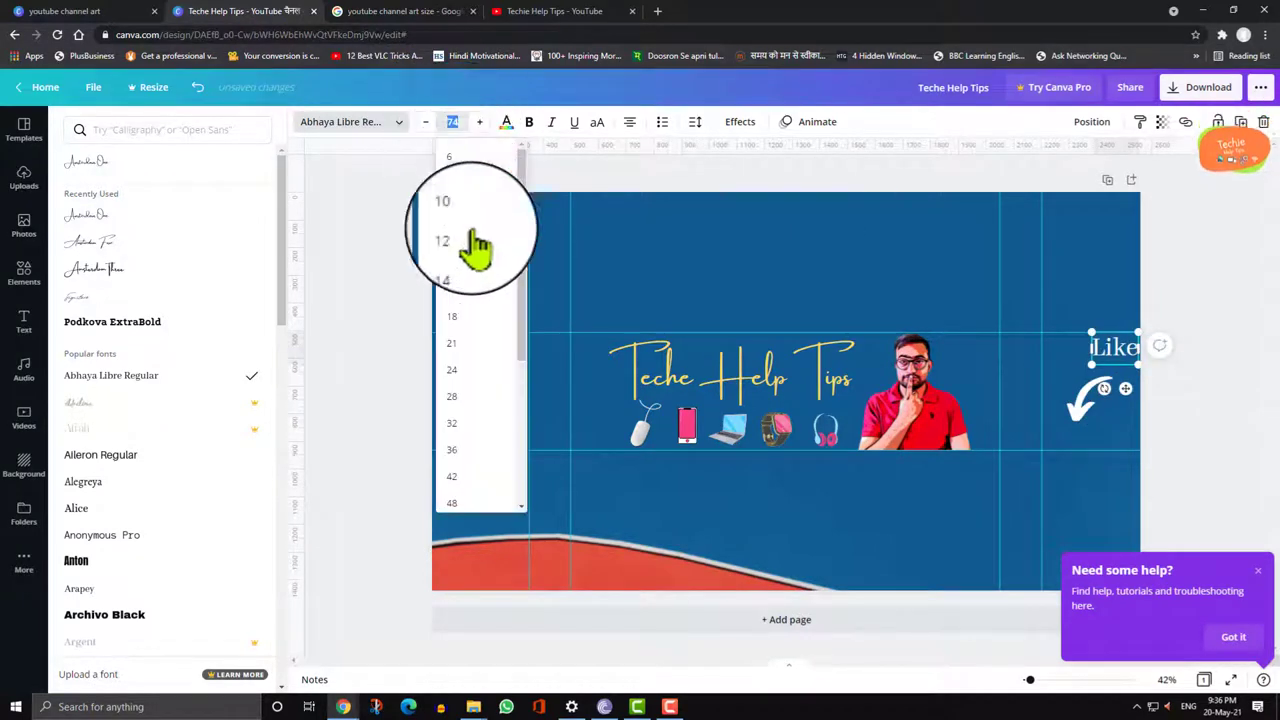
{"action": "scroll", "coordinate": [465, 440], "scroll_direction": "down", "scroll_amount": 3}
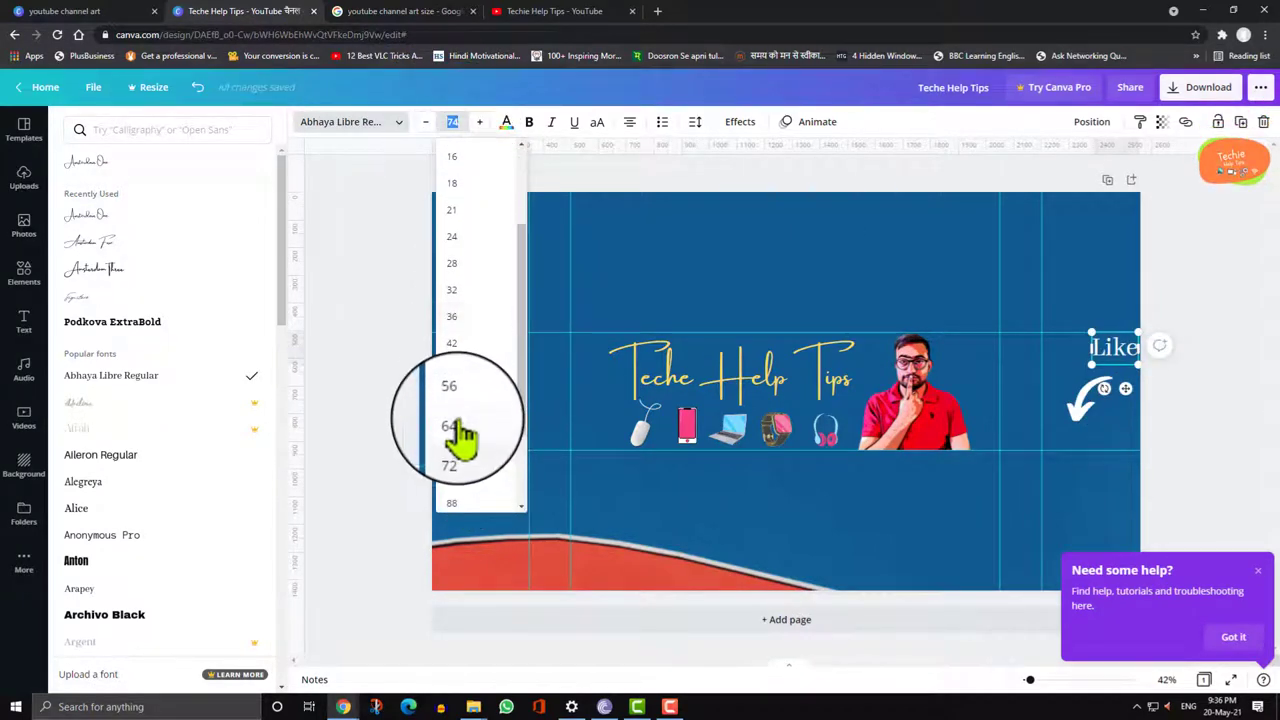
{"action": "left_click", "coordinate": [458, 425]}
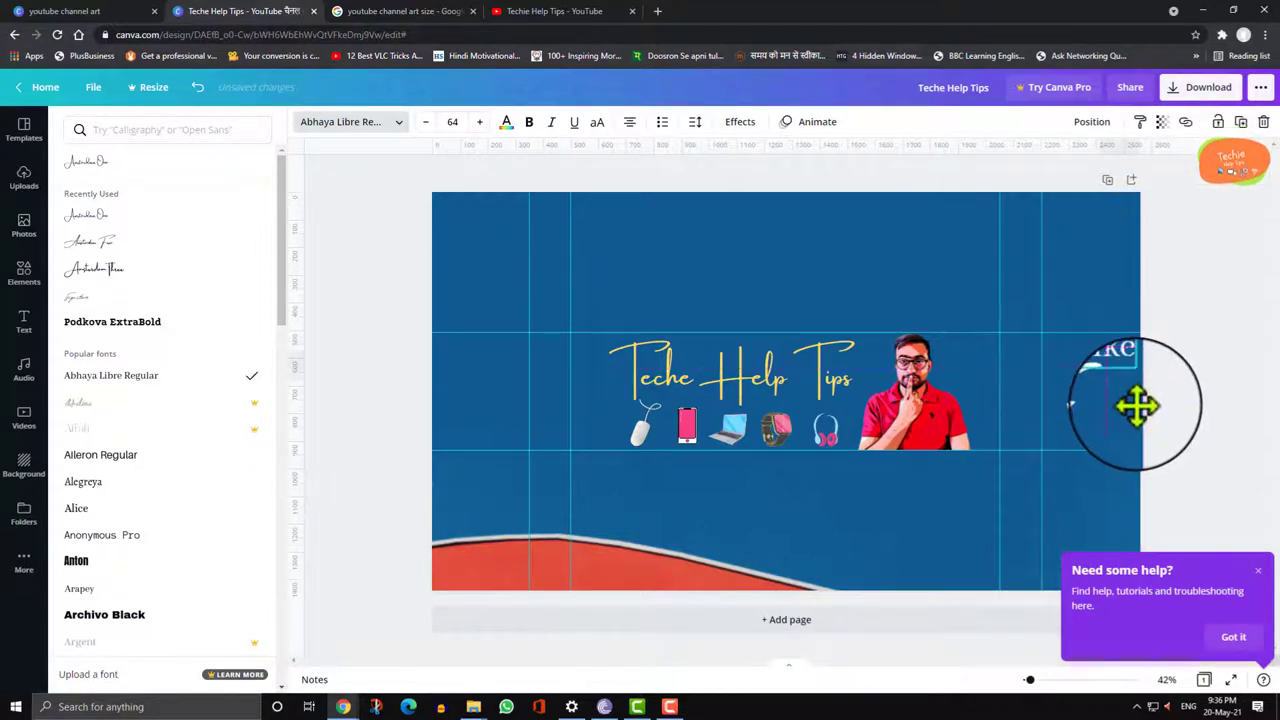
Lower the "Like" text to sit just above the arrow, deselect it, and dismiss the help notice.
{"action": "left_click_drag", "start_coordinate": [1138, 405], "coordinate": [1142, 437]}
{"action": "left_click", "coordinate": [1223, 318]}
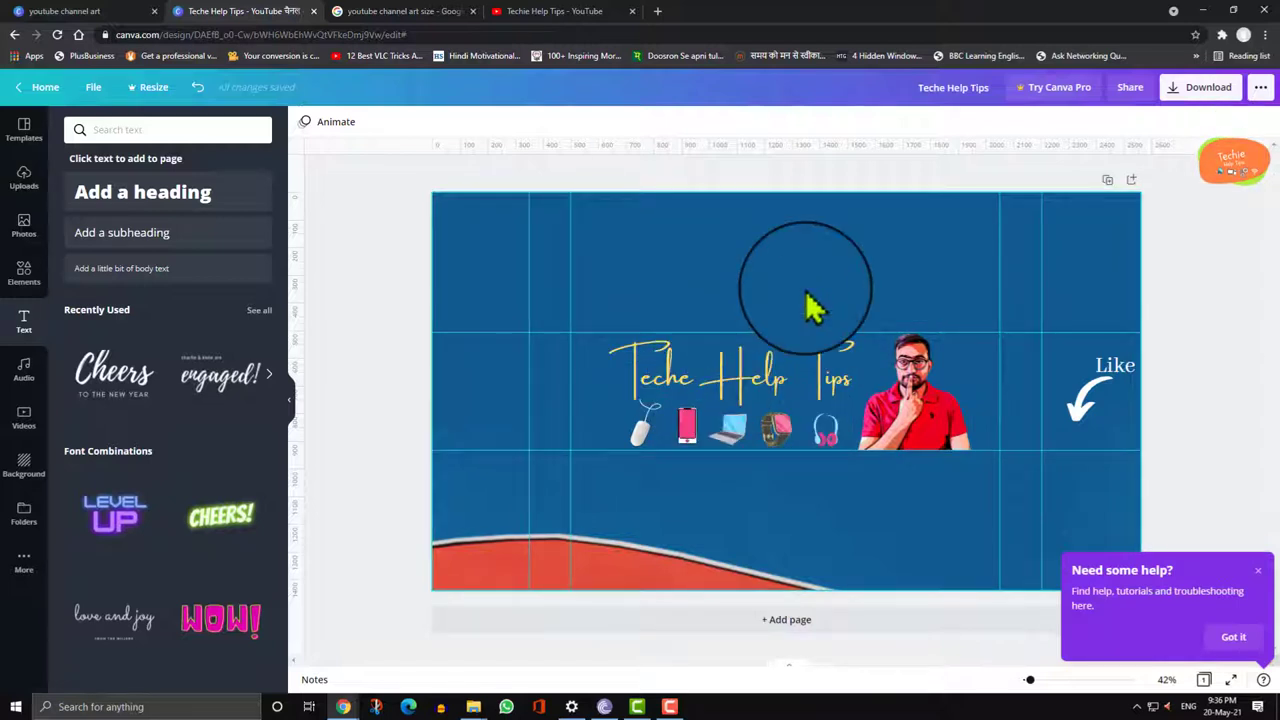
{"action": "left_click", "coordinate": [1259, 572]}
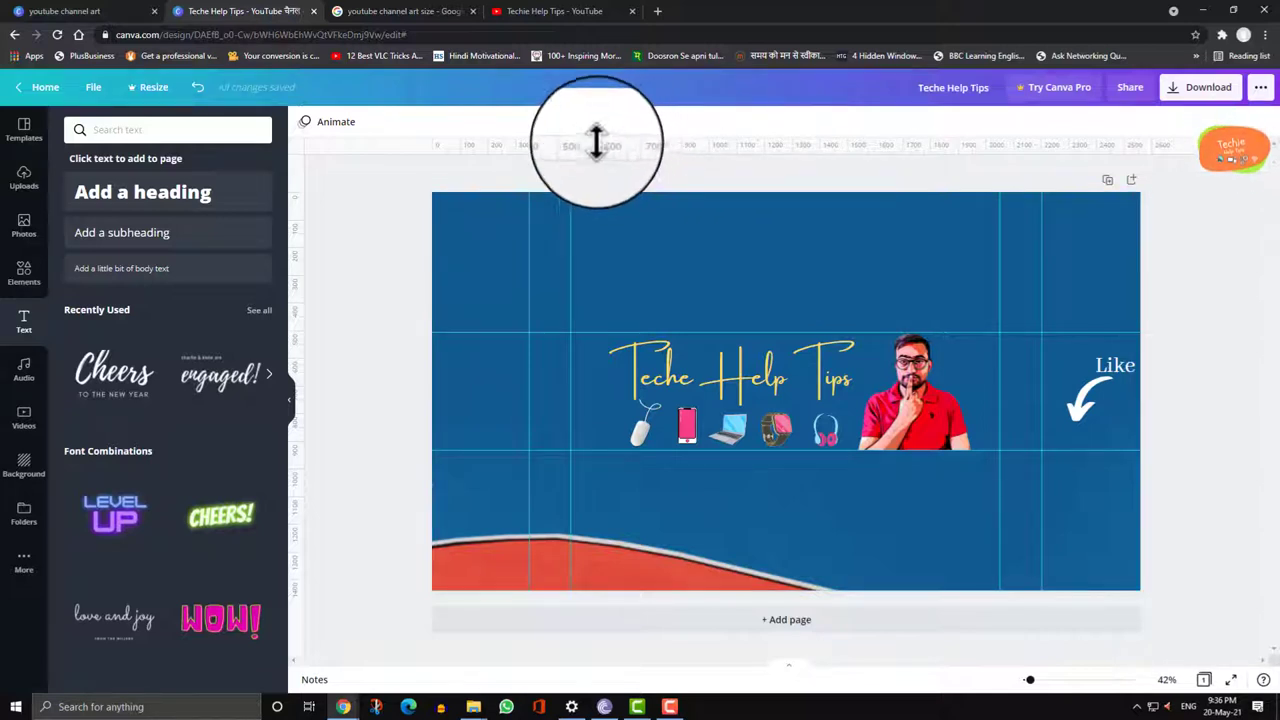
Open the Google home page in a new browser tab.
{"action": "left_click", "coordinate": [658, 12]}
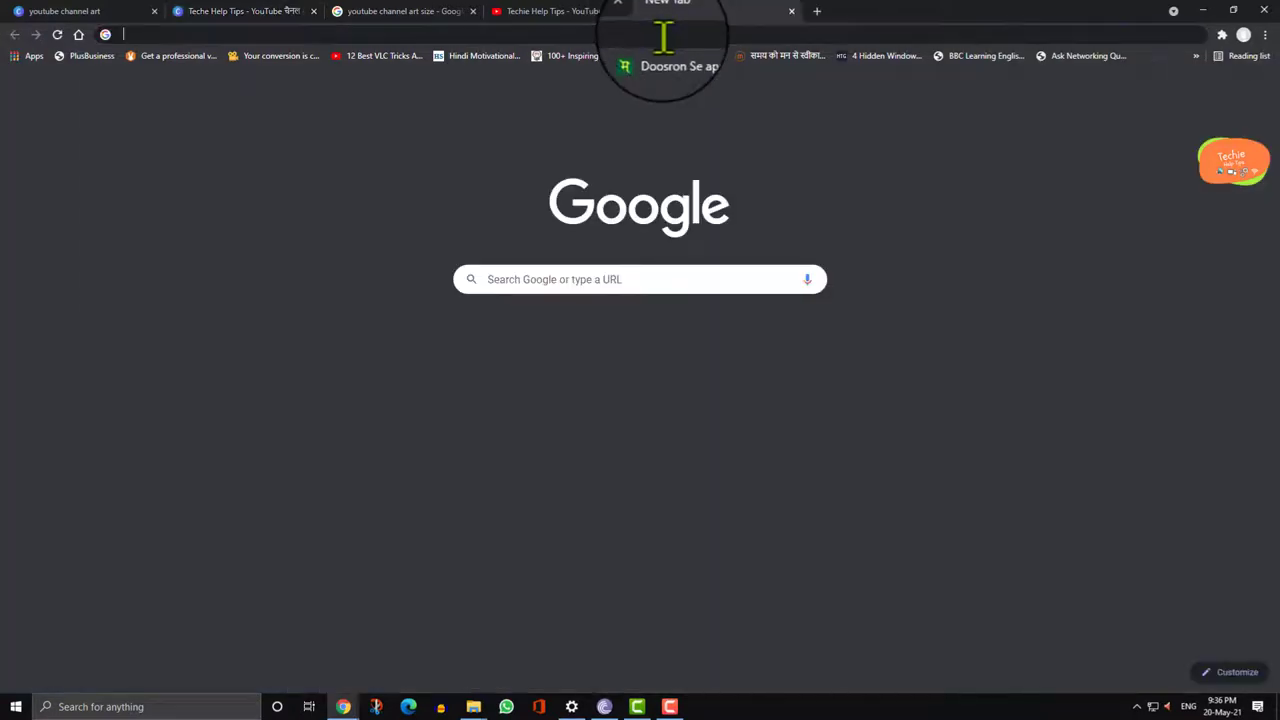
{"action": "type", "text": "y"}
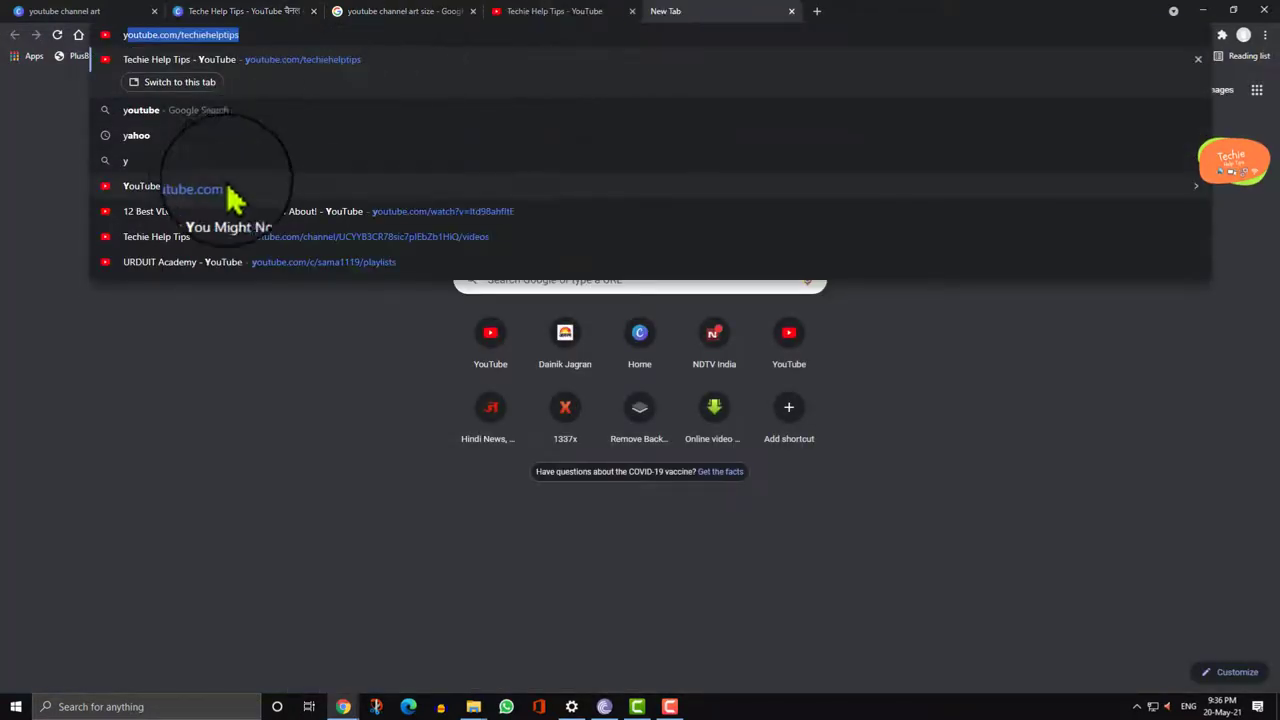
{"action": "type", "text": "g"}
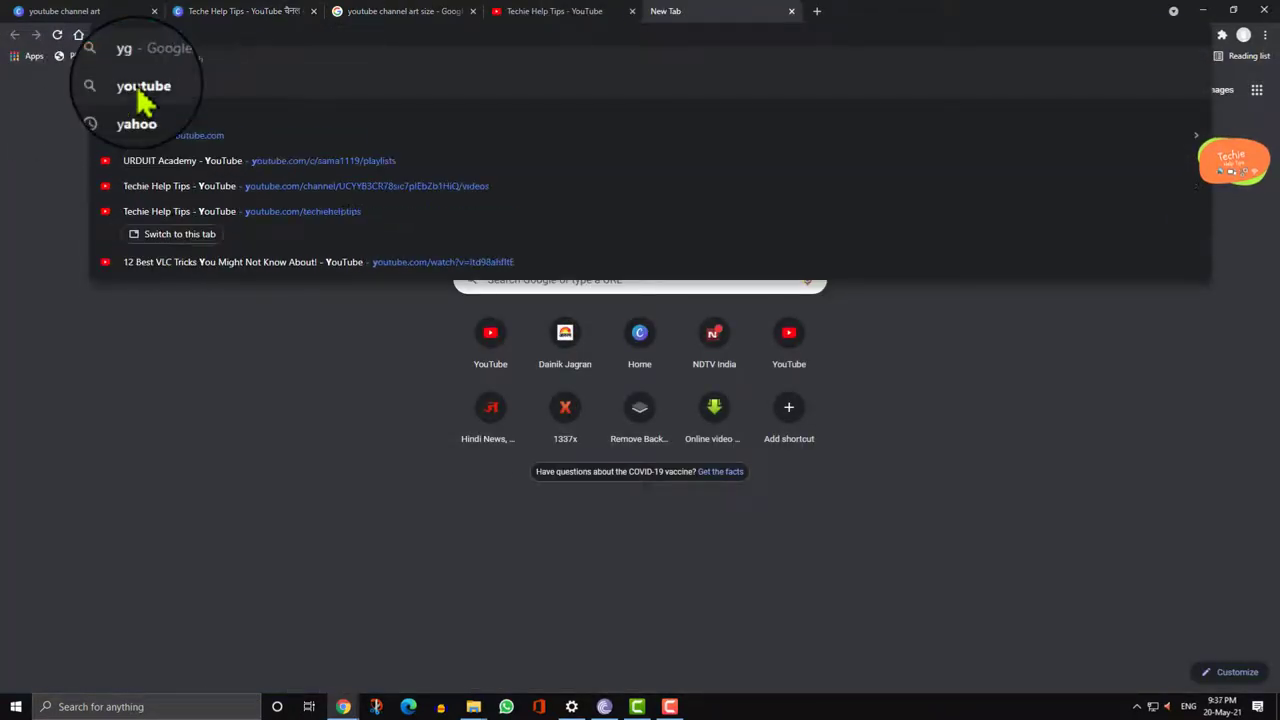
{"action": "type", "text": "oog"}
{"action": "key", "text": "BackSpace"}
{"action": "key", "text": "BackSpace"}
{"action": "key", "text": "BackSpace"}
{"action": "key", "text": "BackSpace"}
{"action": "key", "text": "BackSpace"}
{"action": "type", "text": "goog"}
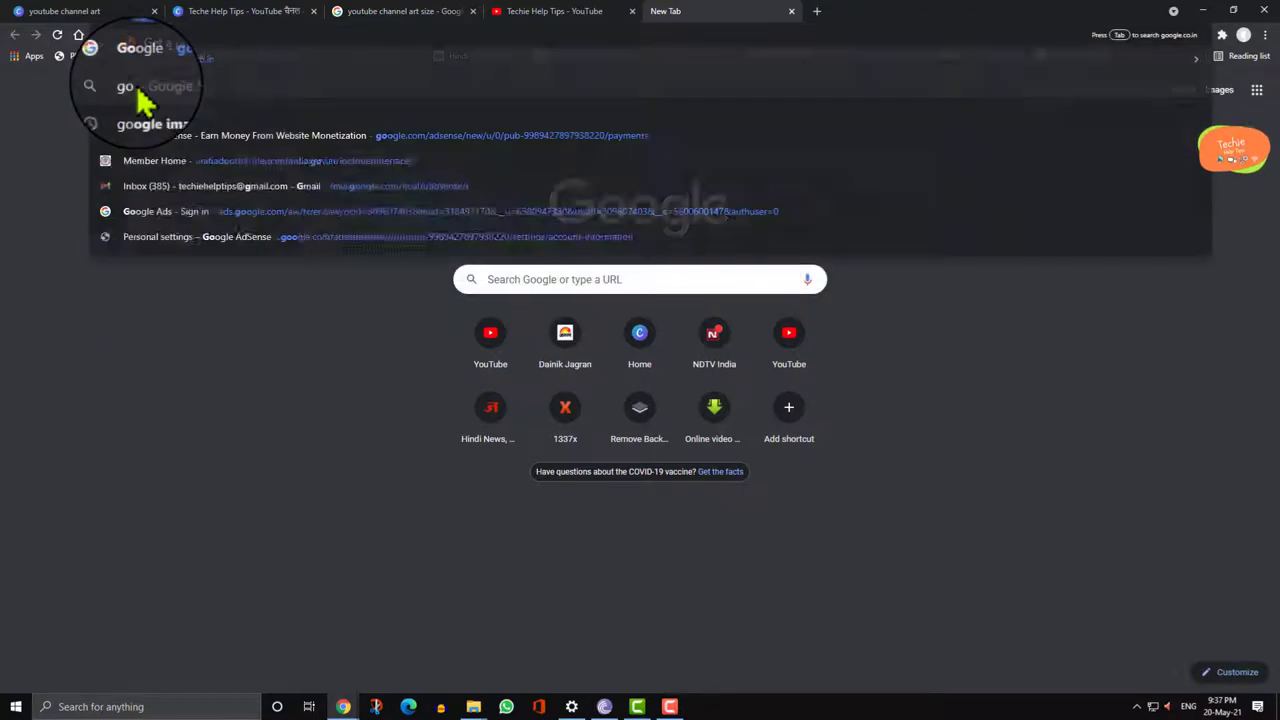
{"action": "key", "text": "Return"}
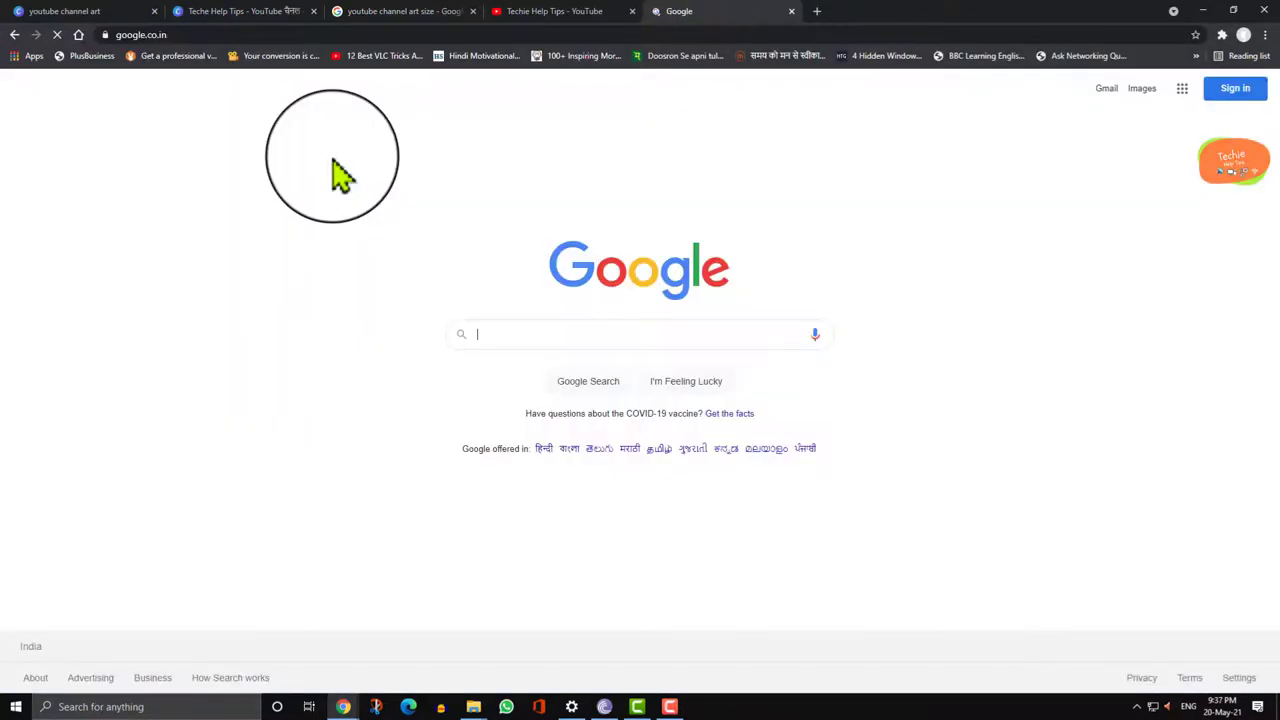
Go to Google Play, search for "canva" and open the Canva graphic design app's page.
{"action": "left_click", "coordinate": [1182, 88]}
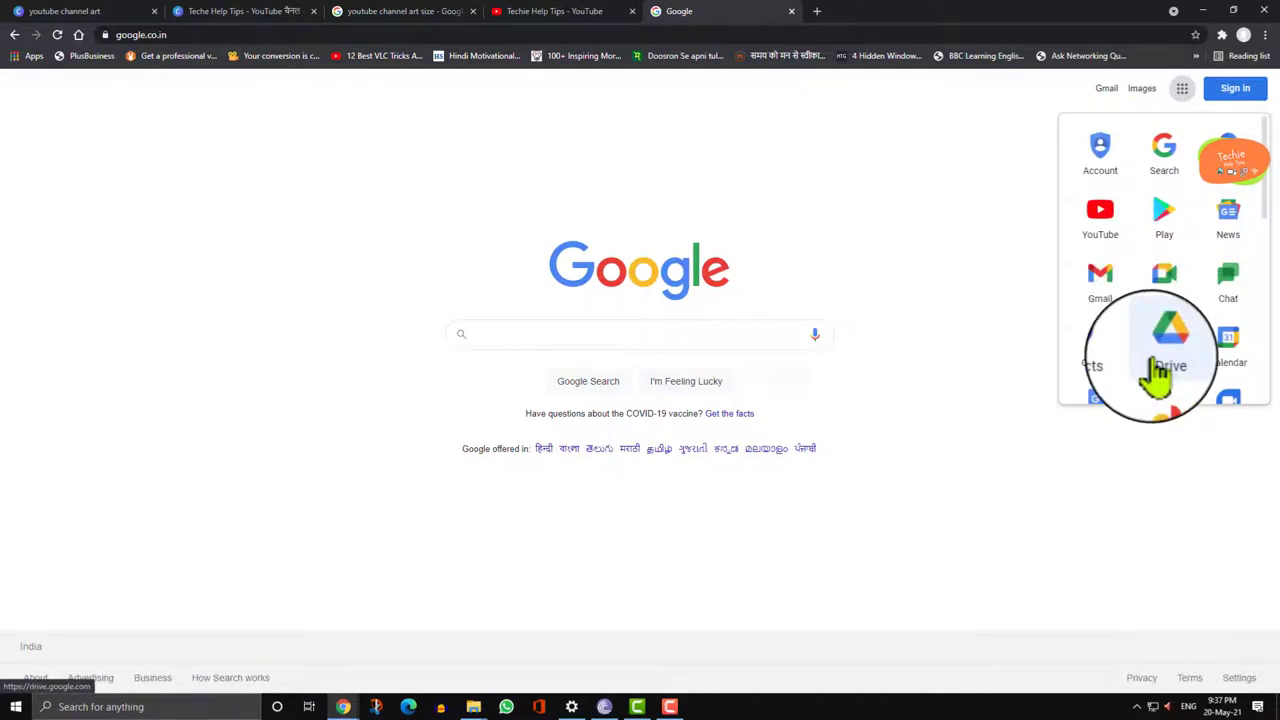
{"action": "left_click", "coordinate": [1162, 225]}
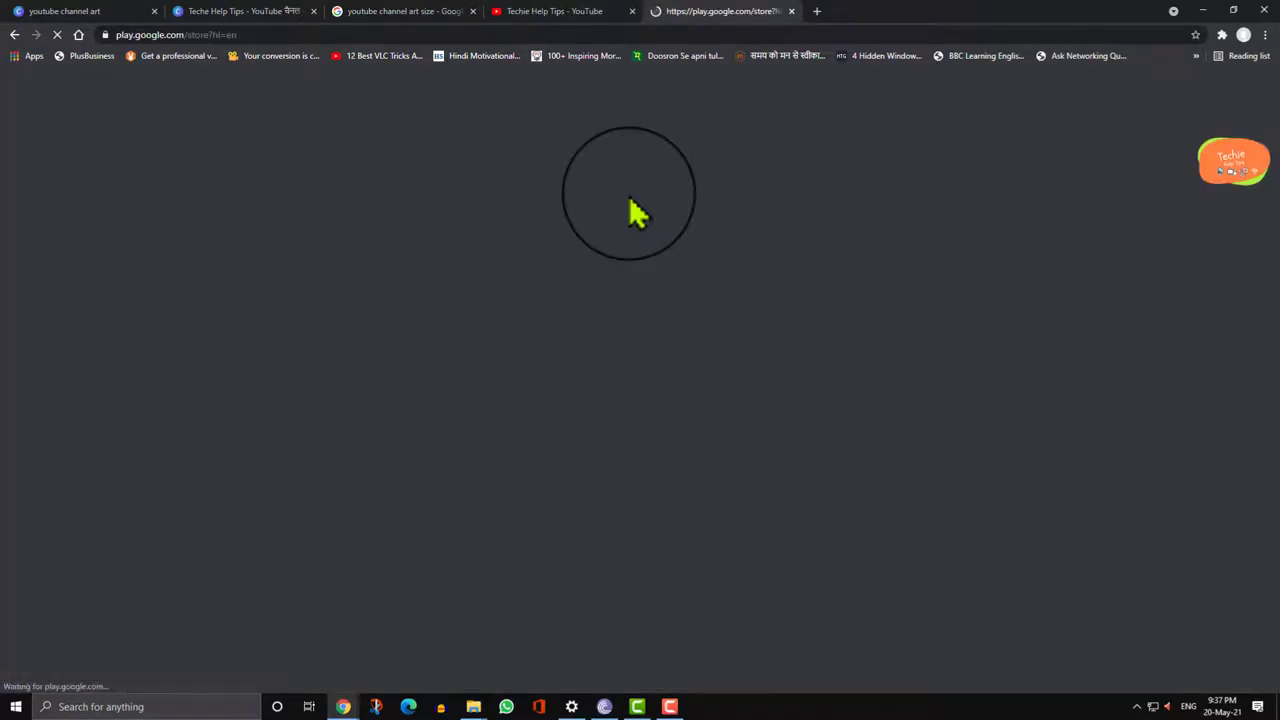
{"action": "type", "text": "canva"}
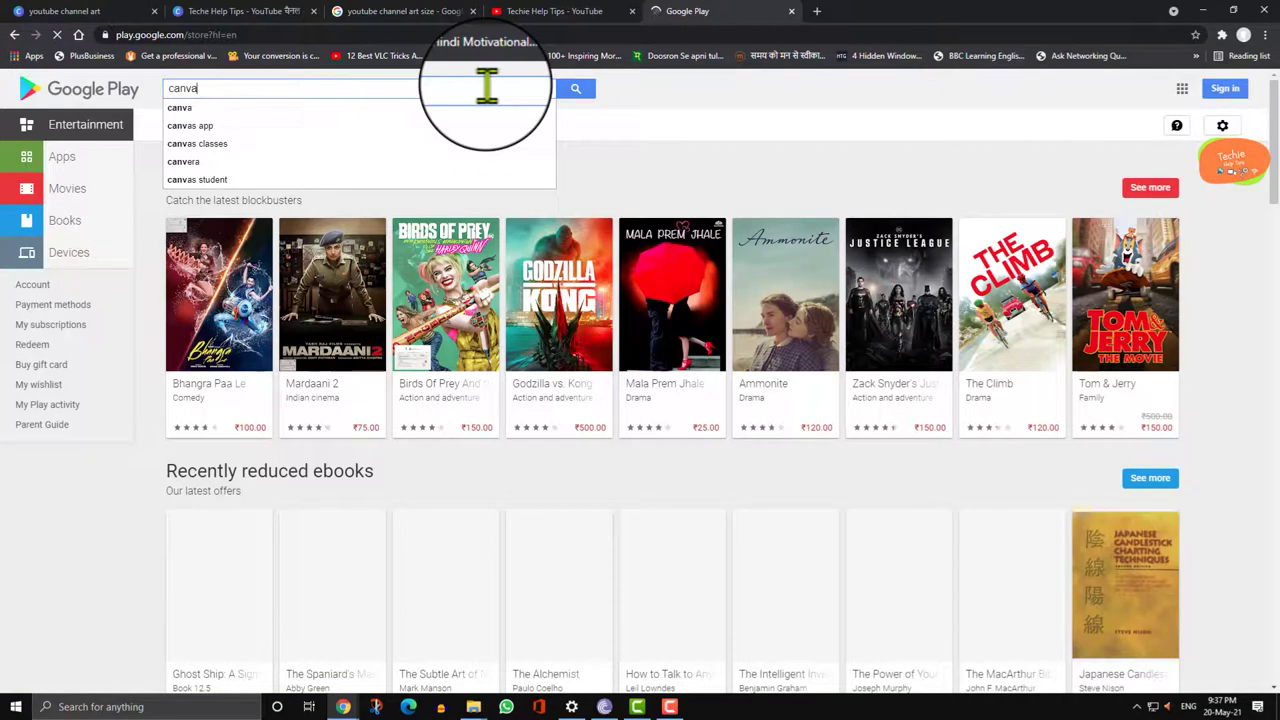
{"action": "key", "text": "Return"}
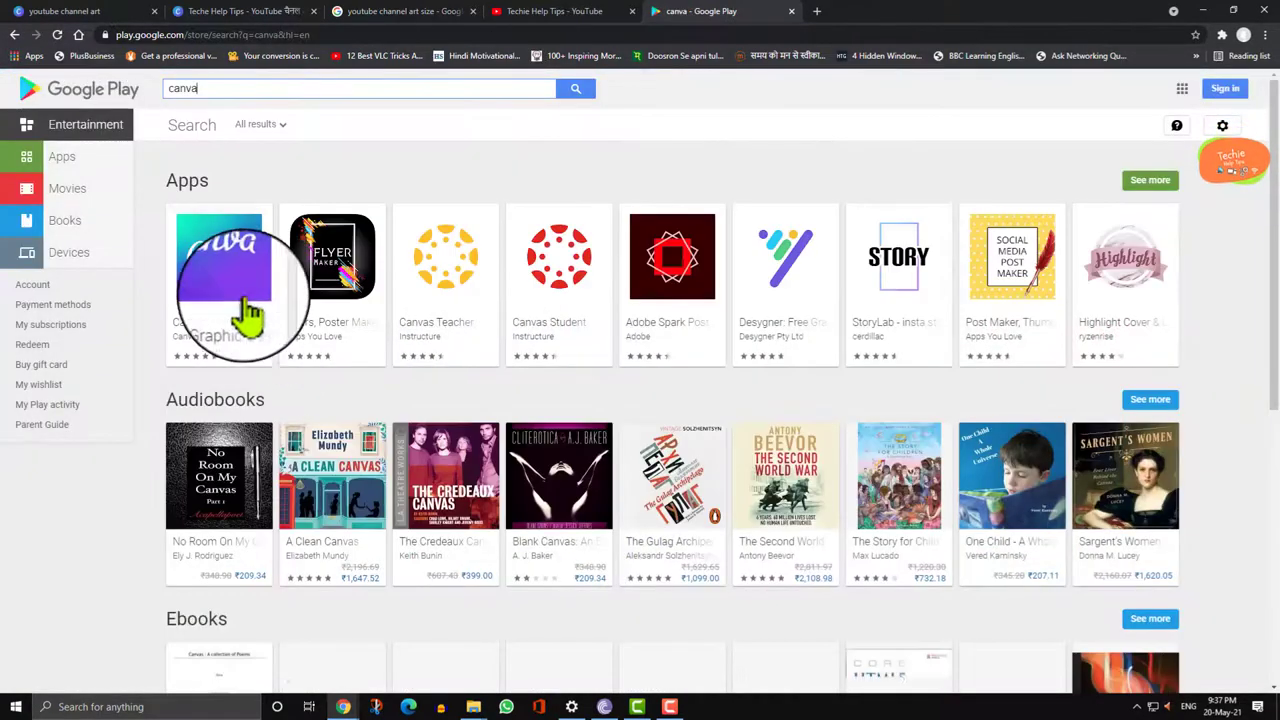
{"action": "left_click", "coordinate": [250, 312]}
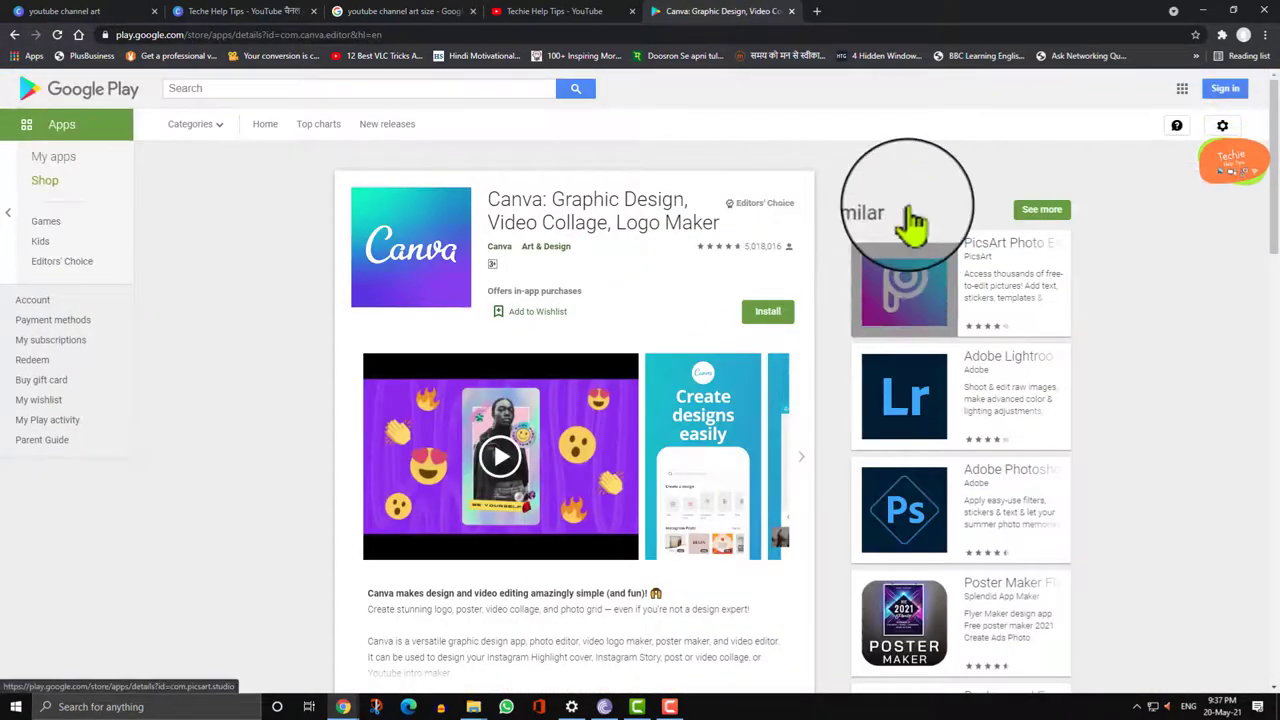
Return to the Canva design and look through the uploaded images, arrow elements, backgrounds and stock photos.
{"action": "left_click", "coordinate": [250, 12]}
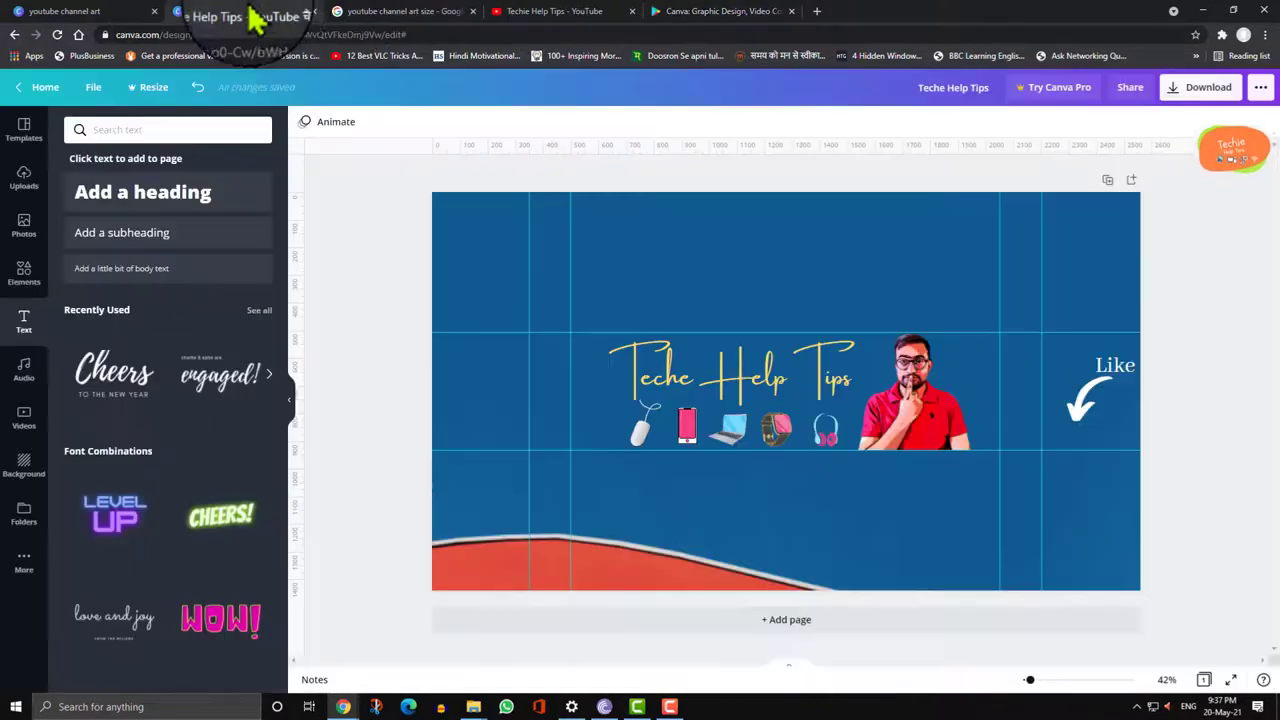
{"action": "left_click", "coordinate": [24, 185]}
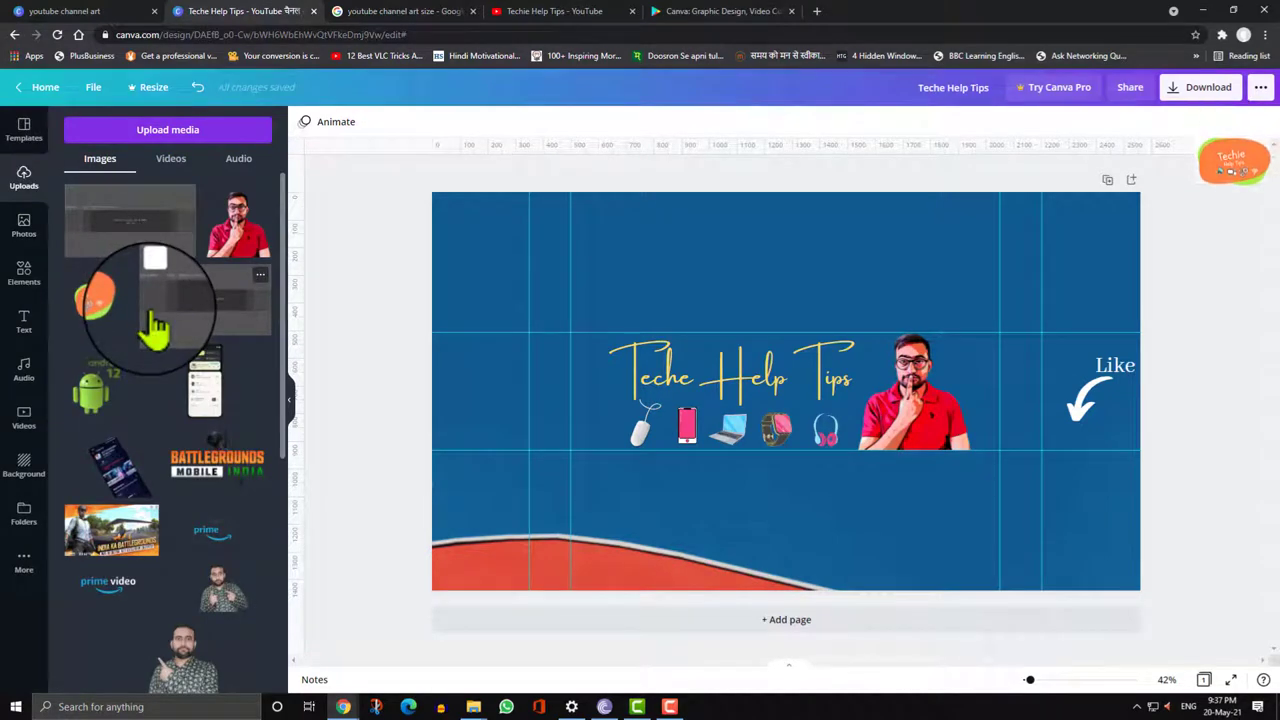
{"action": "scroll", "coordinate": [155, 328], "scroll_direction": "down", "scroll_amount": 2}
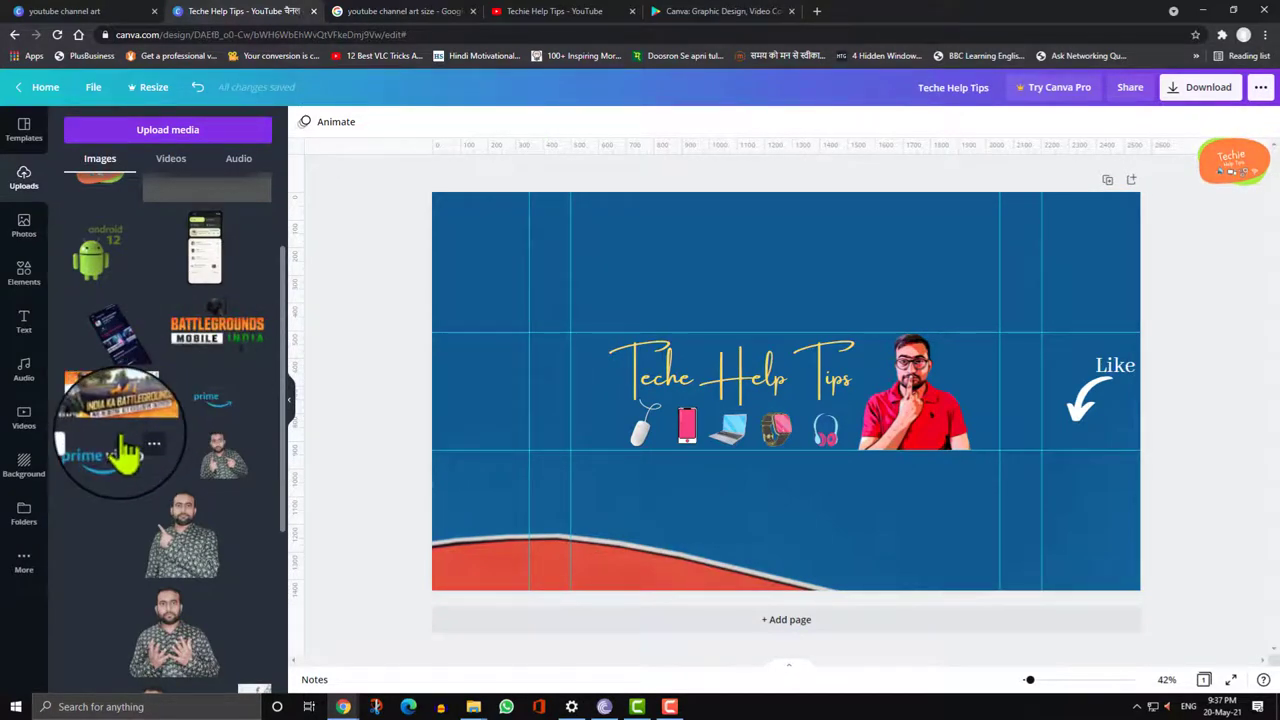
{"action": "left_click", "coordinate": [24, 270]}
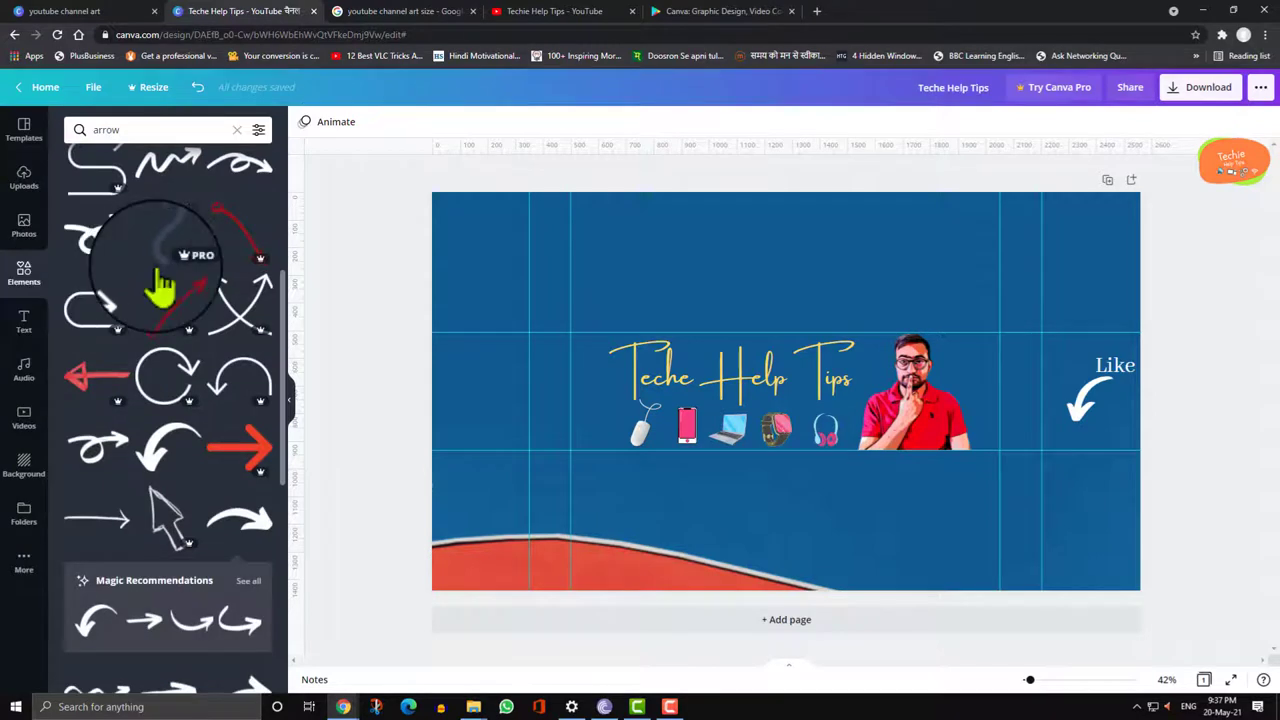
{"action": "scroll", "coordinate": [162, 287], "scroll_direction": "down", "scroll_amount": 2}
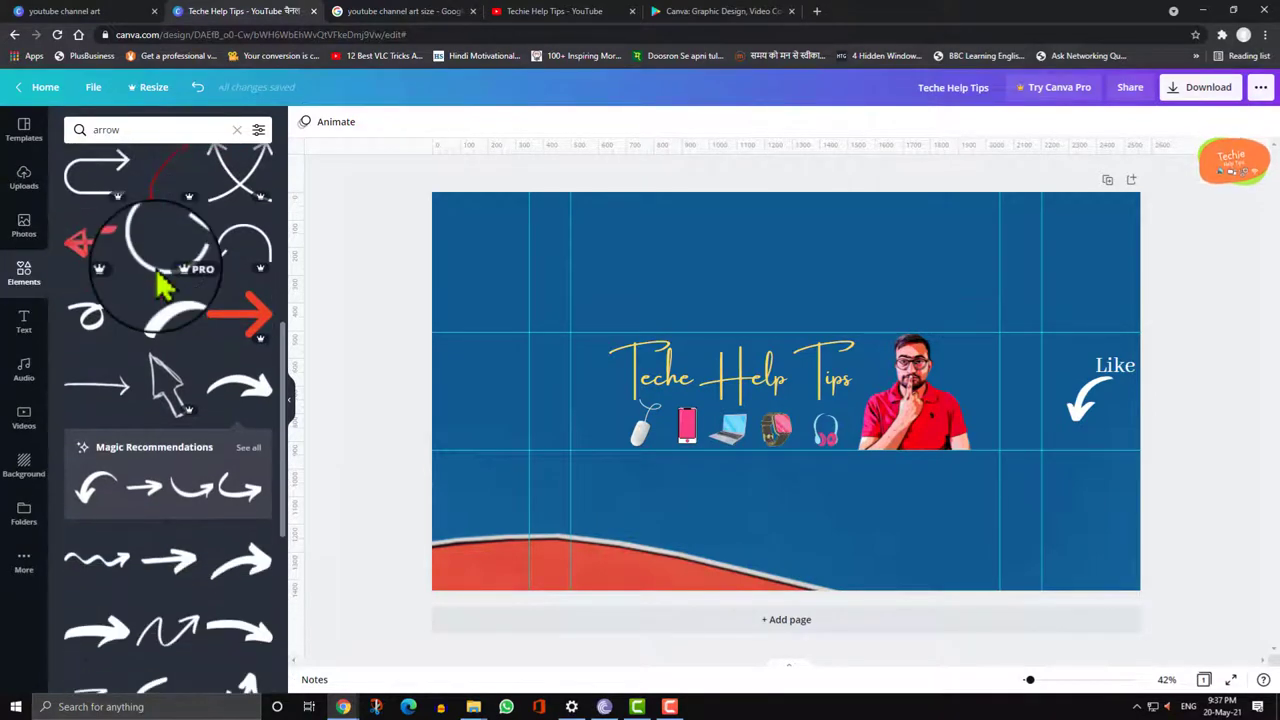
{"action": "left_click", "coordinate": [24, 466]}
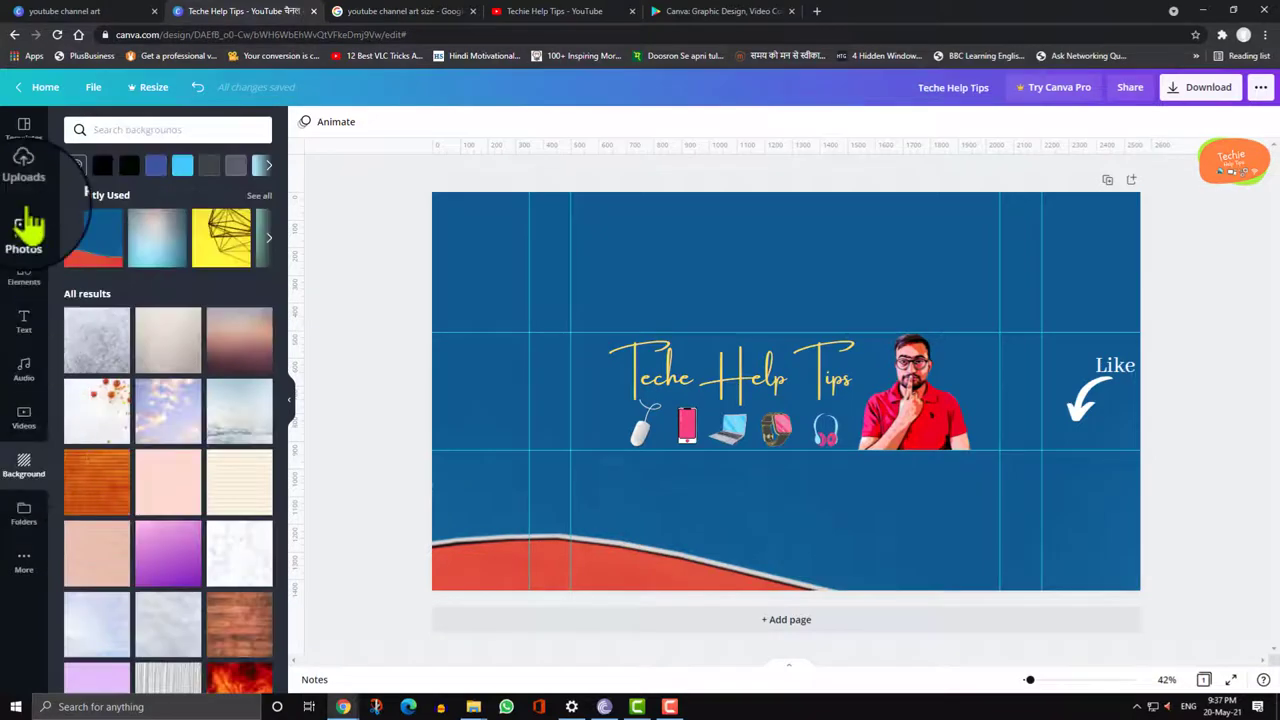
{"action": "left_click", "coordinate": [28, 222]}
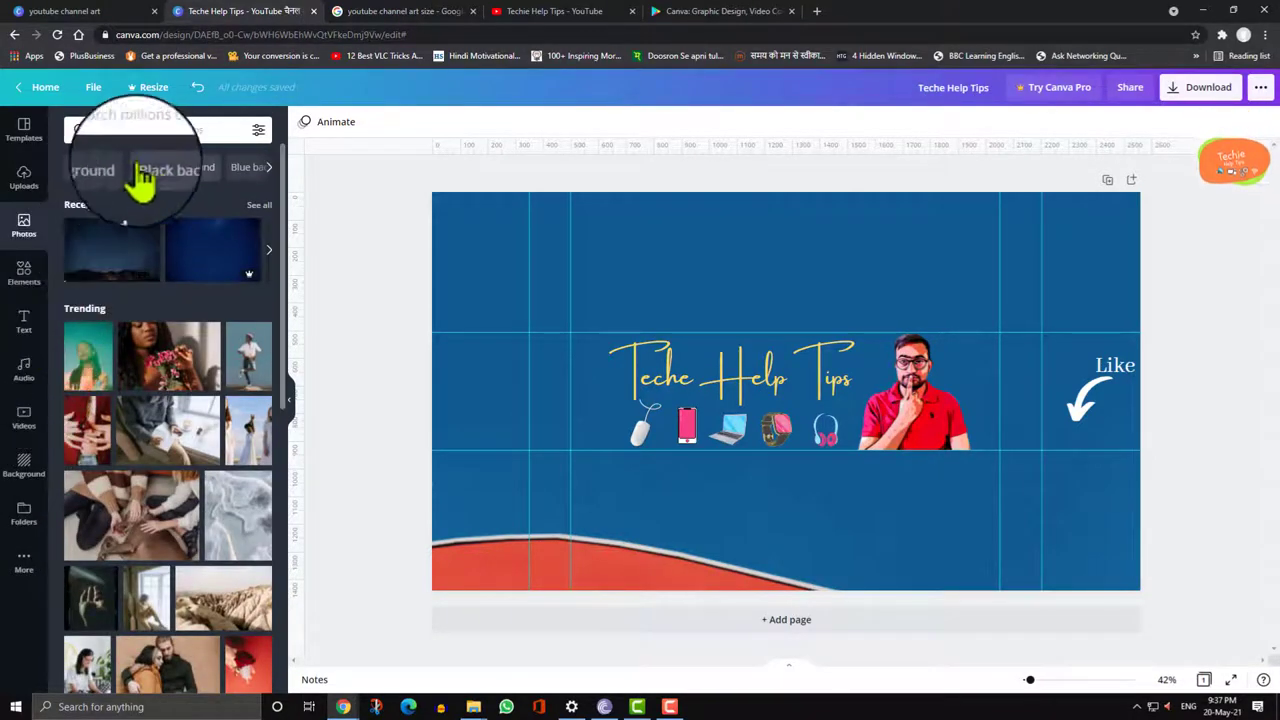
Browse the available YouTube channel art templates by category.
{"action": "left_click", "coordinate": [26, 135]}
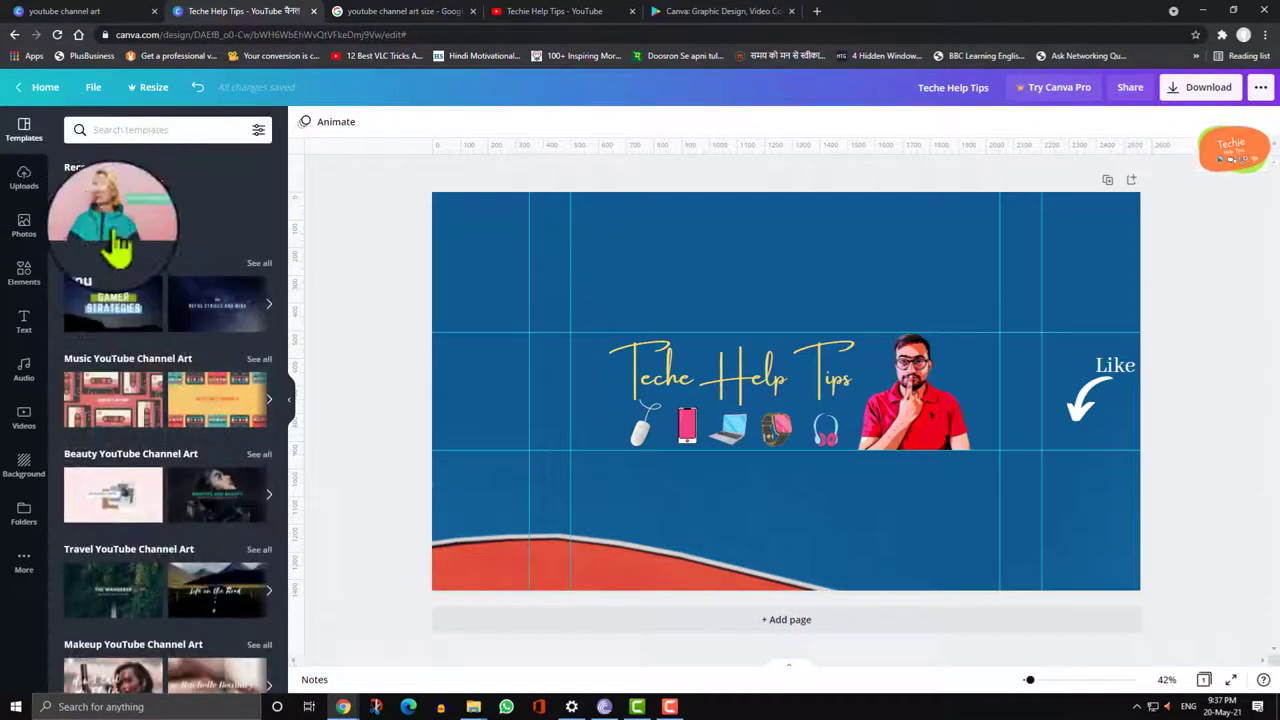
{"action": "scroll", "coordinate": [178, 364], "scroll_direction": "down", "scroll_amount": 3}
{"action": "scroll", "coordinate": [178, 364], "scroll_direction": "down", "scroll_amount": 10}
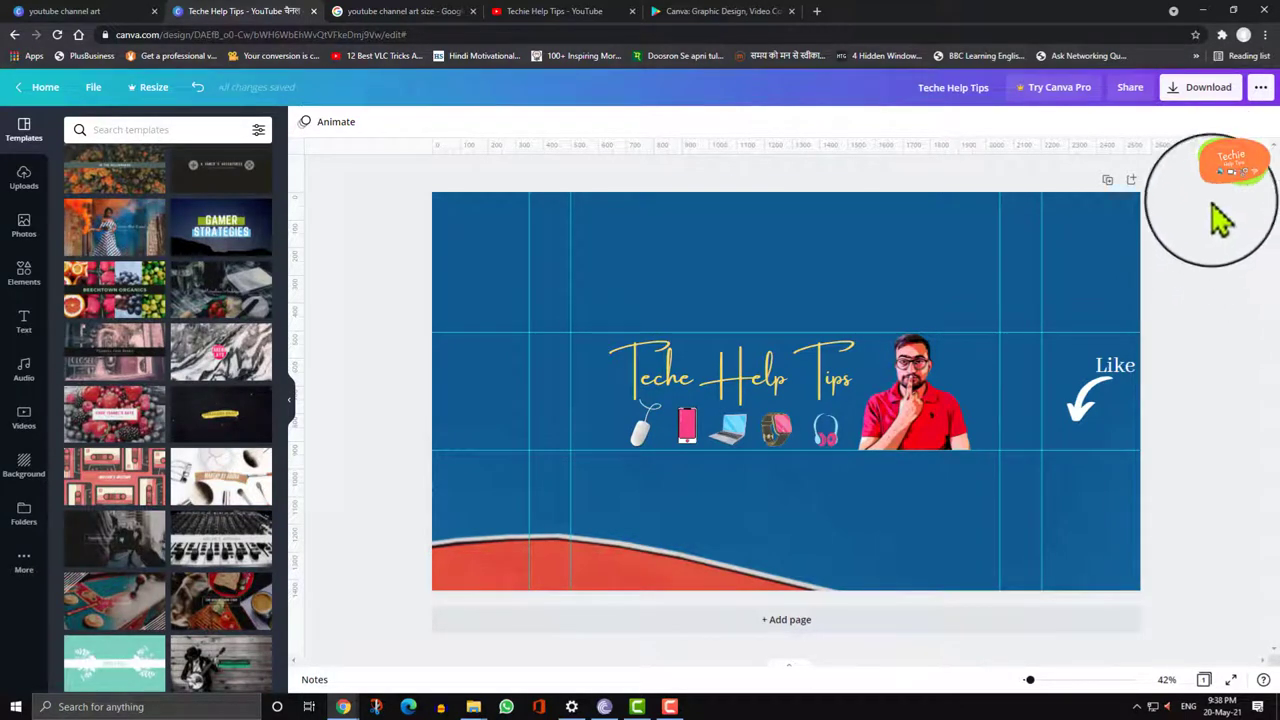
Download the finished channel art in the suggested PNG format.
{"action": "left_click", "coordinate": [1205, 88]}
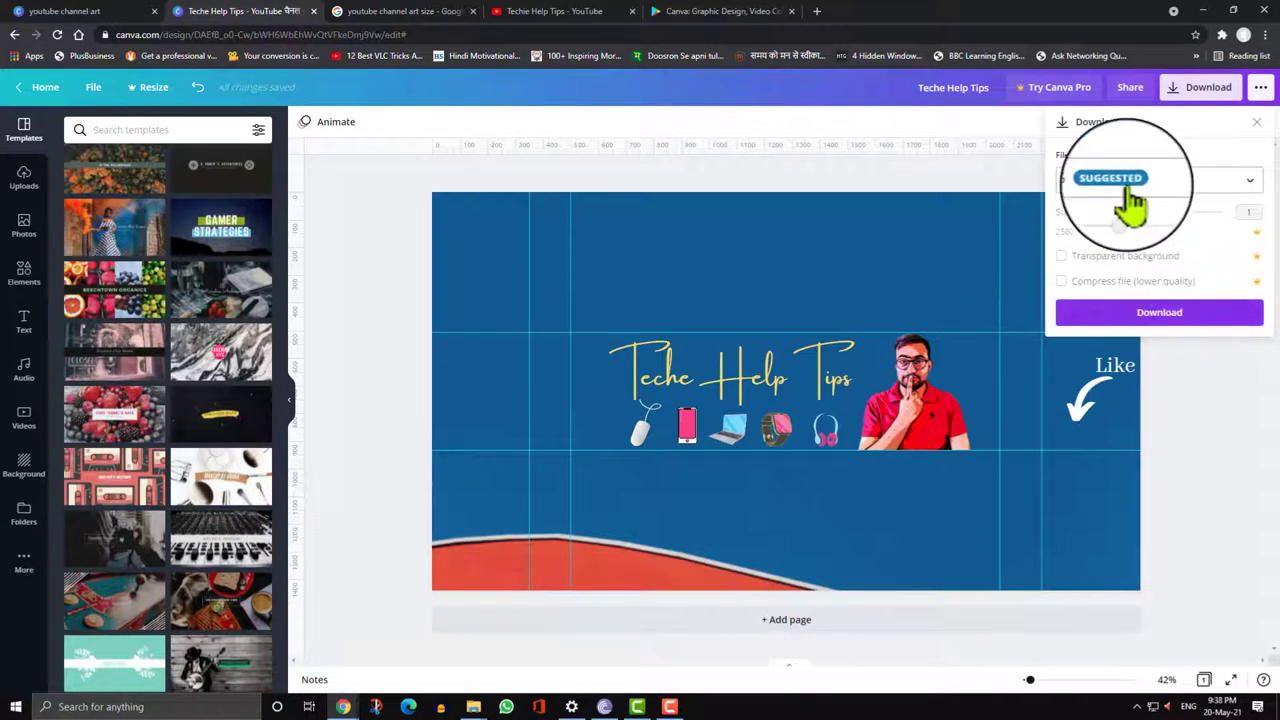
{"action": "left_click", "coordinate": [1160, 315]}
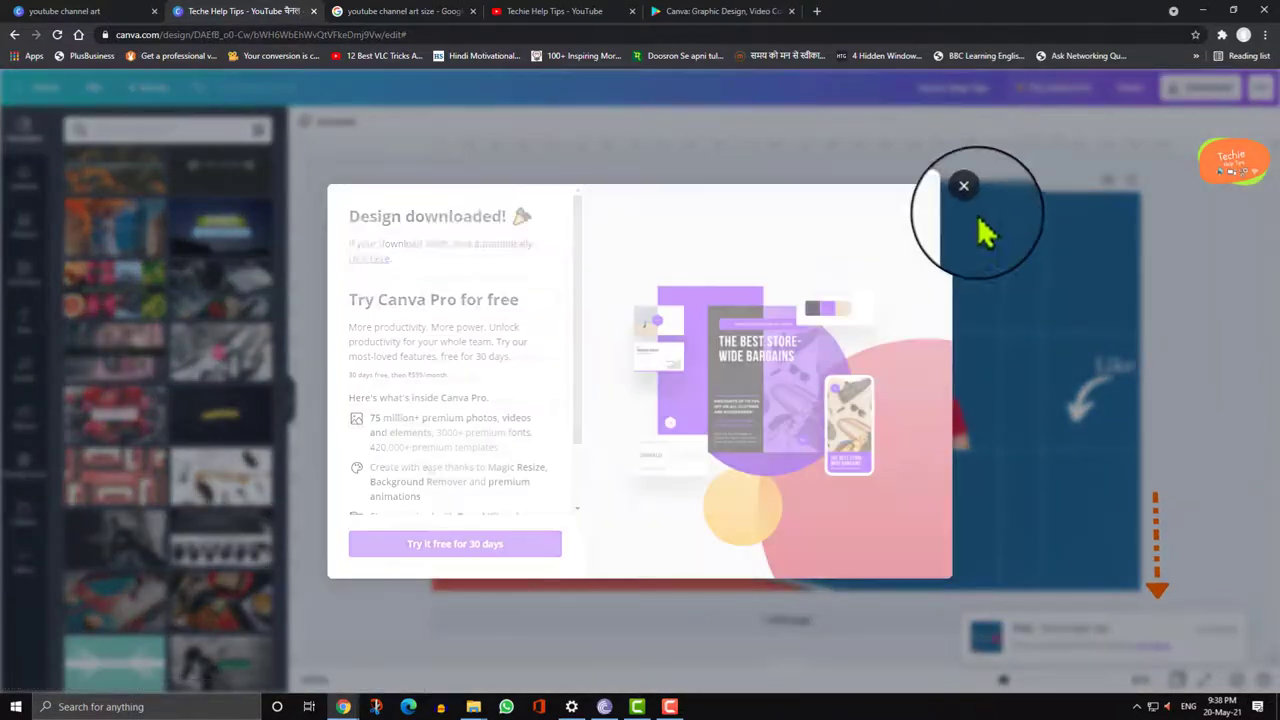
Open the downloaded Teche Help Tips.png in Windows Photo Viewer, inspect the channel name, gadget graphics and photo up close, and close it.
{"action": "left_click", "coordinate": [300, 545]}
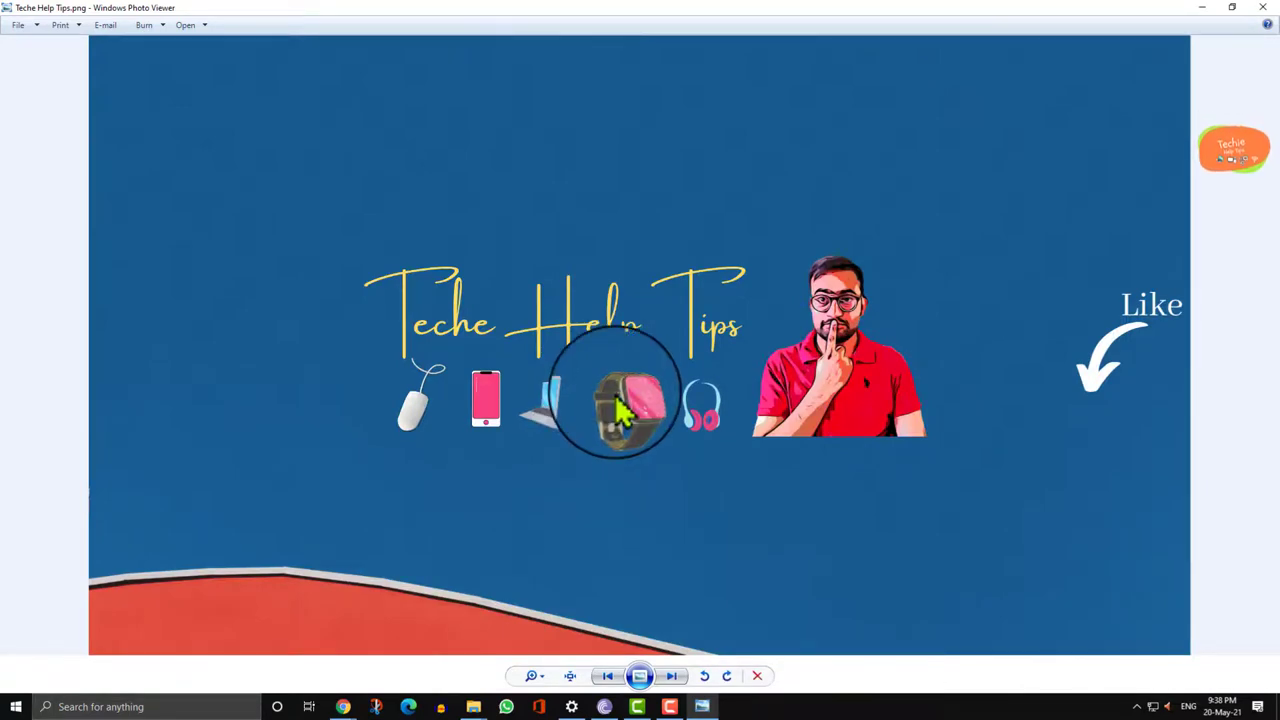
{"action": "scroll", "coordinate": [617, 402], "scroll_direction": "up", "scroll_amount": 5}
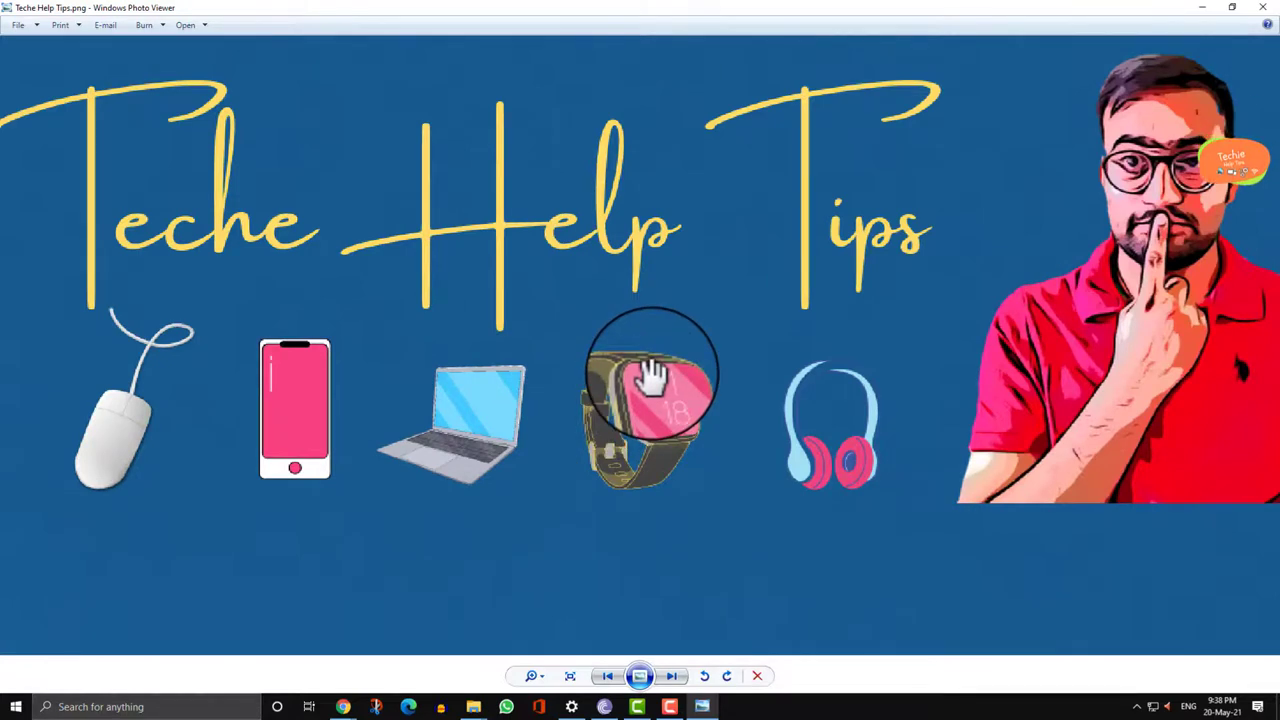
{"action": "scroll", "coordinate": [652, 375], "scroll_direction": "down", "scroll_amount": 2}
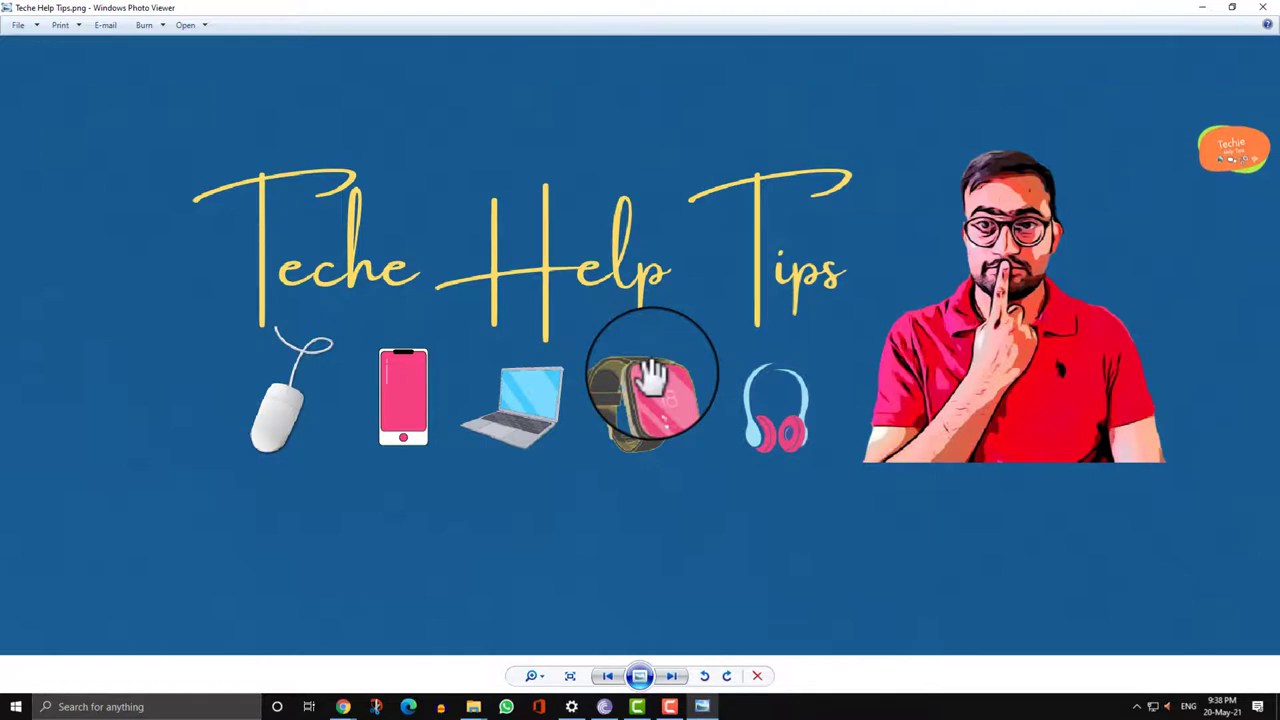
{"action": "scroll", "coordinate": [652, 375], "scroll_direction": "down", "scroll_amount": 1}
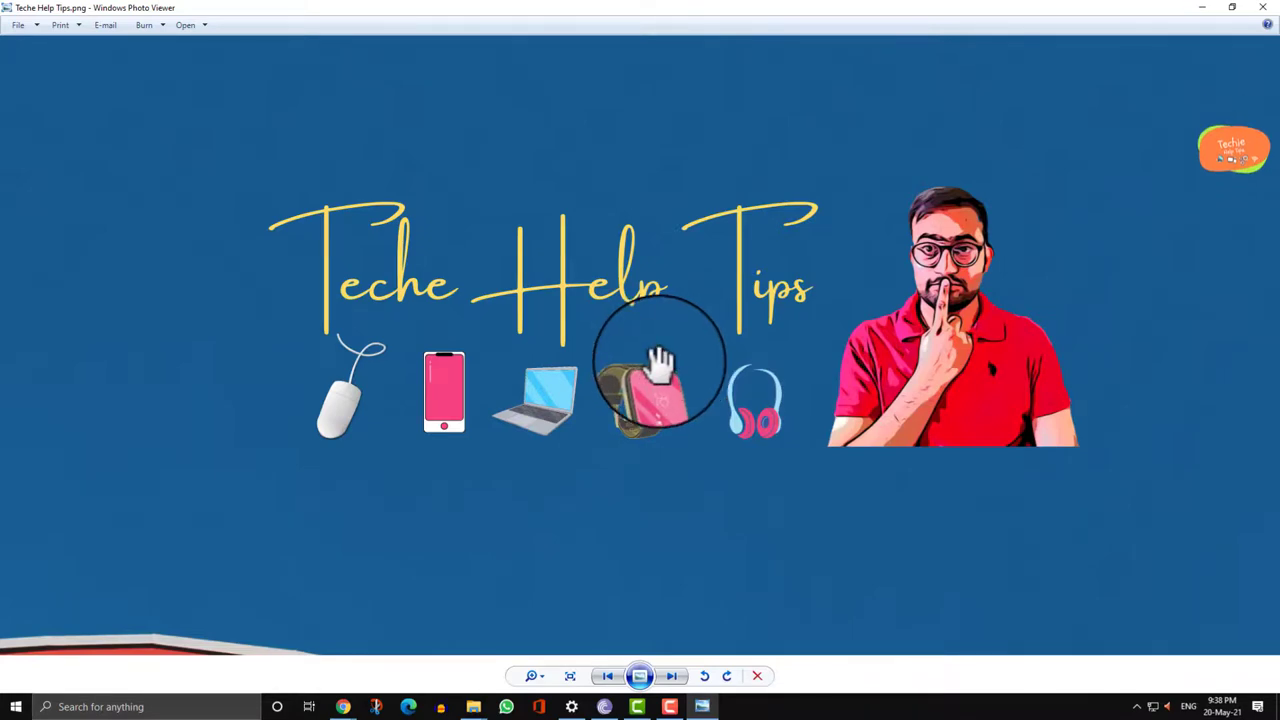
{"action": "left_click", "coordinate": [1262, 7]}
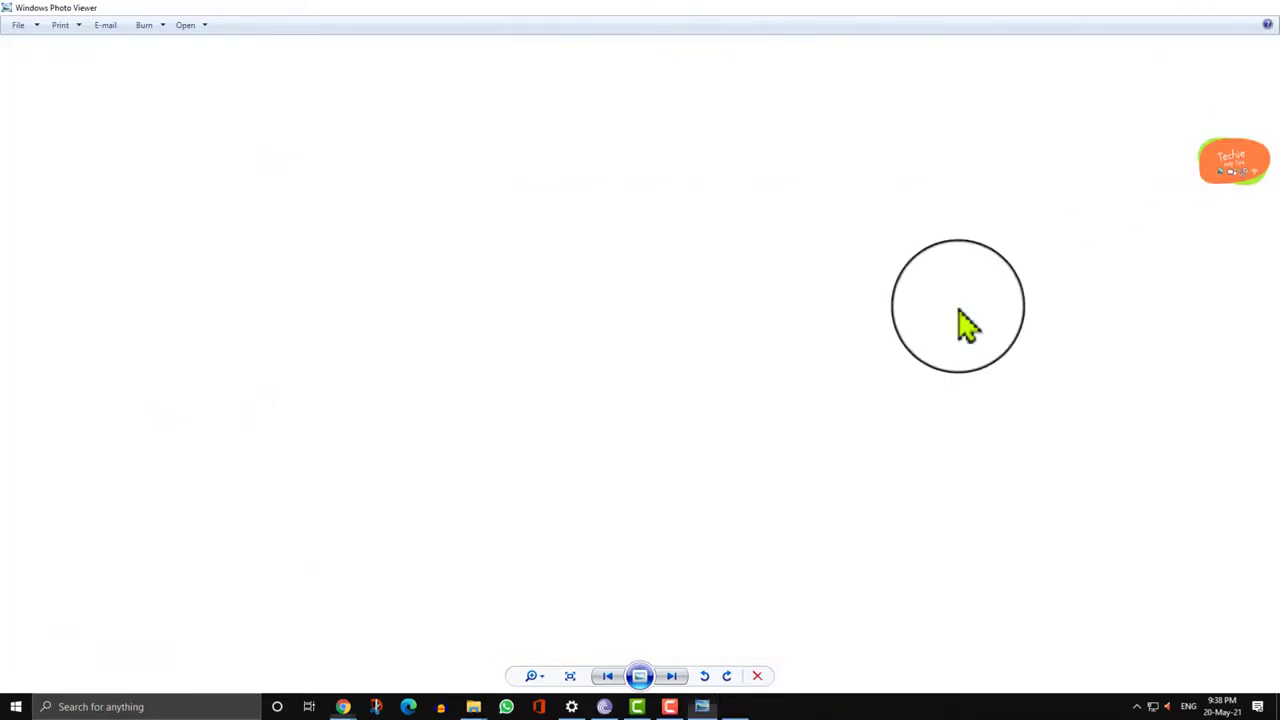